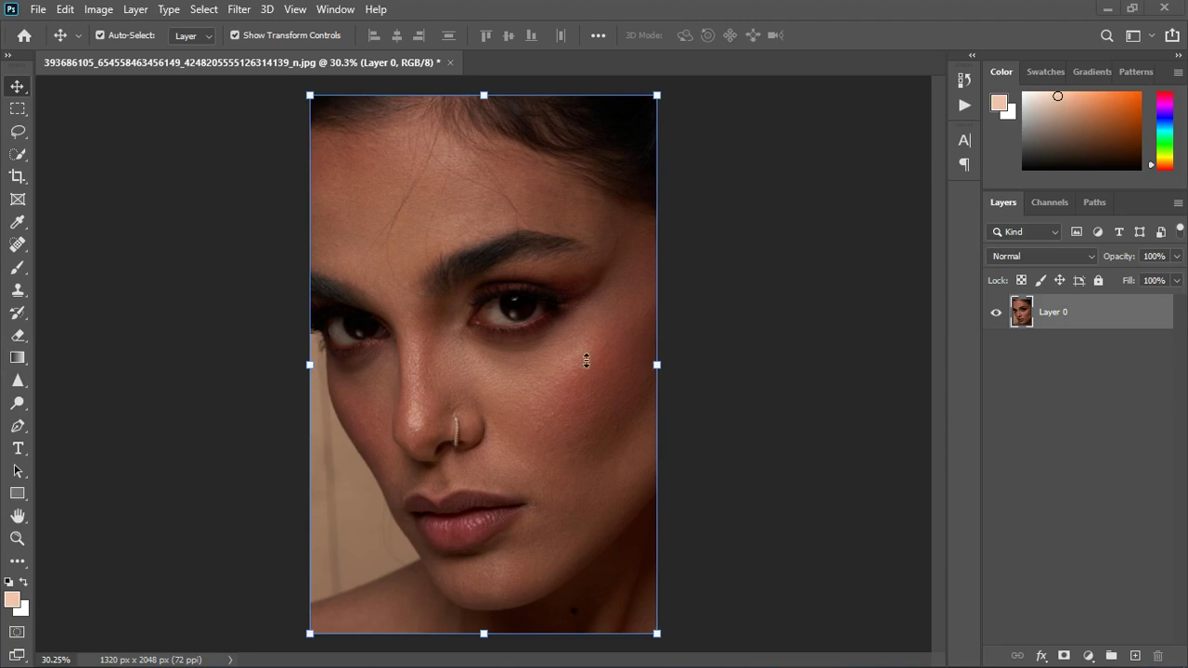
- Examine the portrait's skin tones and details on the forehead, eyes and cheek at several magnifications
scroll(540, 364, "up", 1)
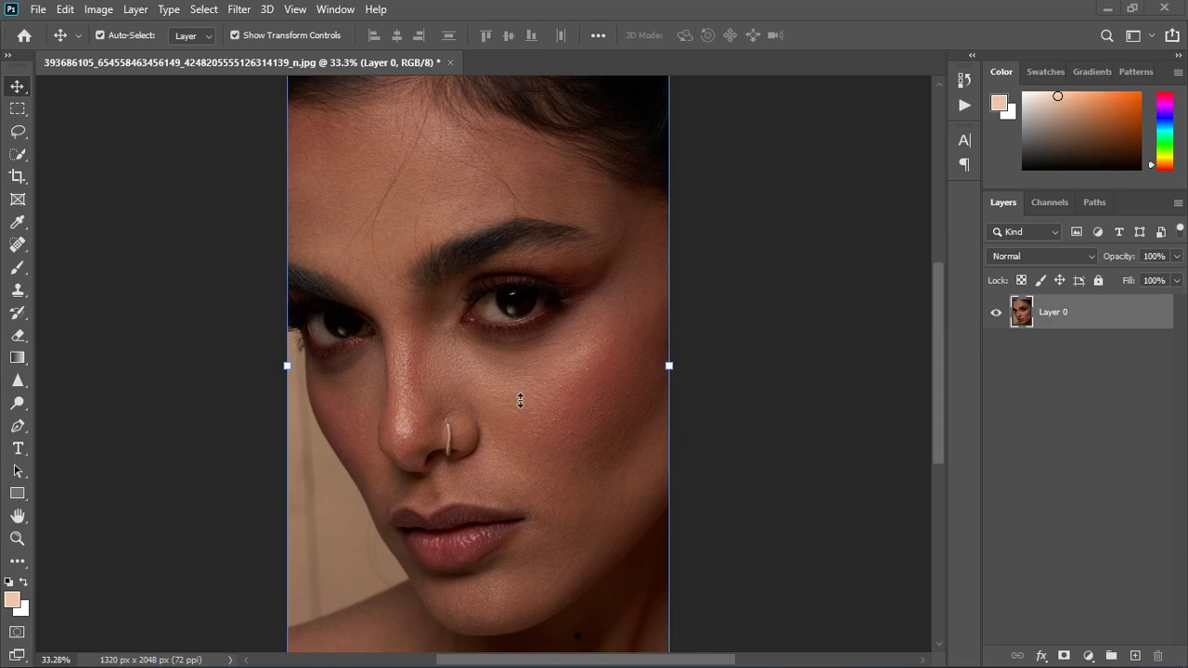
scroll(520, 397, "up", 1)
scroll(519, 400, "down", 4)
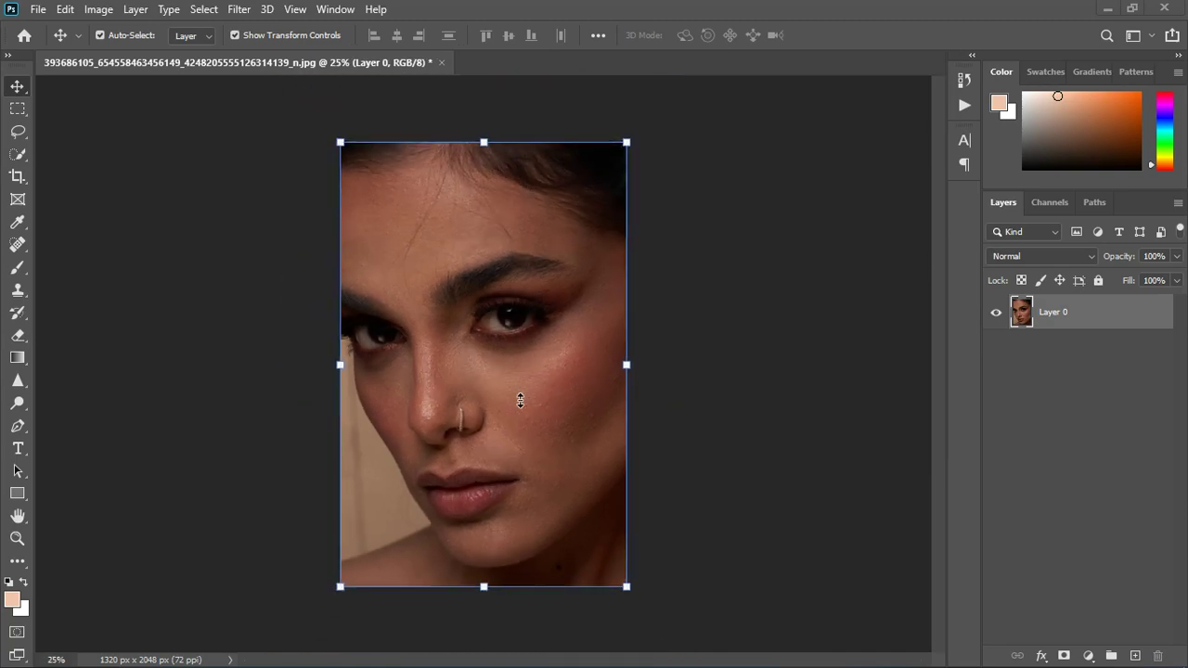
scroll(519, 399, "up", 1)
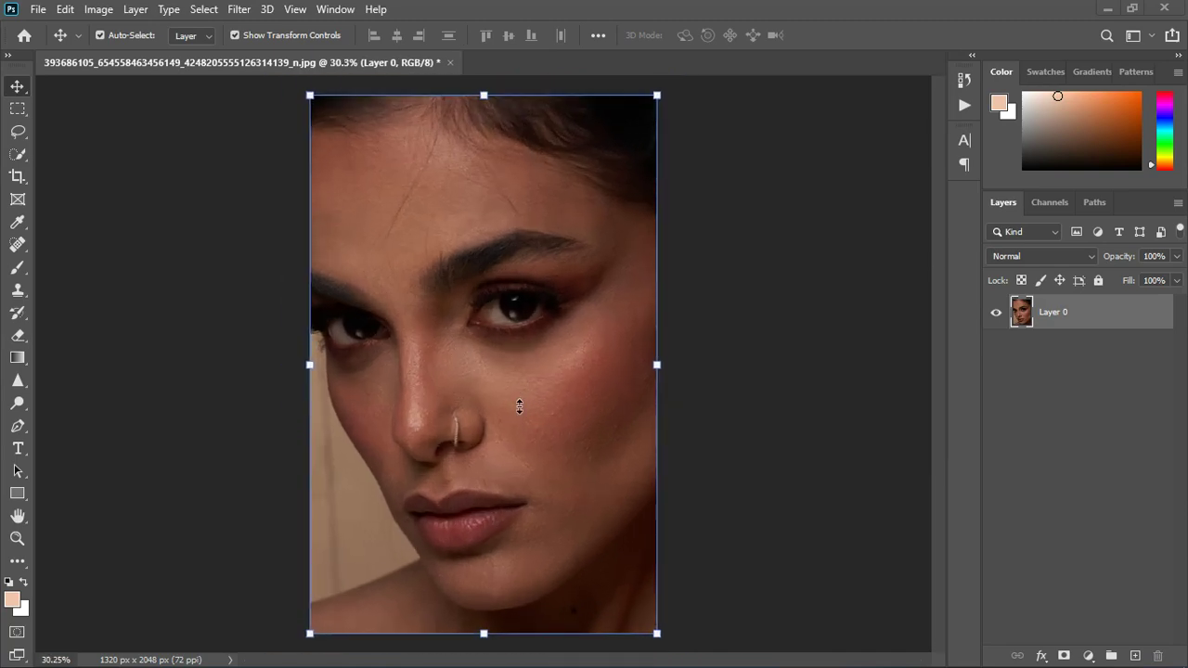
scroll(519, 401, "up", 1)
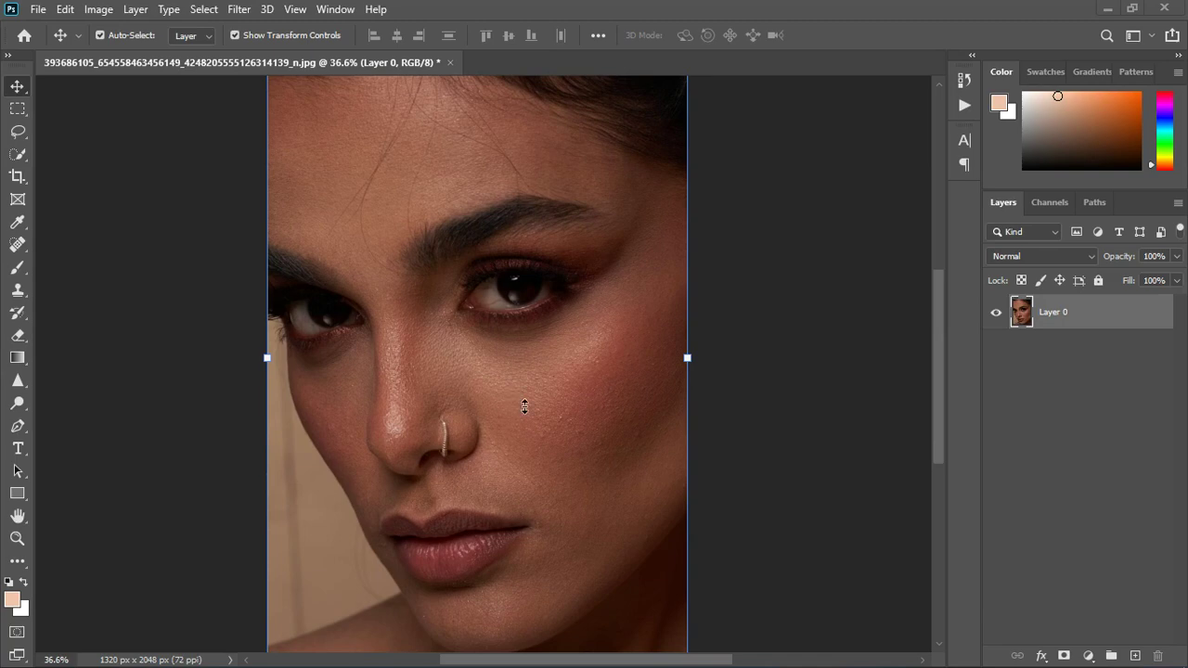
scroll(524, 408, "down", 1)
scroll(459, 215, "up", 4)
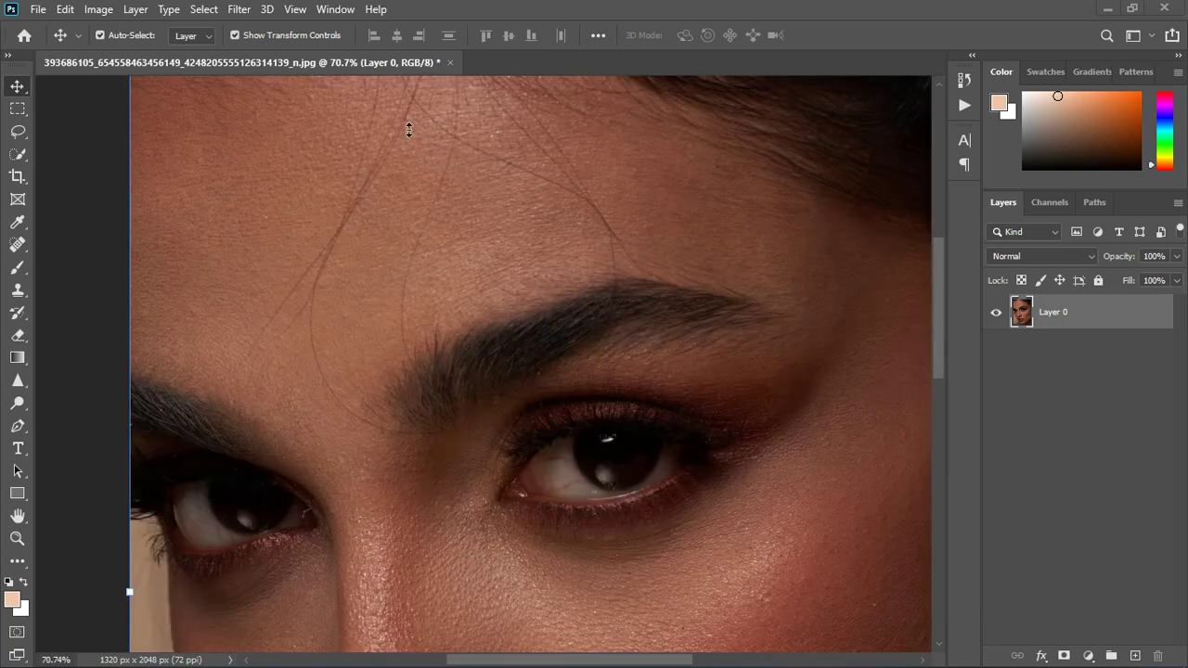
scroll(647, 290, "down", 6)
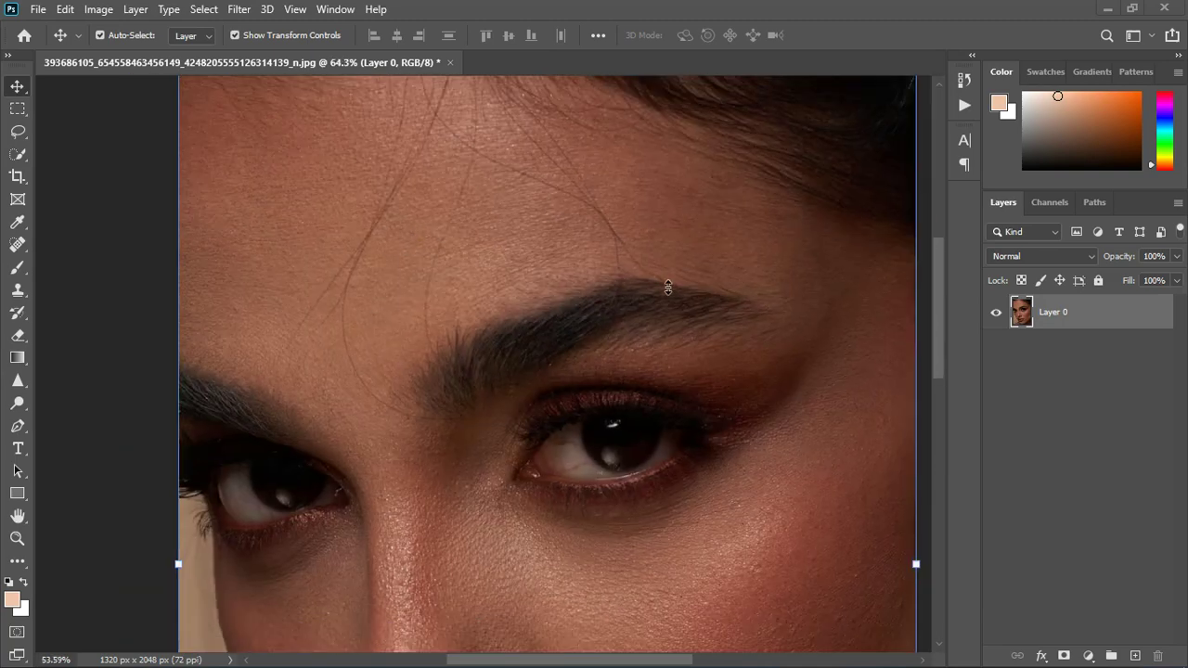
scroll(667, 485, "up", 3)
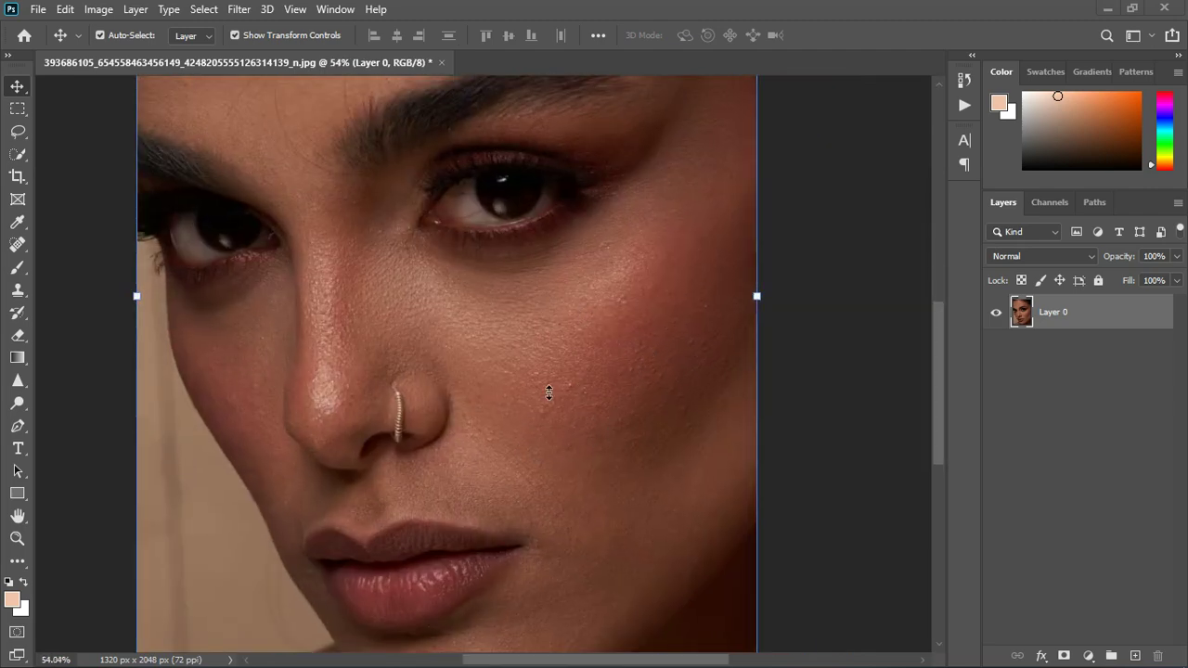
scroll(551, 397, "down", 2)
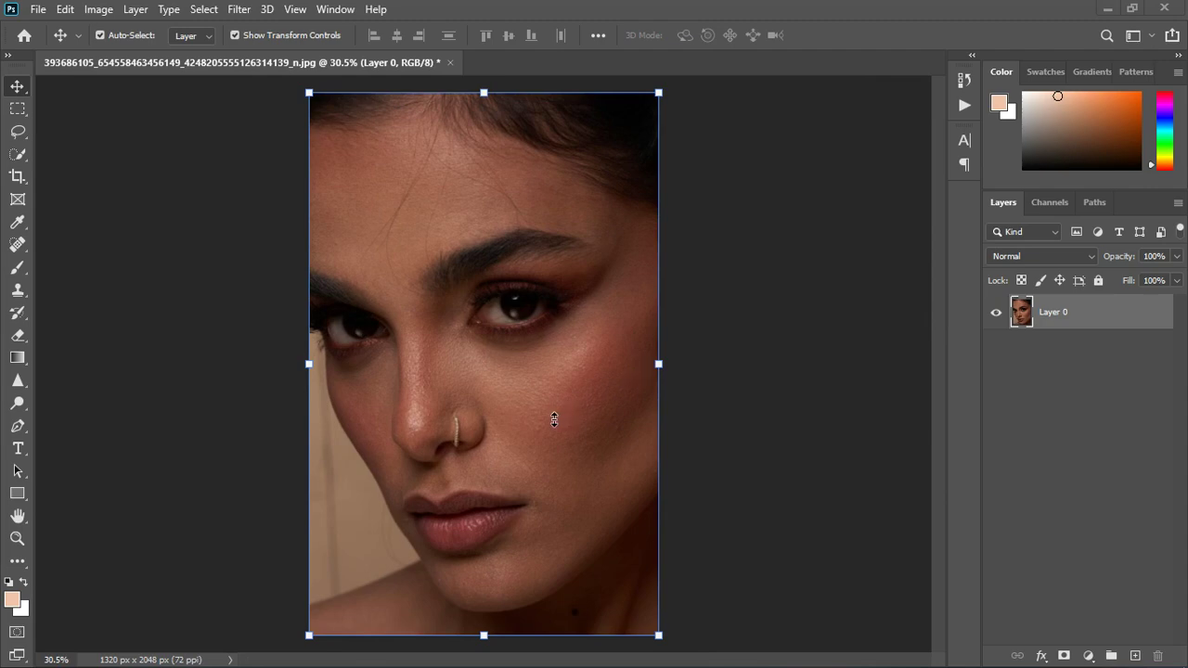
scroll(554, 419, "up", 1)
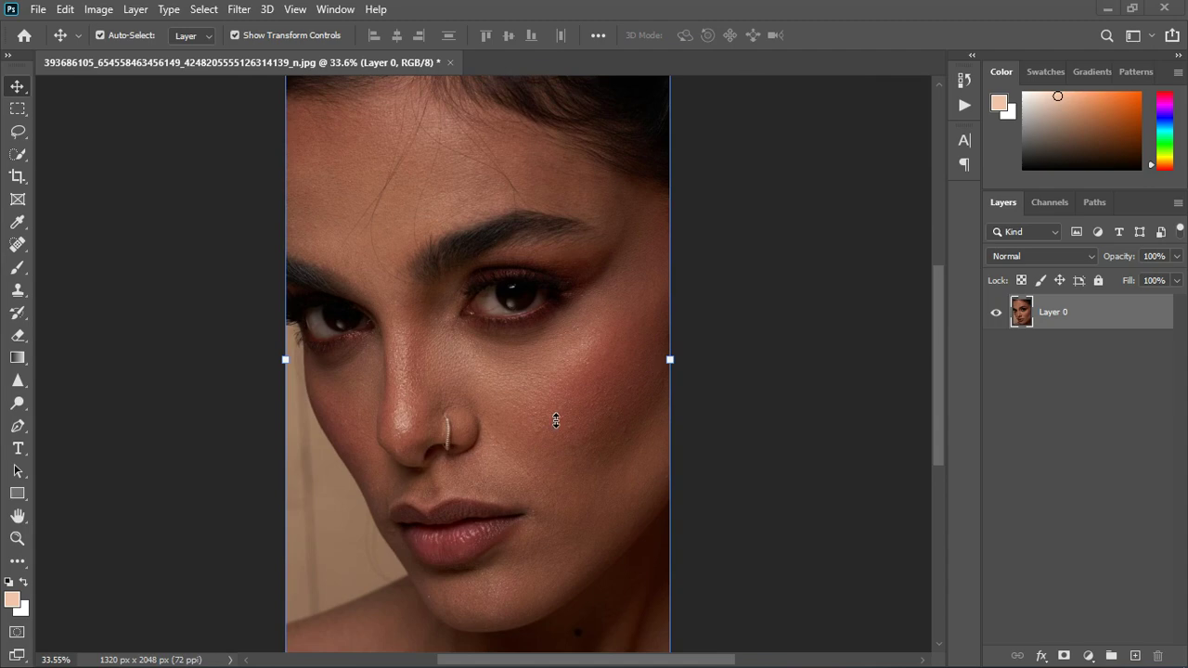
scroll(554, 419, "down", 1)
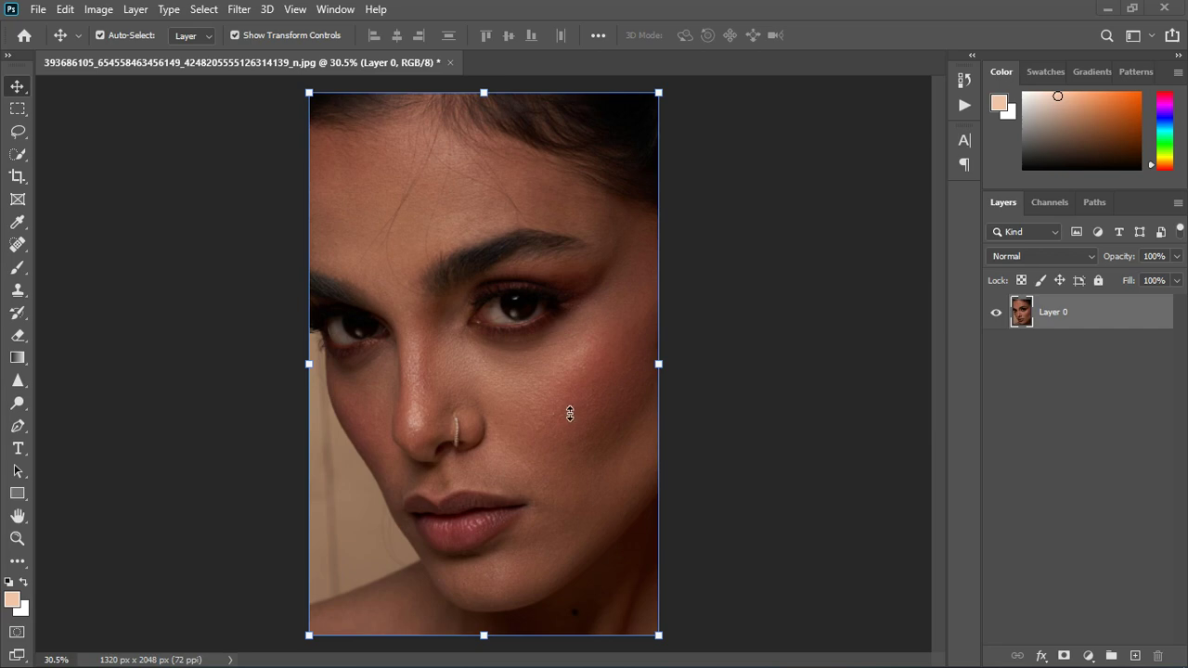
scroll(560, 399, "down", 1)
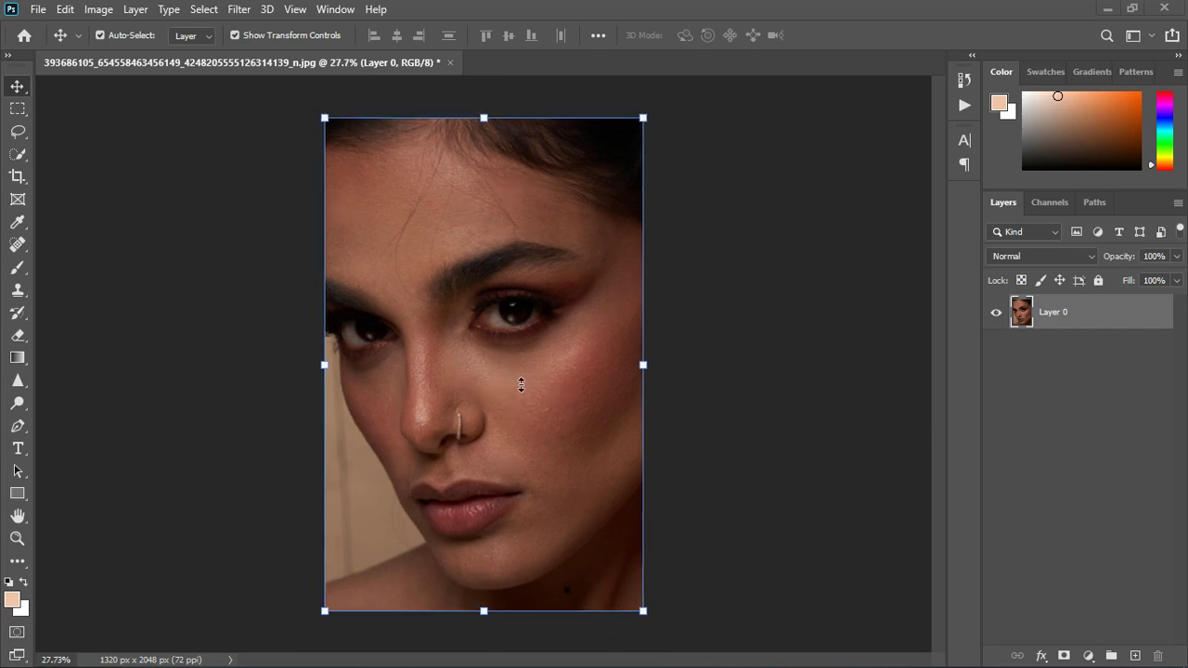
scroll(519, 384, "up", 4)
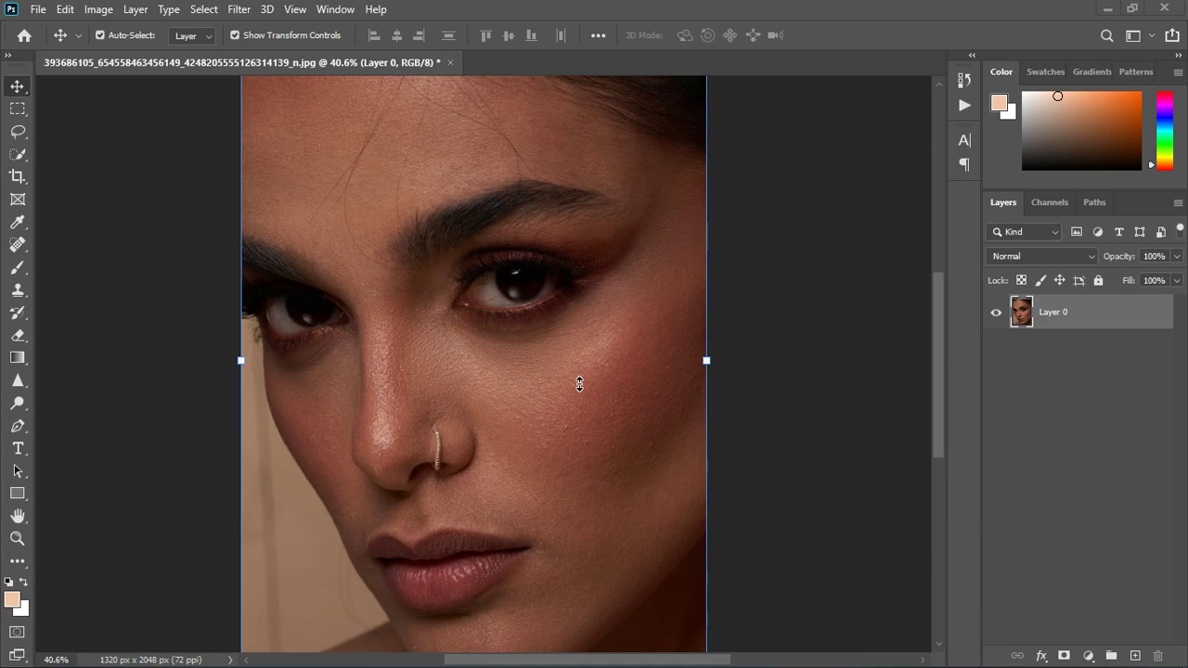
scroll(579, 383, "down", 1)
scroll(579, 384, "down", 1)
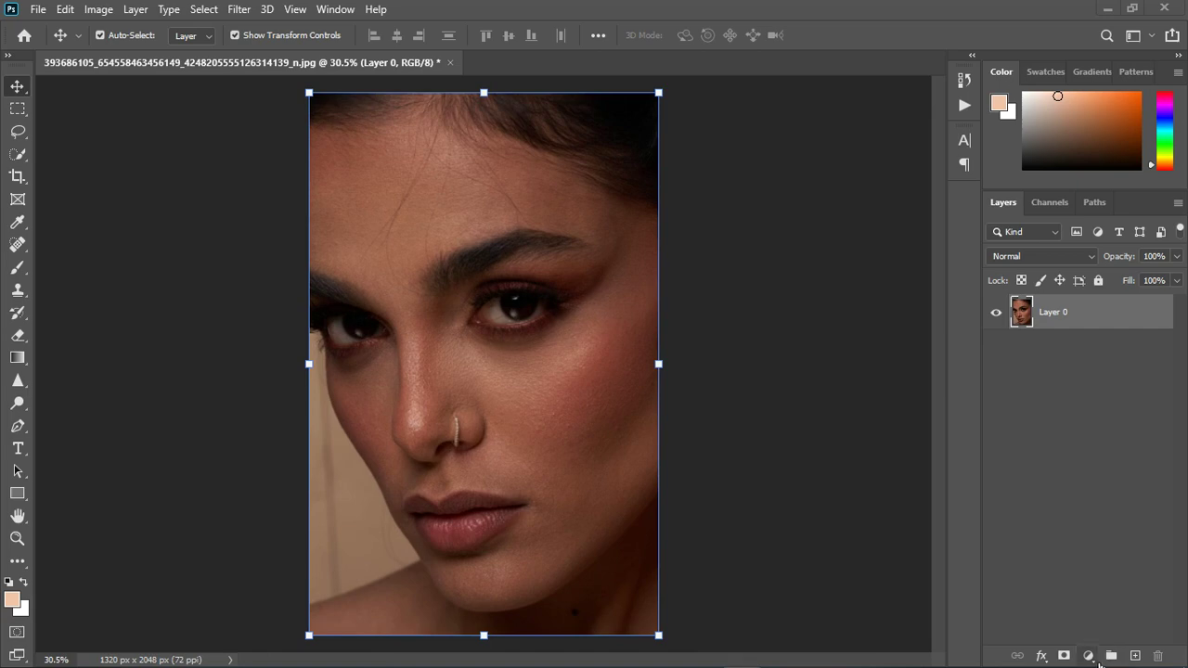
left_click(1090, 656)
key("Escape")
left_click(240, 10)
left_click(242, 9)
scroll(545, 331, "down", 1)
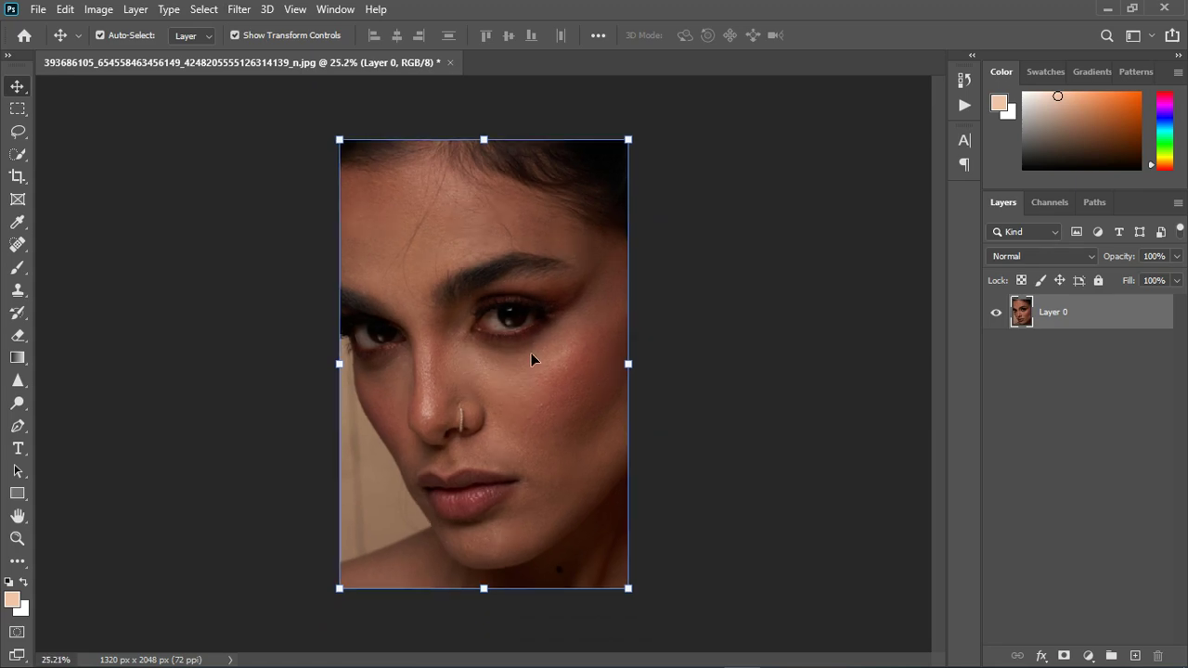
scroll(407, 290, "up", 3)
scroll(408, 291, "down", 1)
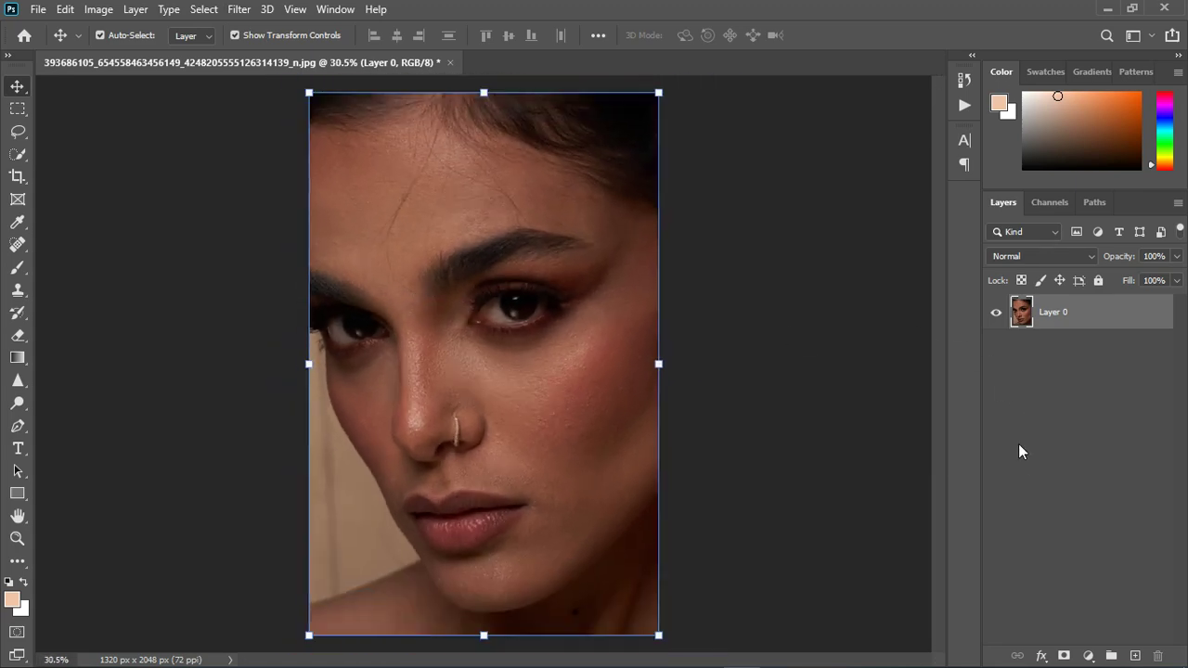
- Add a Solid Color fill layer in the light peach foreground colour above the portrait layer
left_click(1088, 655)
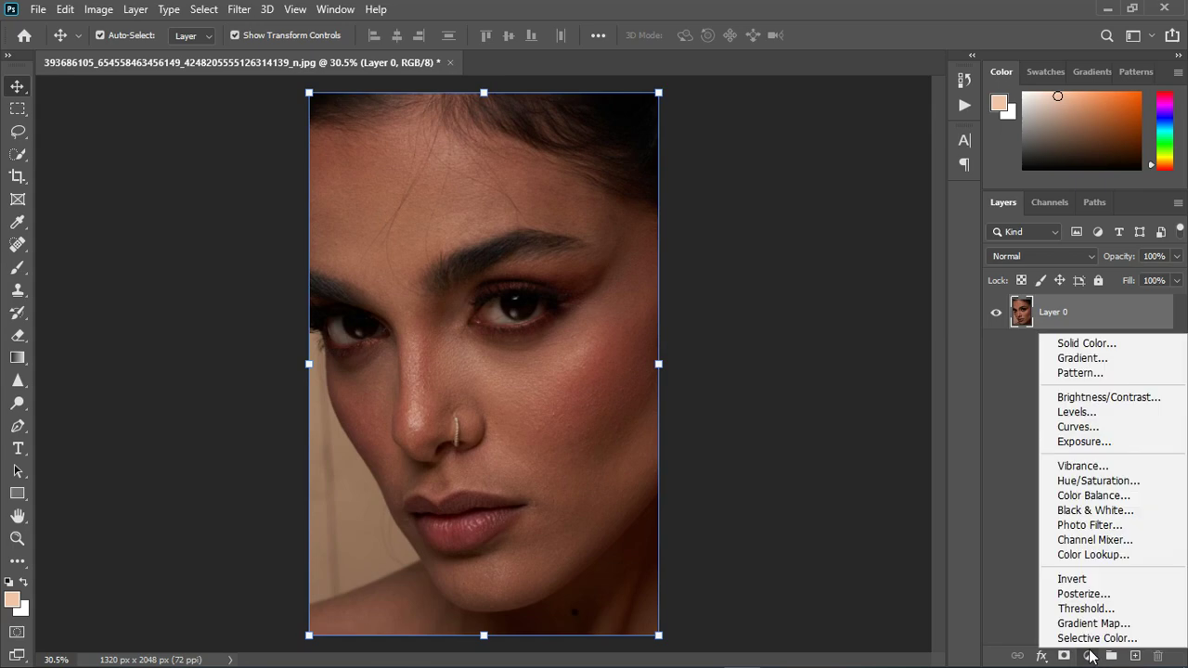
left_click(1069, 342)
left_click(1080, 287)
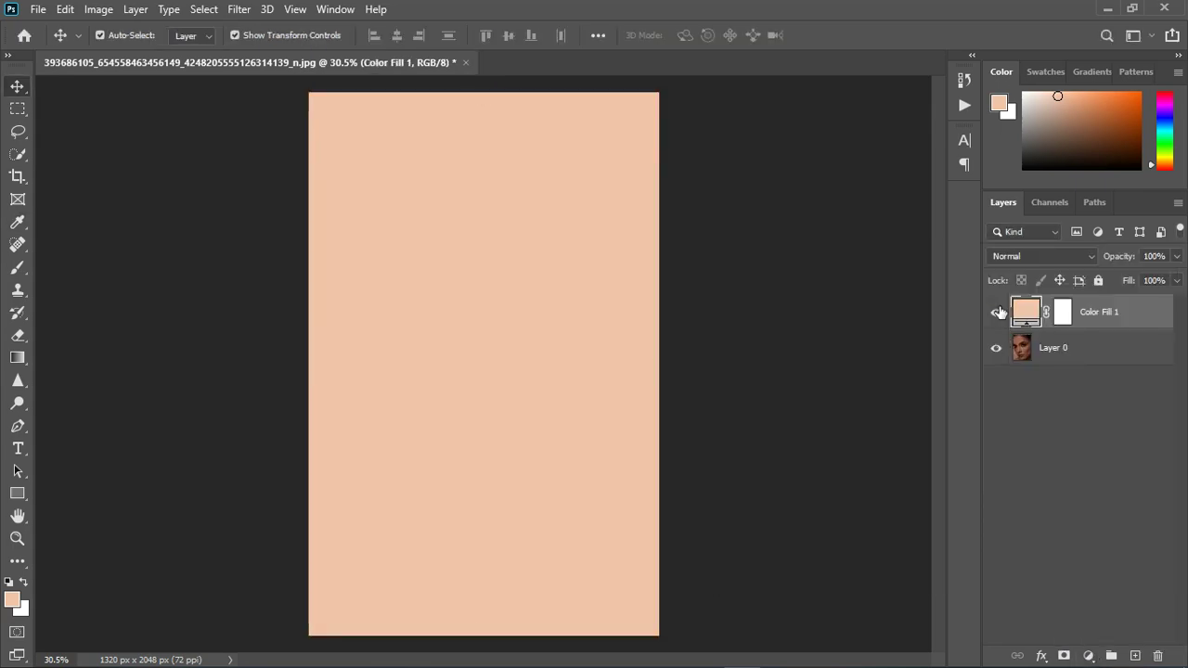
- Hide the fill layer, set its colour to #614d46 by sampling the white of the eye, and show the layer again
left_click(996, 313)
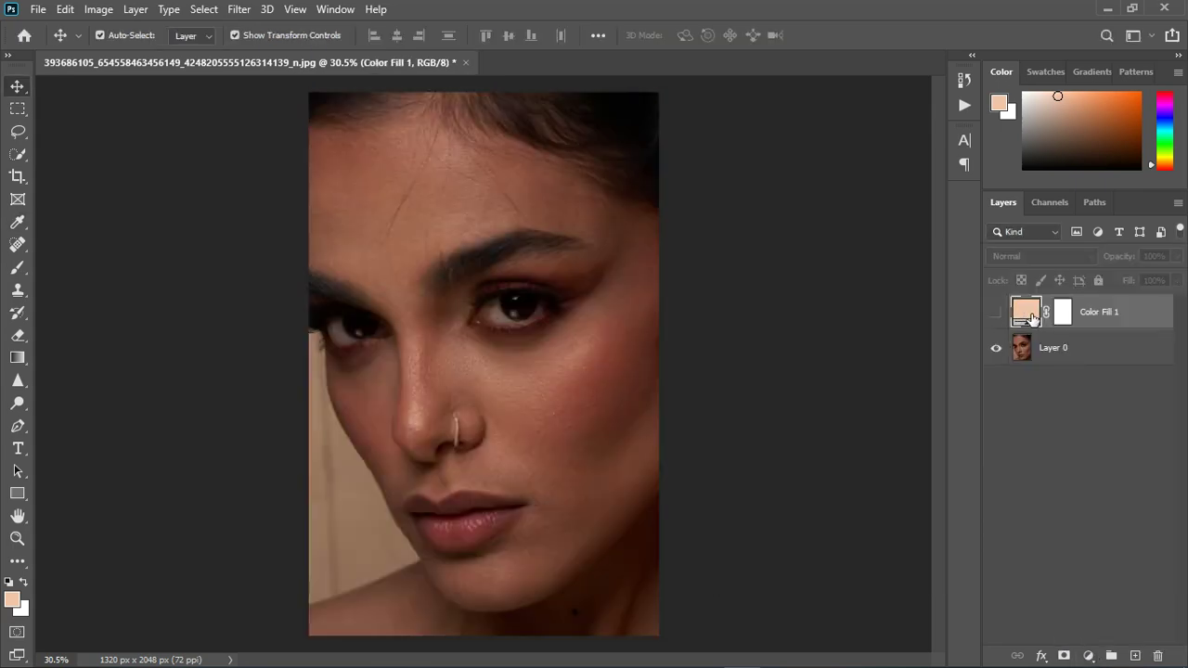
double_click(1025, 312)
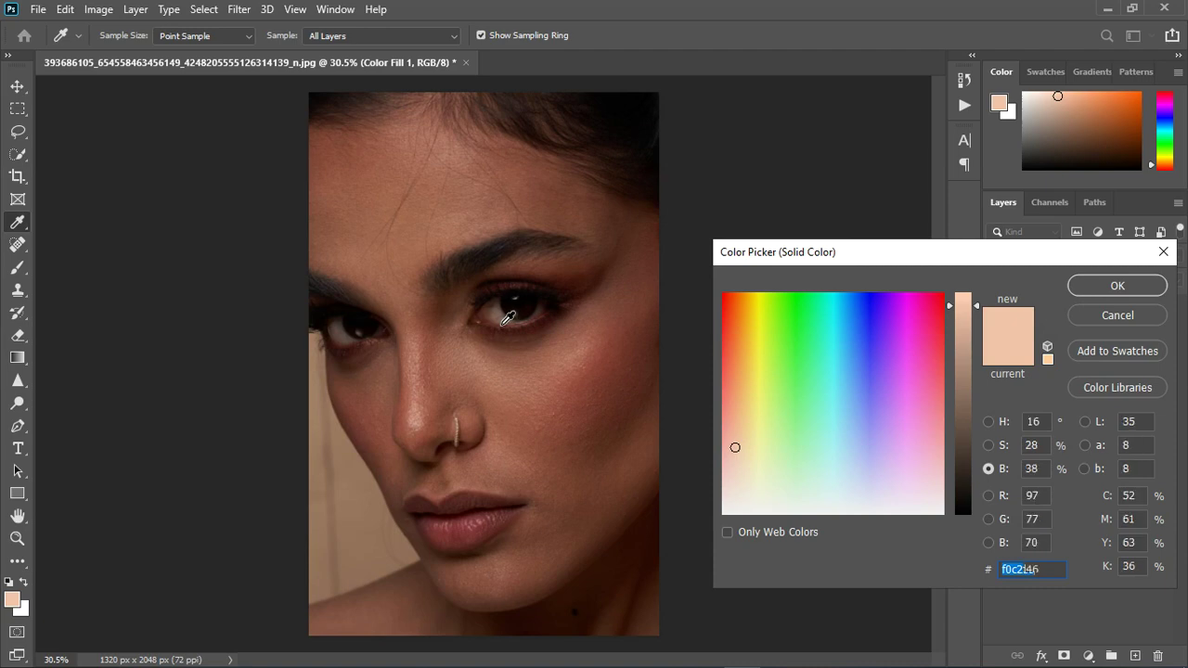
left_click(502, 324)
left_click(1108, 283)
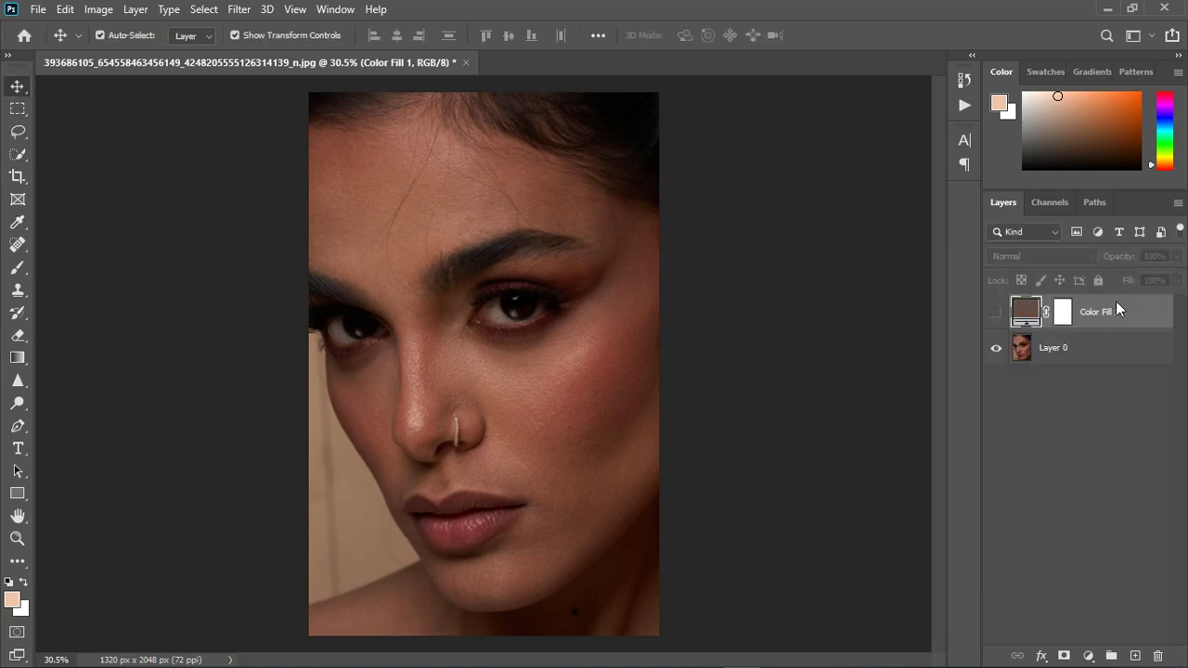
left_click(995, 314)
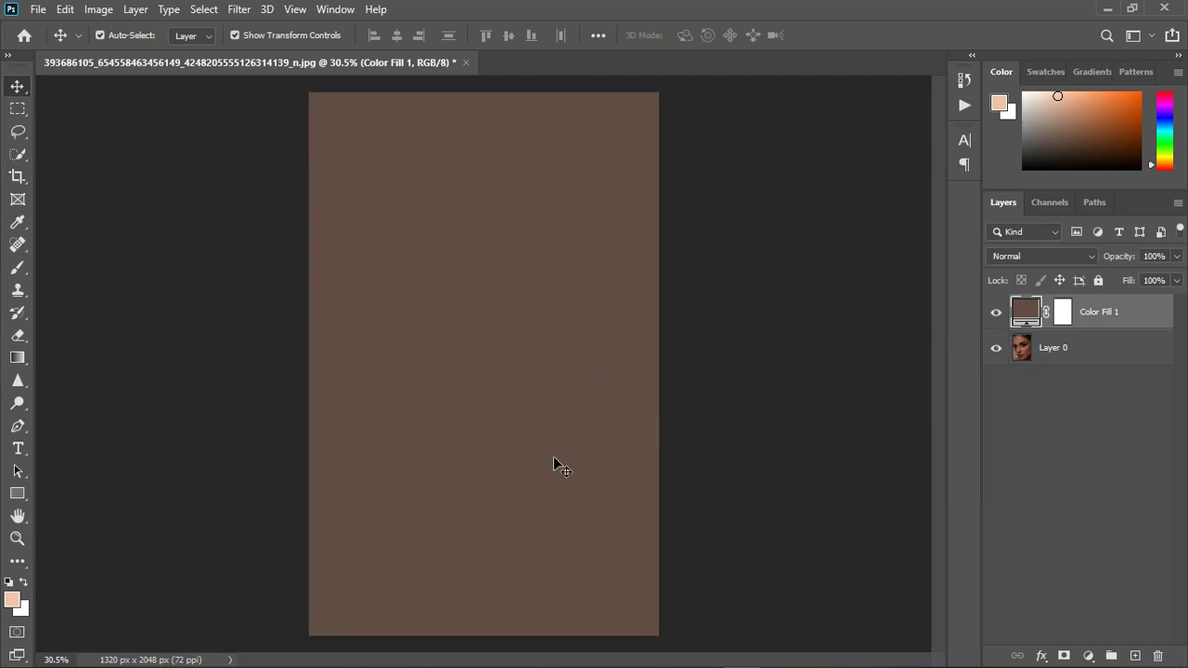
- Set the colour fill layer's blend mode to Divide and its colour's brightness to 64%
left_click(1043, 258)
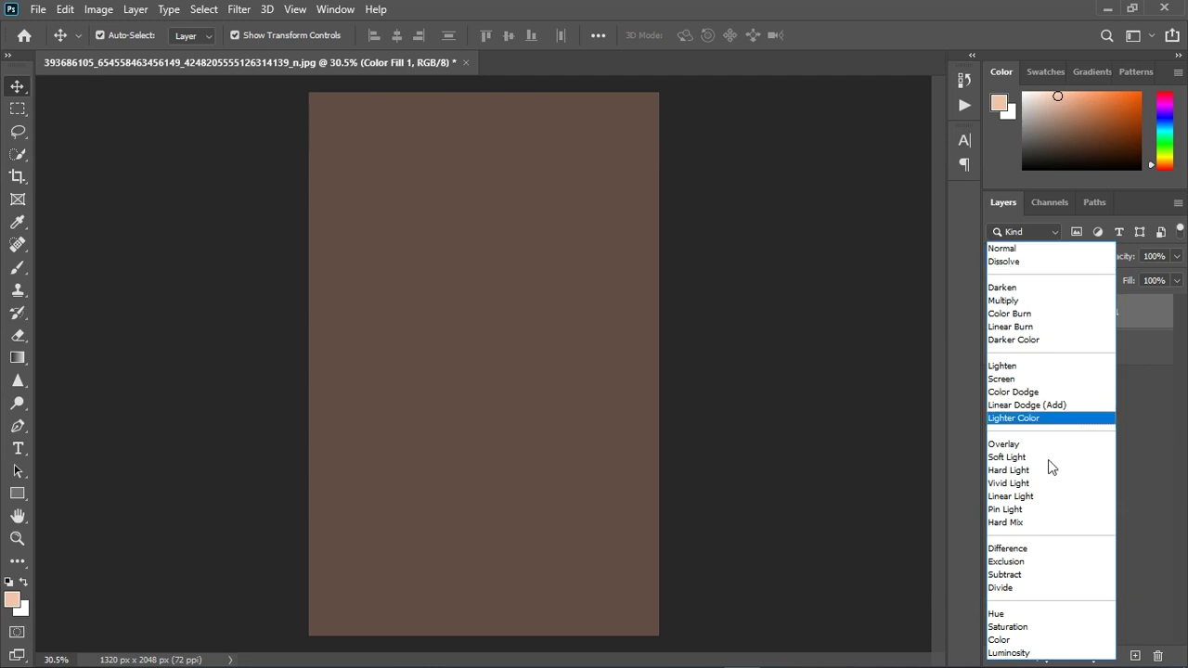
left_click(1035, 588)
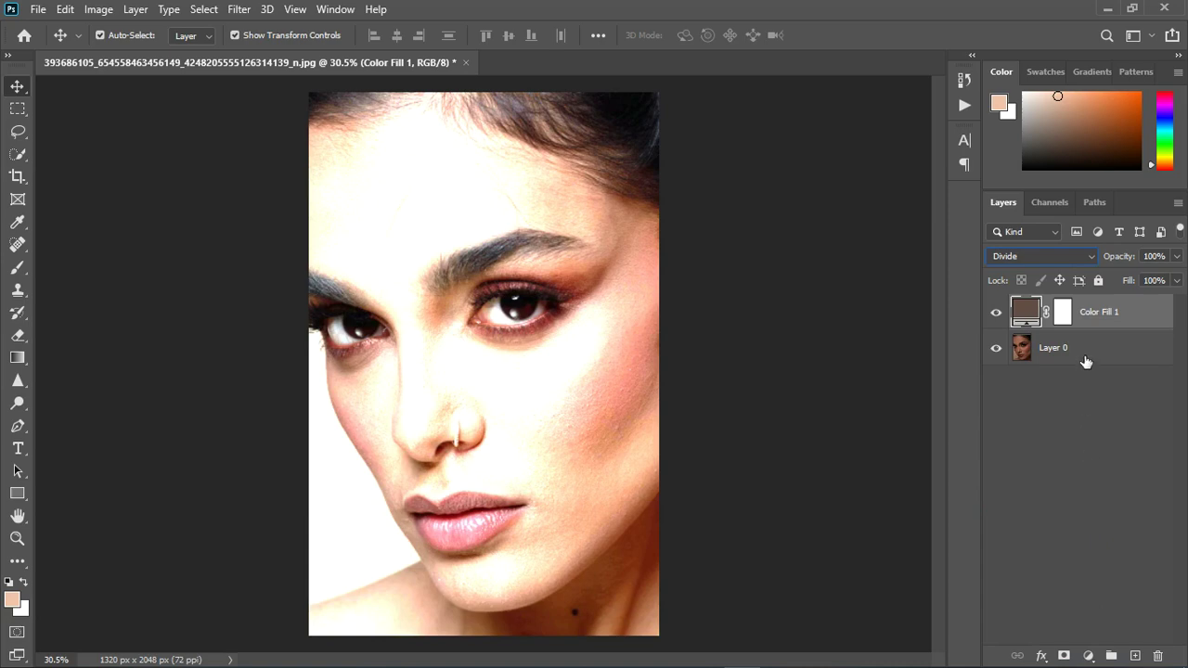
double_click(1028, 313)
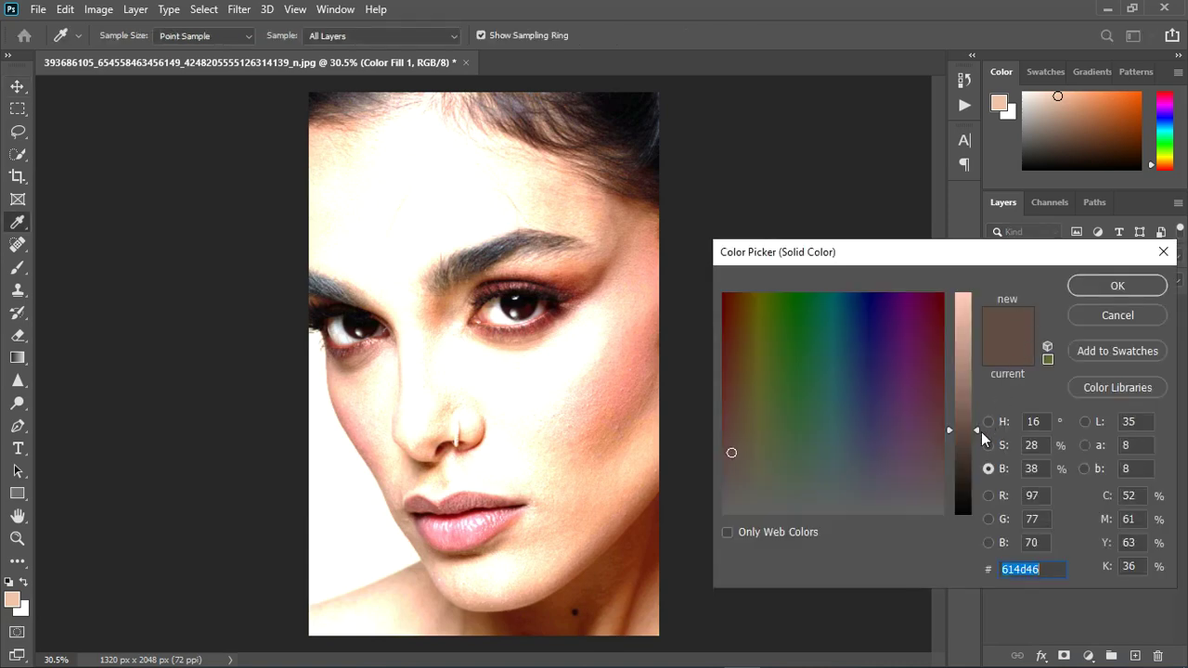
left_click(1090, 291)
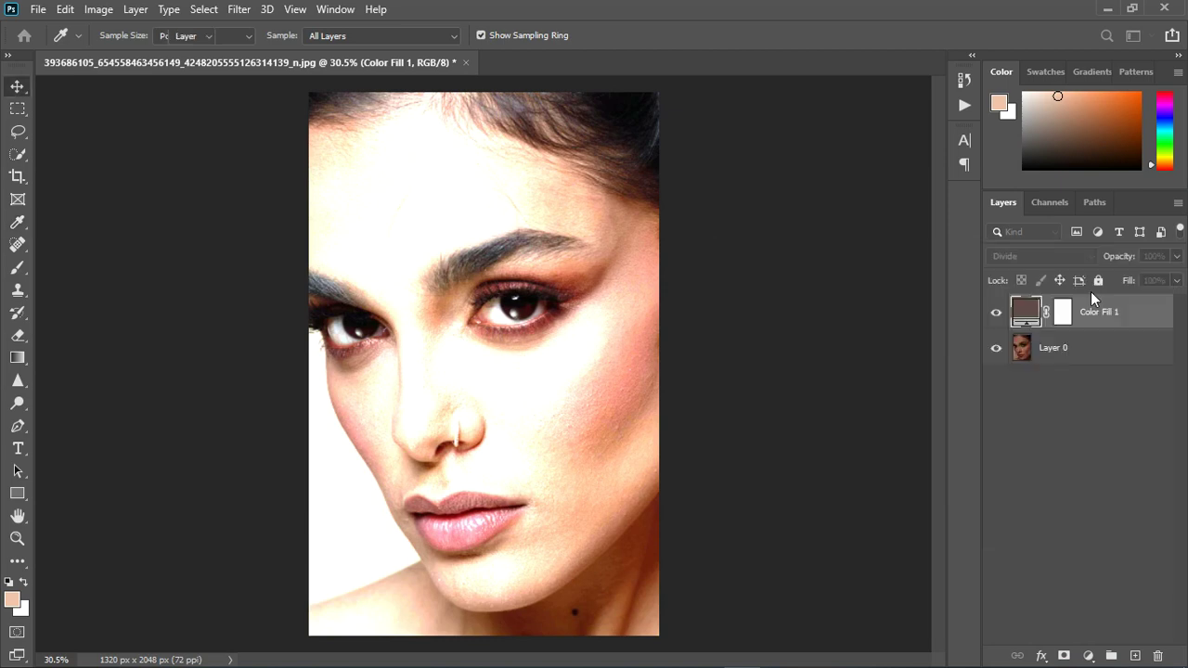
key("v")
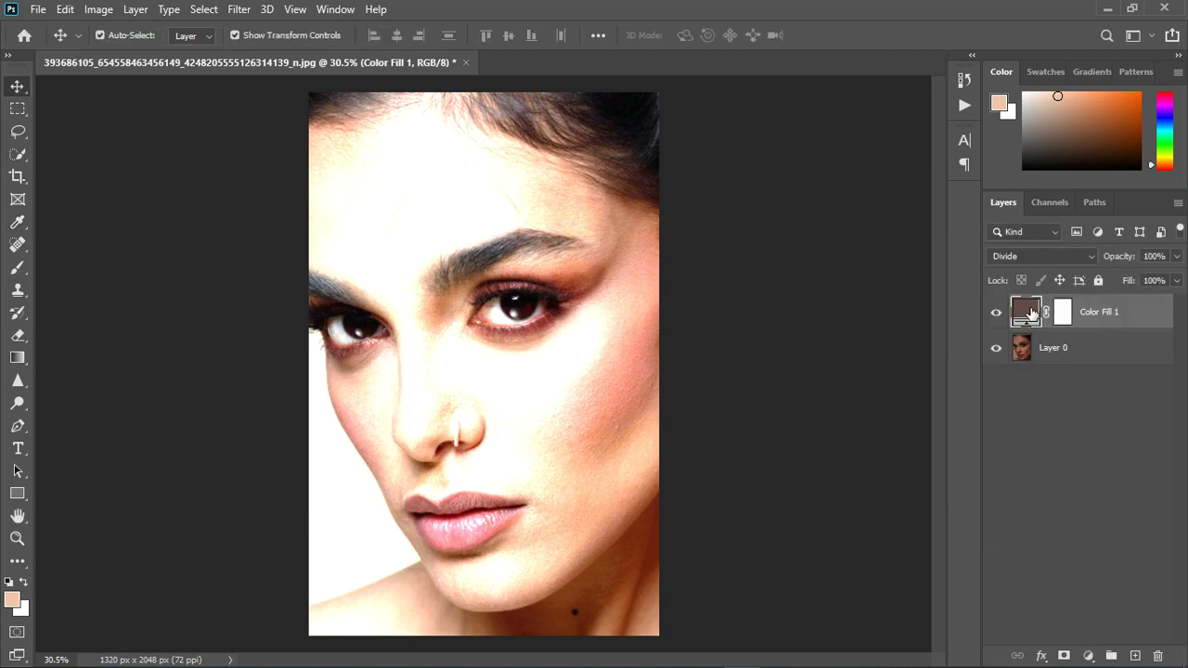
double_click(1028, 312)
left_click_drag(973, 422, 975, 373)
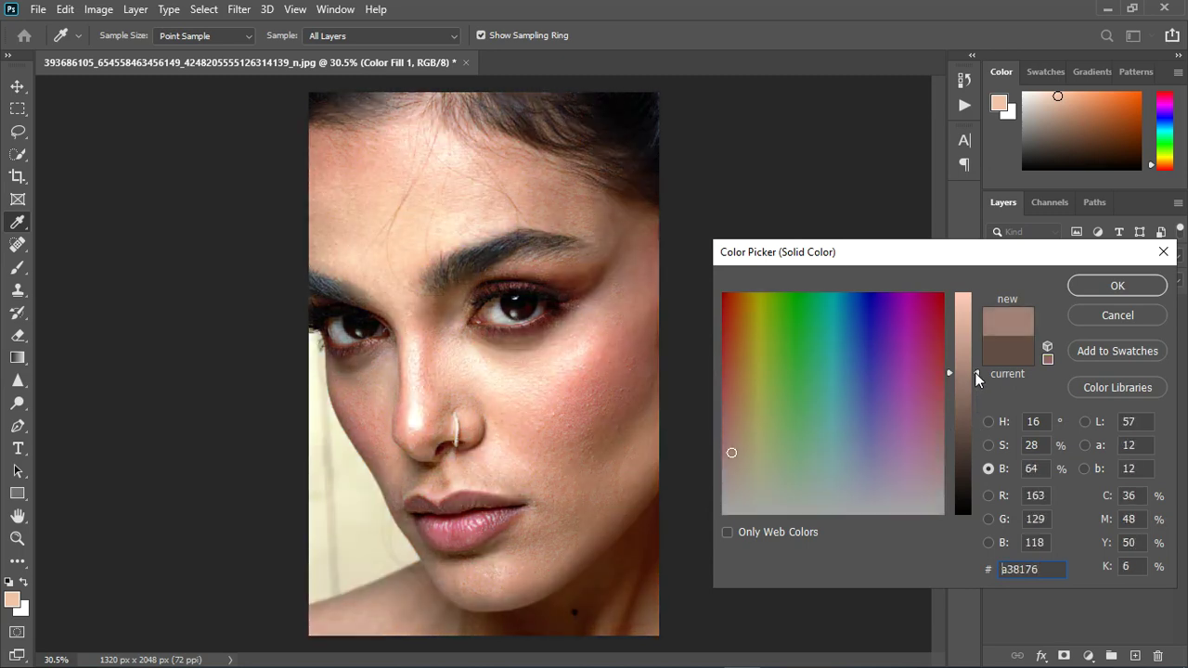
left_click(1117, 287)
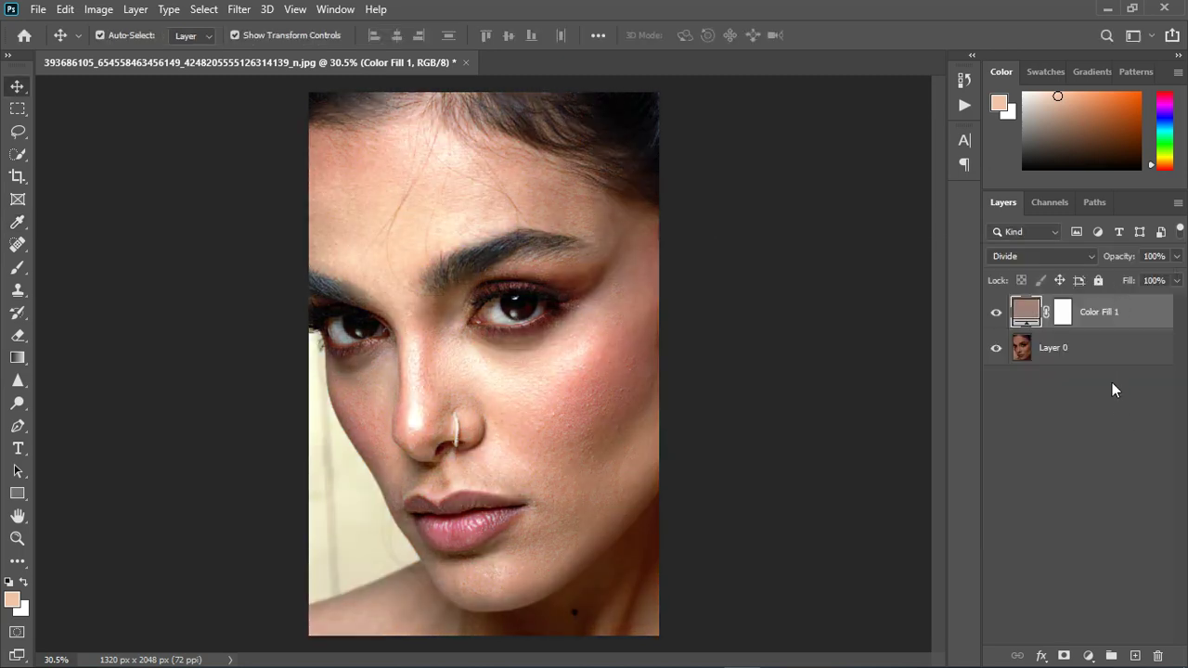
- Add a Hue/Saturation adjustment layer clipped to the colour fill layer
left_click(1089, 655)
left_click(1097, 489)
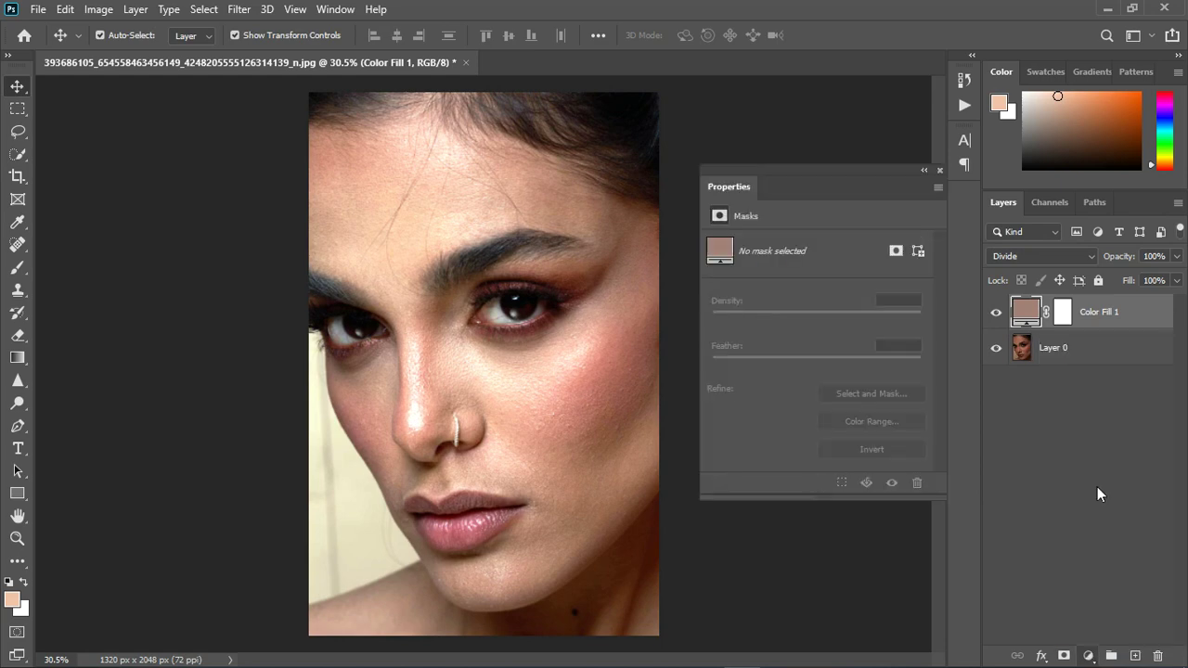
left_click(816, 483)
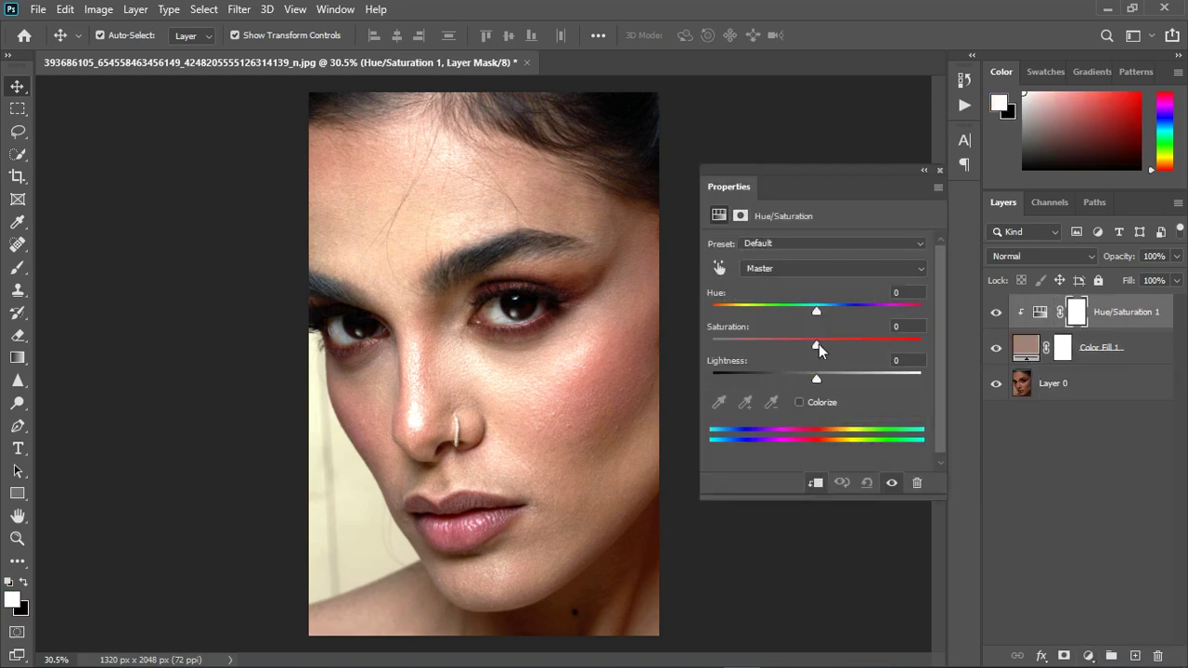
- Try saturation, lightness and hue shifts on the clipped Hue/Saturation layer, including saturation +100 and hue -7, and reset it to default
left_click_drag(818, 343, 1116, 365)
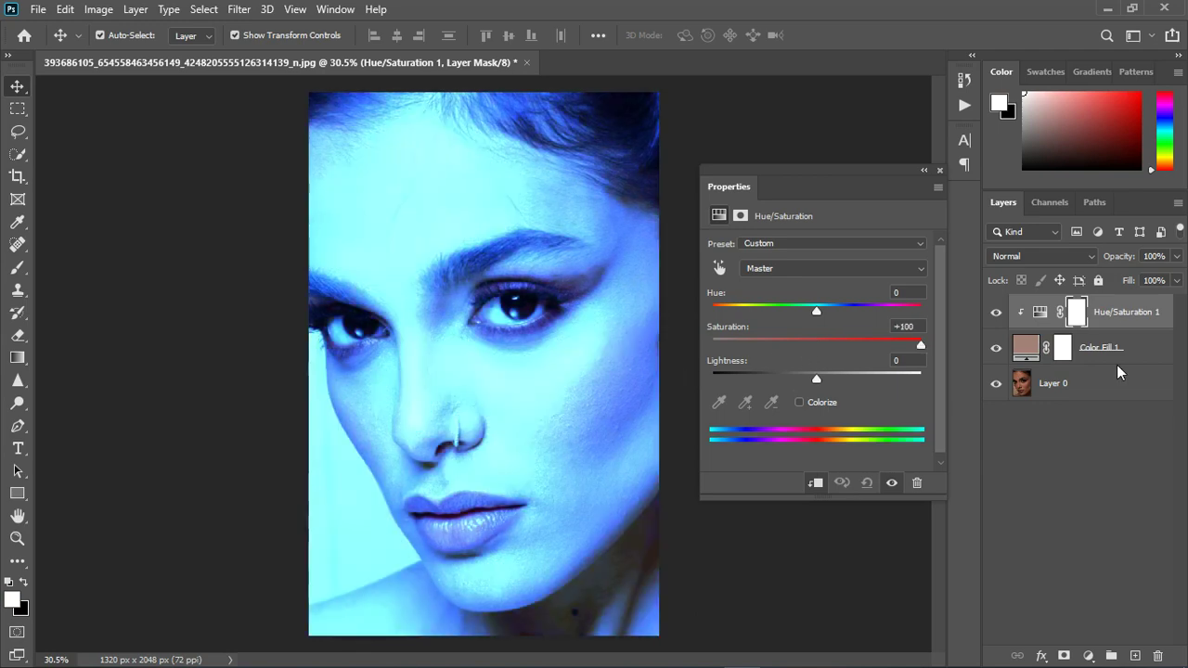
left_click_drag(916, 376, 809, 396)
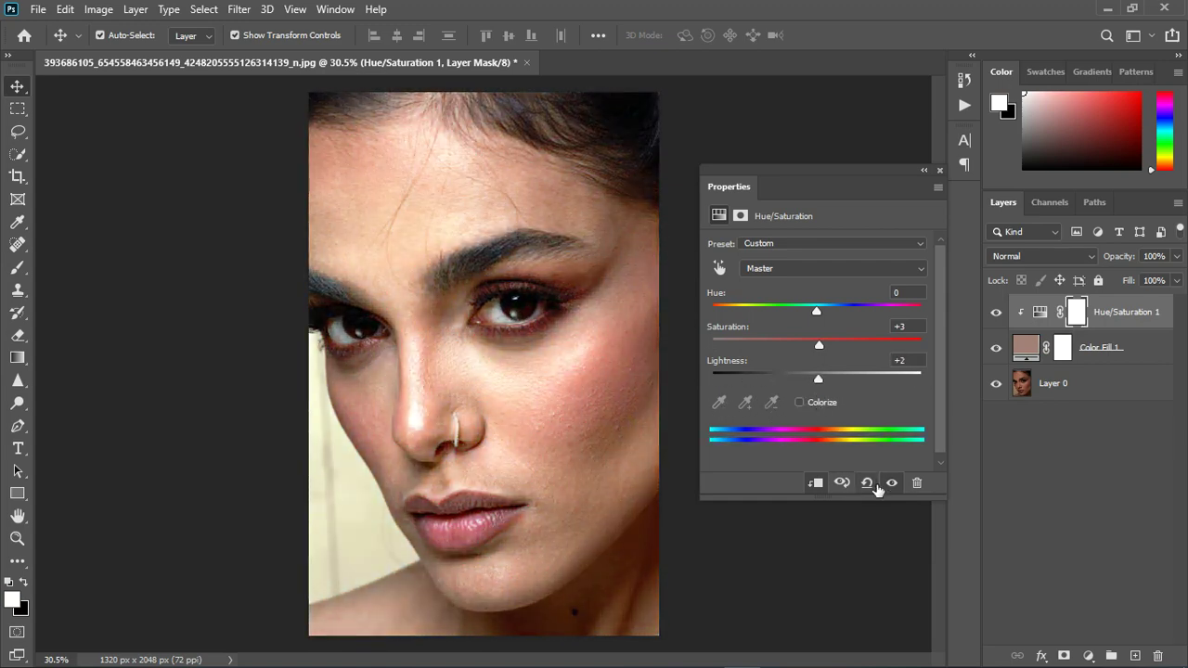
left_click(865, 483)
left_click_drag(816, 310, 814, 343)
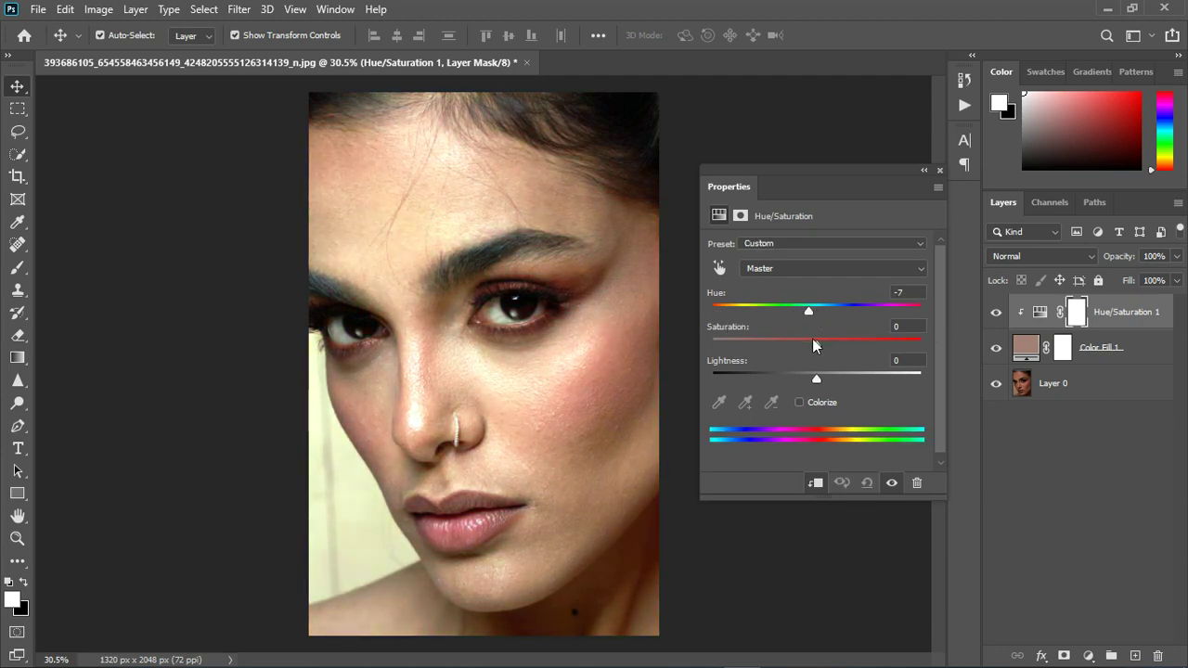
left_click(865, 482)
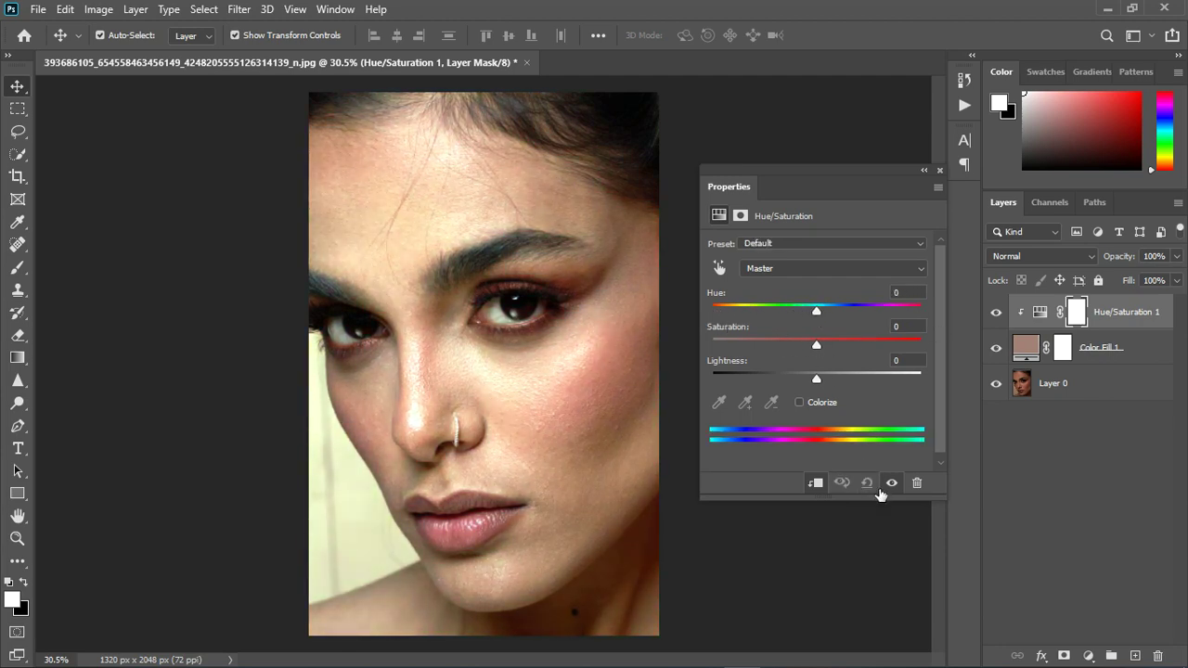
- Examine the colour fill's colour in the Color Picker's hue, saturation and brightness modes, and return to the clipped Hue/Saturation layer
double_click(1023, 352)
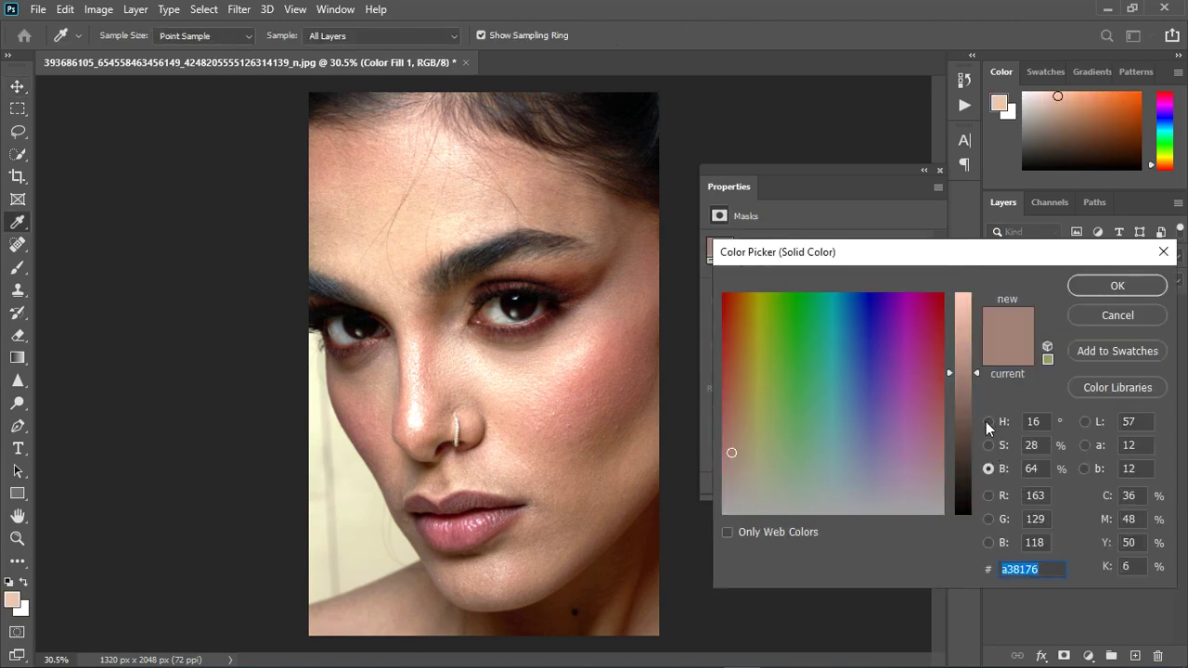
left_click(988, 422)
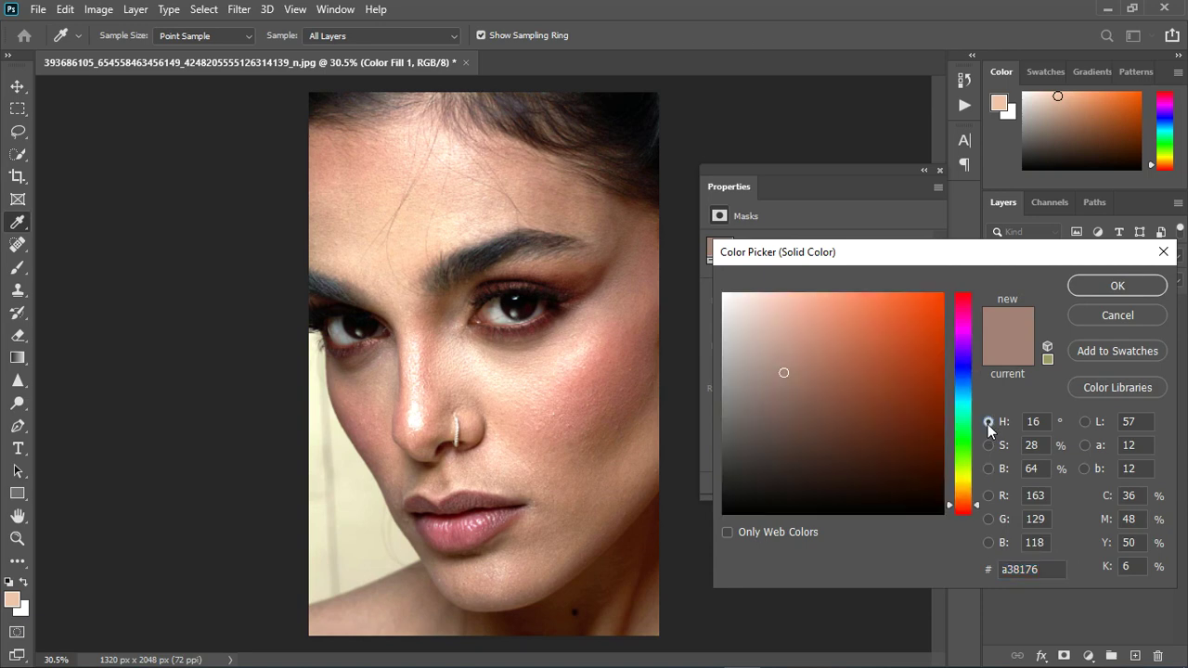
left_click(988, 445)
left_click(988, 469)
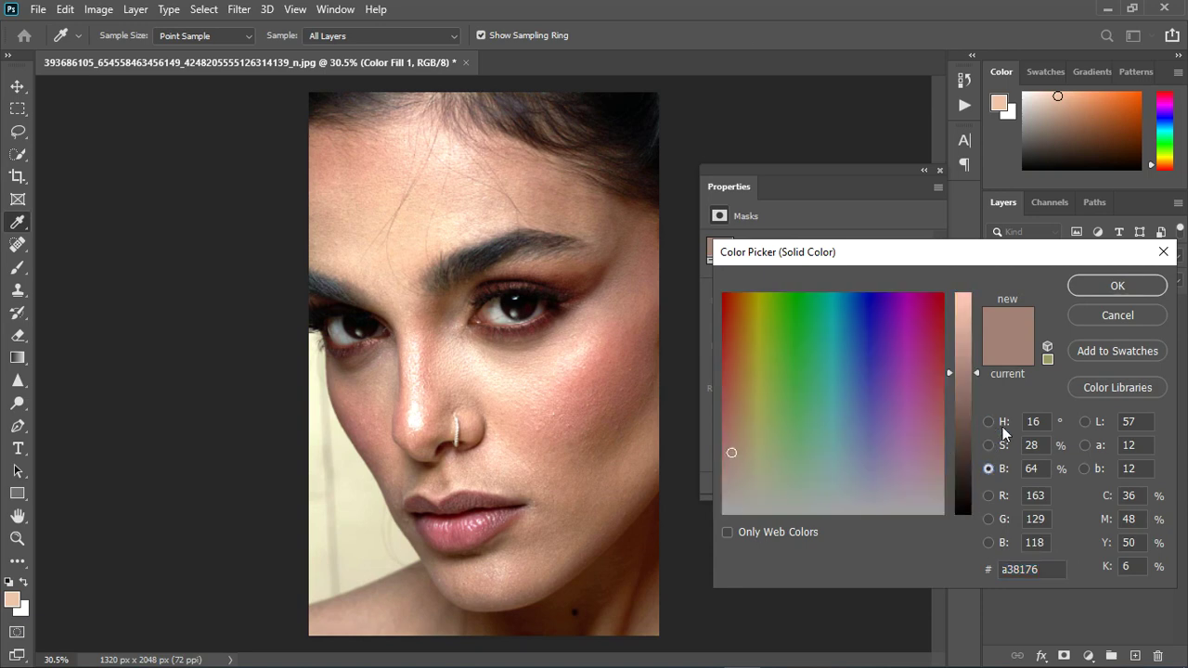
left_click(1103, 284)
left_click(1040, 314)
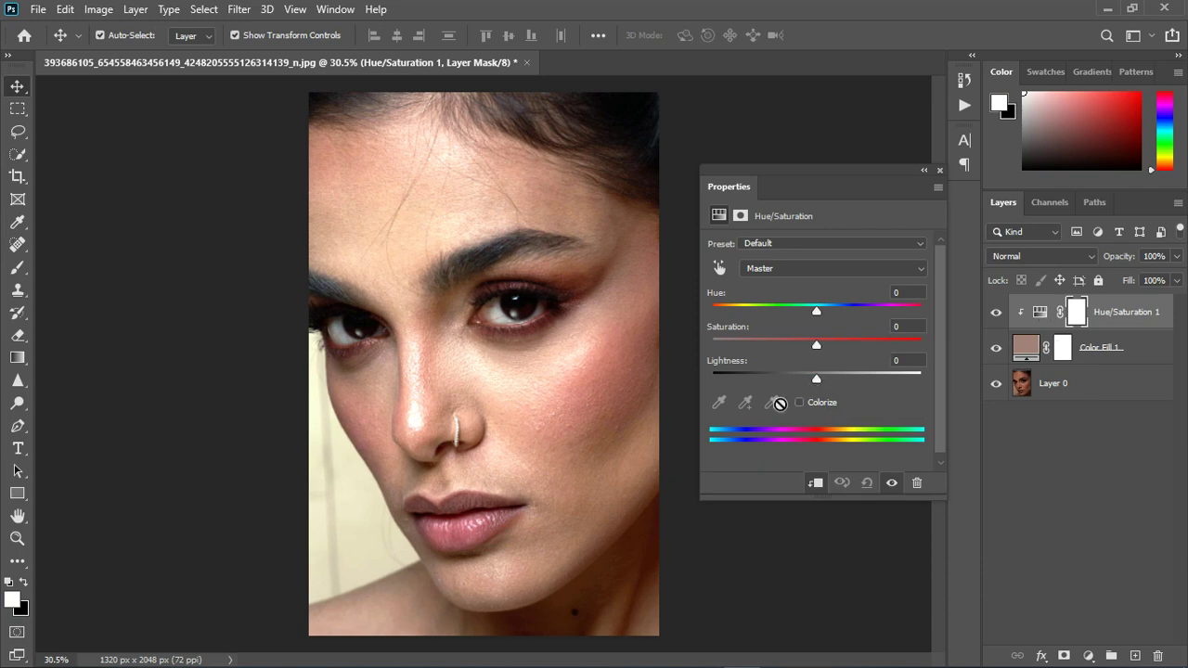
- Try a lightness of +25 on the clipped Hue/Saturation layer and compare the portrait with and without the adjustment
scroll(470, 388, "up", 2)
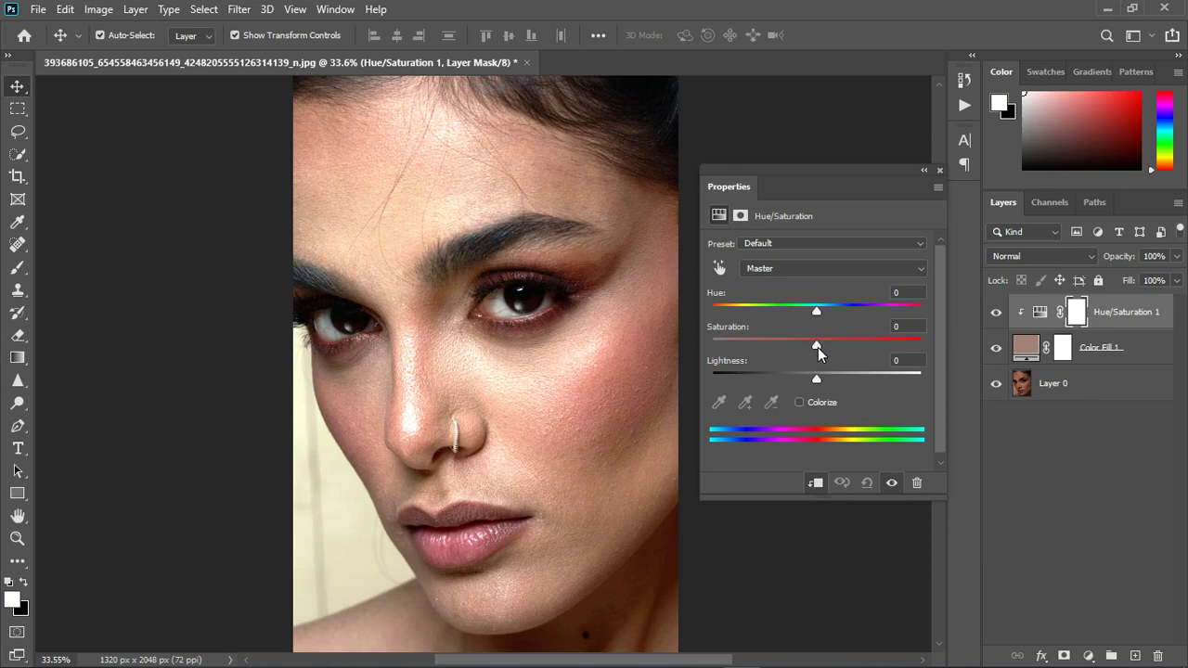
left_click_drag(815, 381, 841, 380)
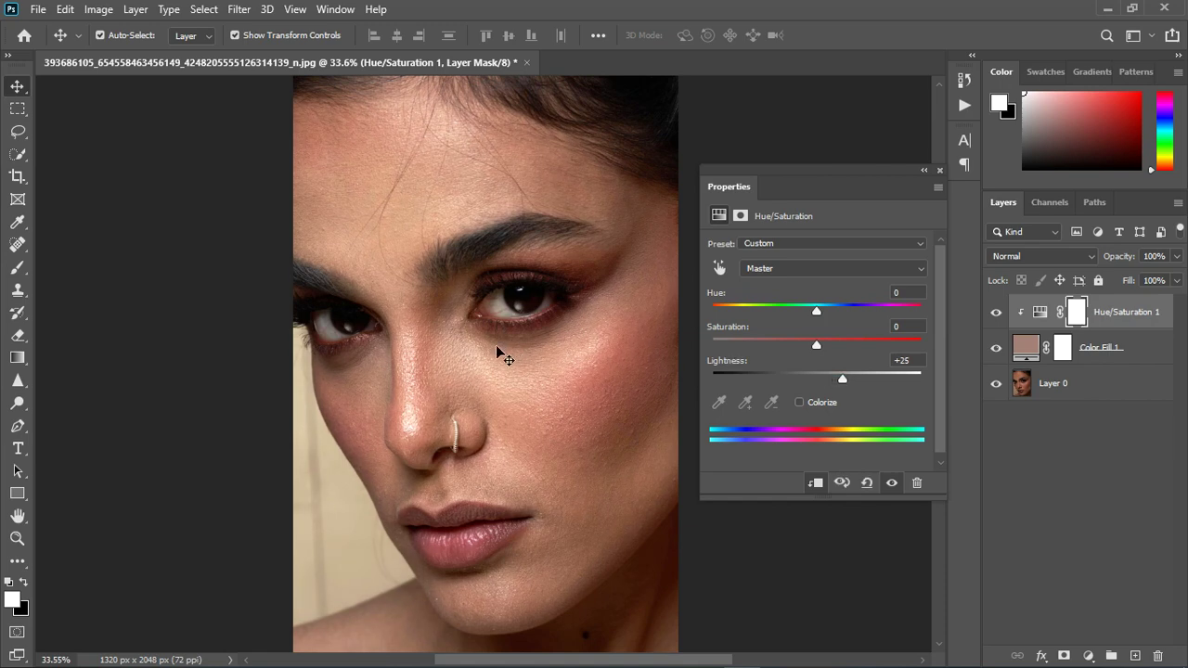
scroll(496, 344, "down", 2)
scroll(520, 403, "up", 1)
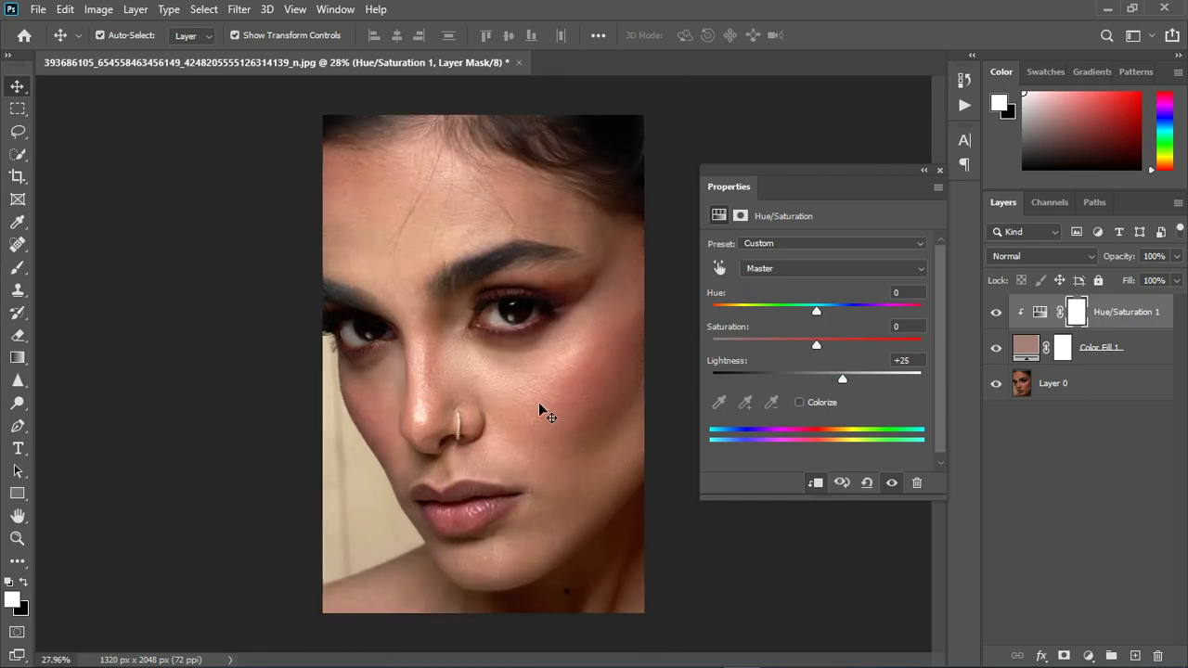
left_click(892, 482)
left_click(891, 482)
scroll(466, 353, "up", 2)
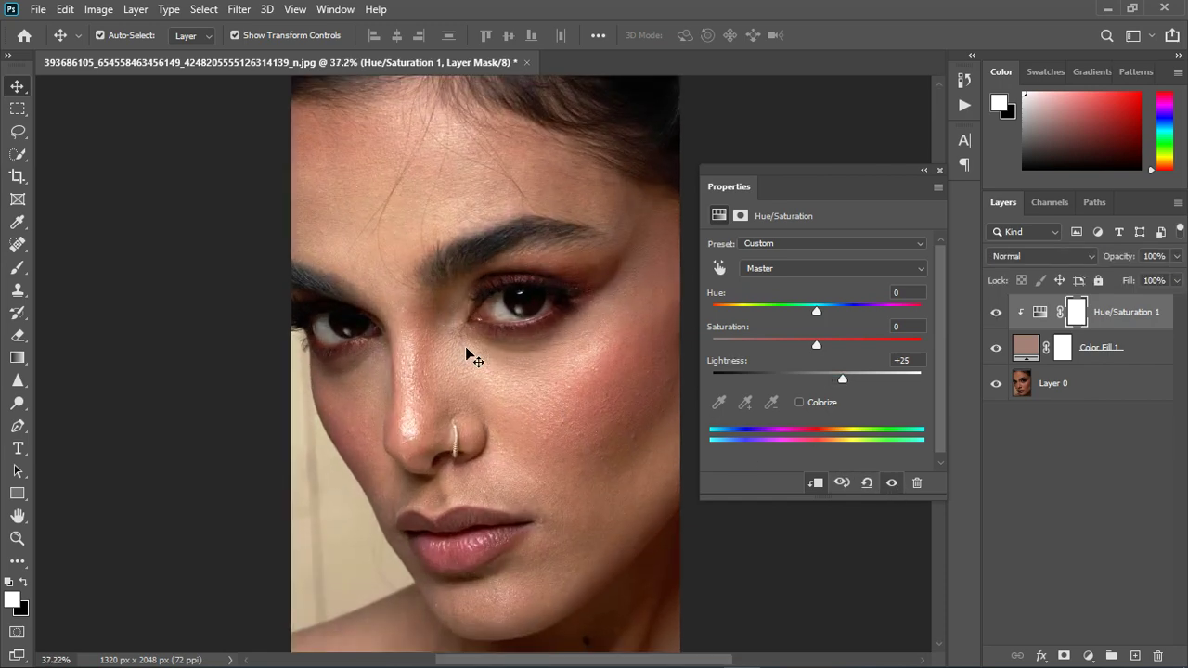
- Set the clipped Hue/Saturation layer's lightness to +15, try small hue shifts including -1 and -7, and lower the saturation slightly
left_click_drag(844, 378, 827, 380)
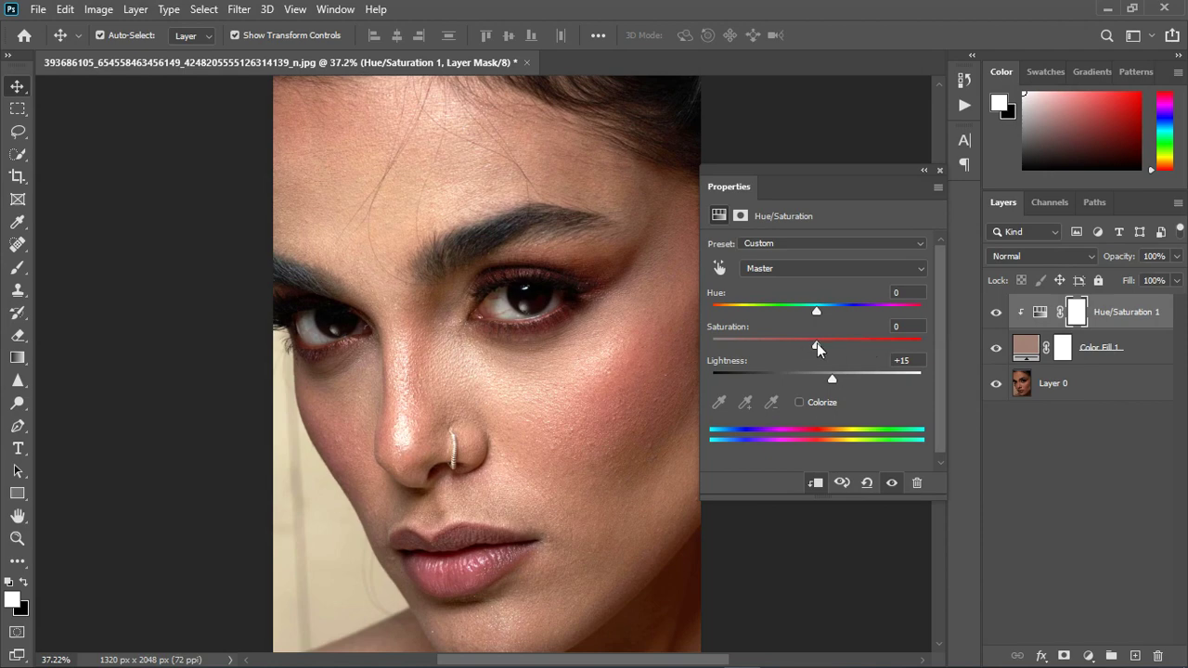
mouse_move(816, 311)
left_mouse_down()
mouse_move(800, 314)
mouse_move(812, 318)
left_mouse_up()
left_click_drag(812, 312, 815, 312)
scroll(491, 369, "down", 2)
scroll(491, 409, "up", 1)
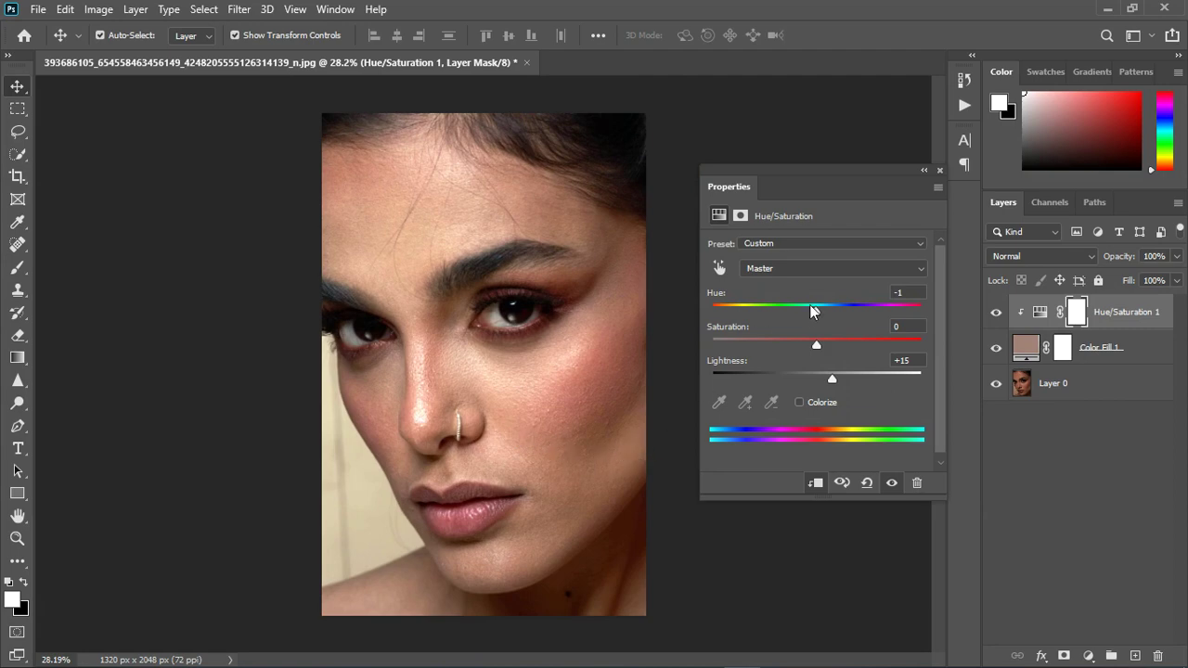
left_click_drag(815, 315, 821, 317)
left_click_drag(821, 317, 807, 315)
scroll(480, 371, "up", 3)
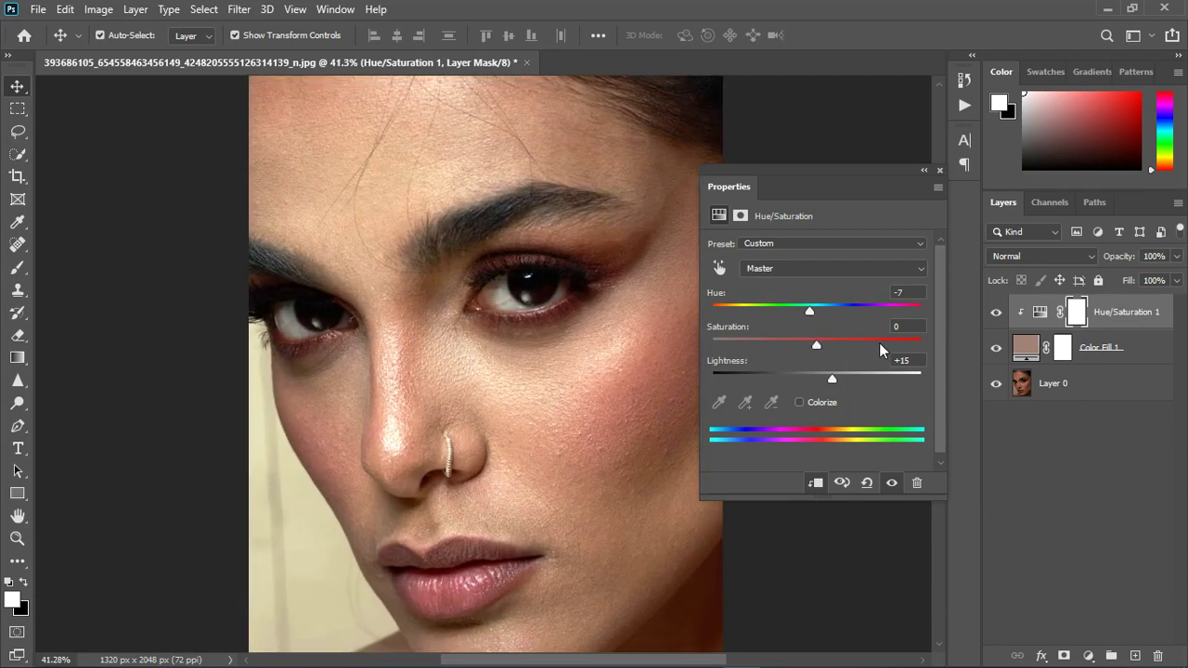
mouse_move(818, 348)
left_mouse_down()
mouse_move(829, 349)
mouse_move(800, 348)
left_mouse_up()
- Compare the whole portrait with and without the Hue/Saturation adjustment and the colour fill layer
left_click(939, 172)
key("ctrl+0")
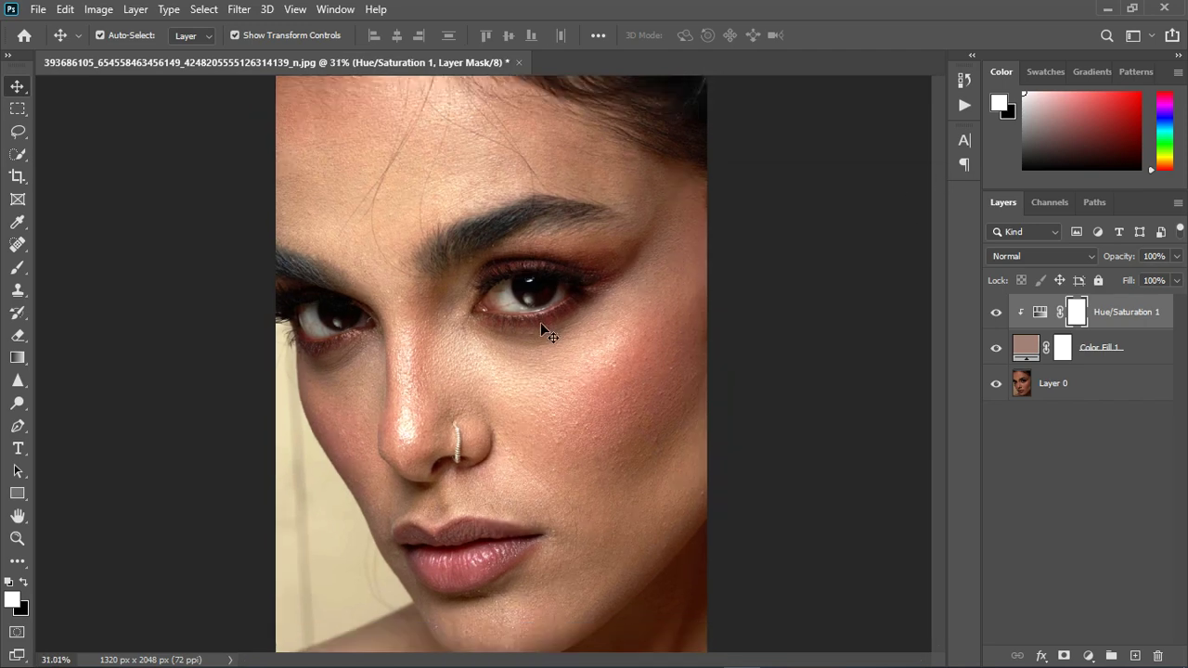
left_click(997, 313)
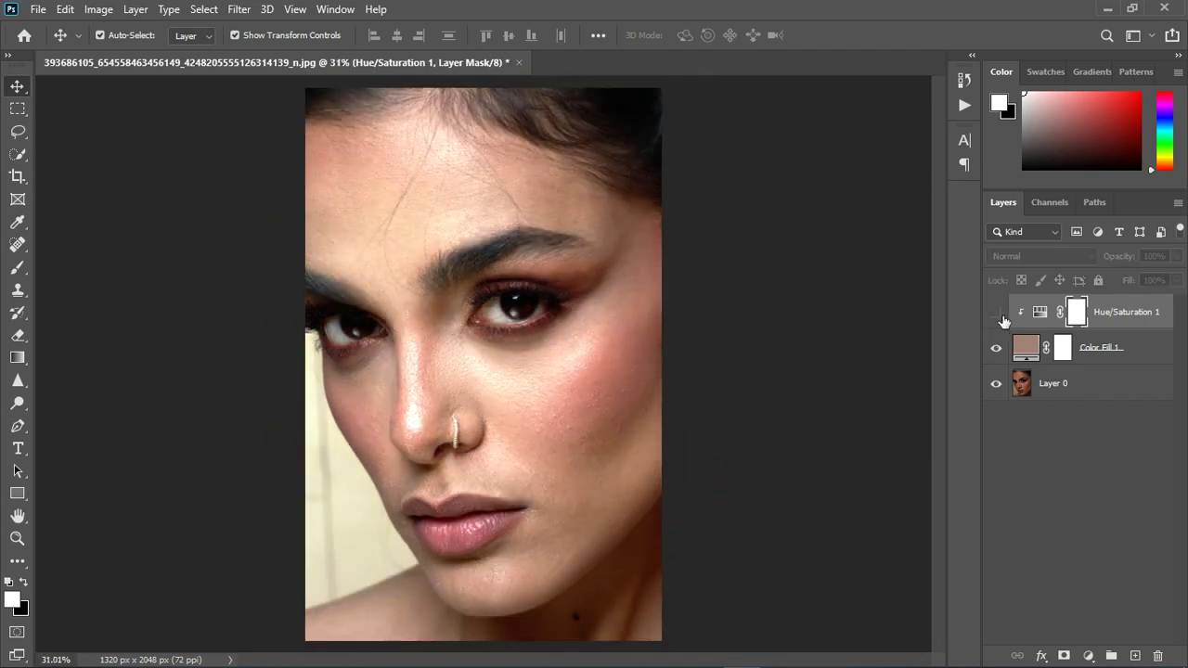
left_click(996, 349)
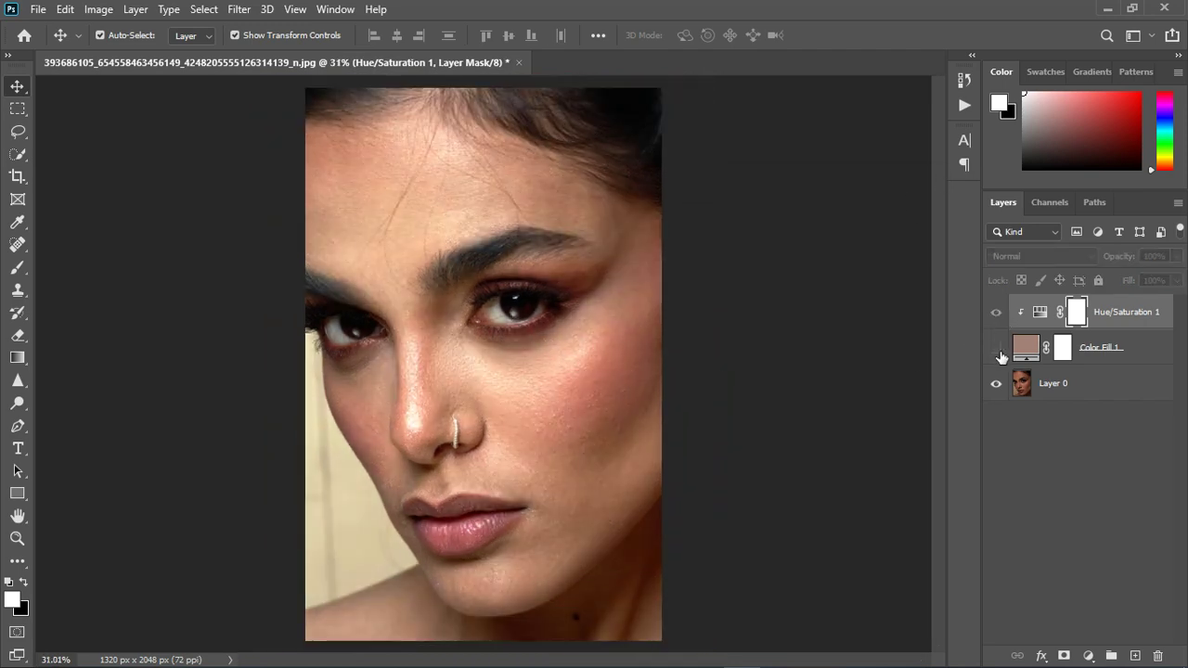
left_click(998, 349)
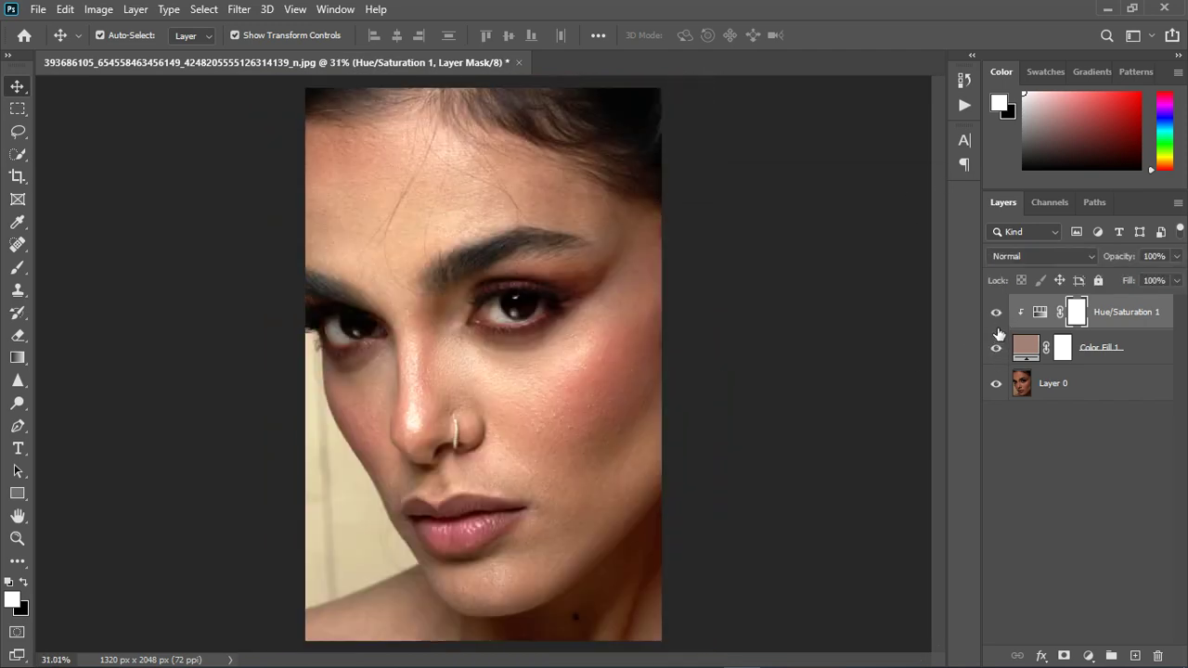
- Group the Hue/Saturation and colour fill layers, and compare the portrait with the group hidden and shown
left_click(1147, 355)
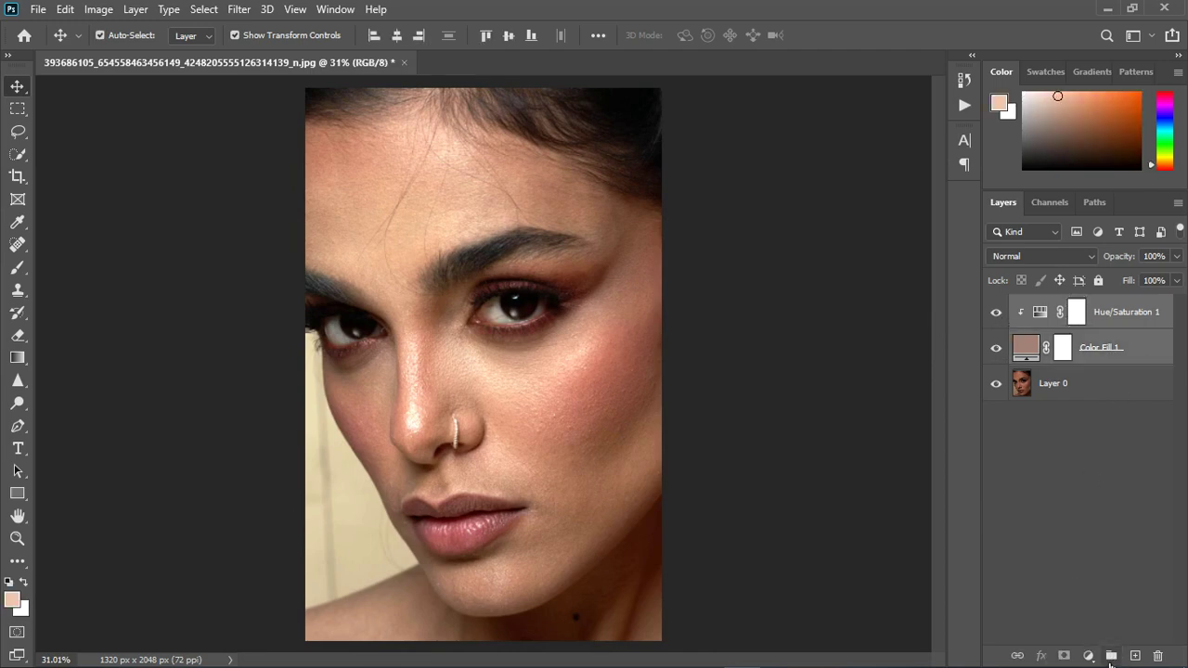
left_click(1111, 655)
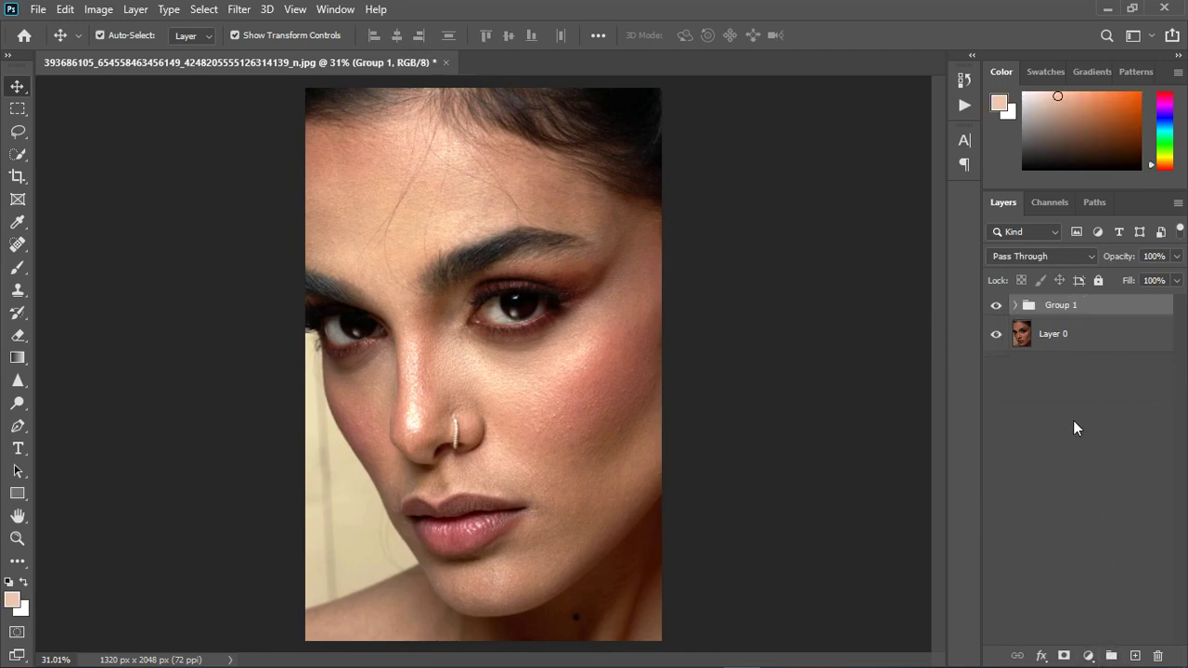
left_click(995, 305)
left_click(994, 305)
scroll(499, 344, "up", 2)
scroll(508, 377, "down", 1)
scroll(371, 360, "up", 1)
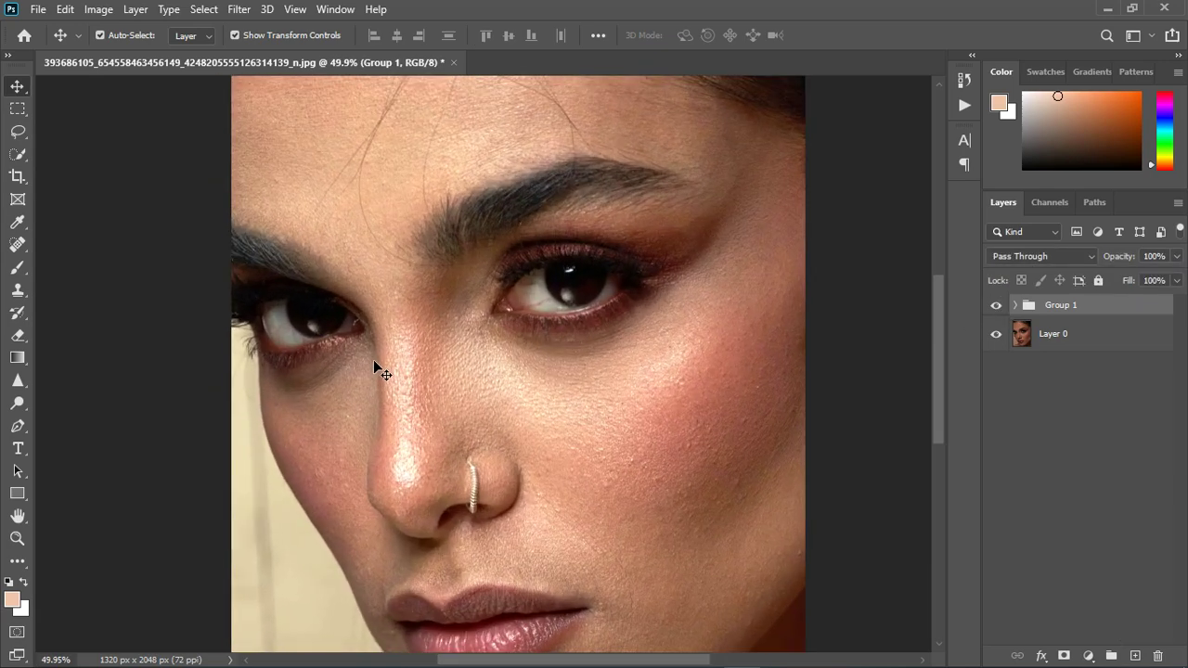
scroll(372, 359, "down", 1)
- Add a second Hue/Saturation adjustment layer above the group and target its Reds range by sampling the forehead skin
left_click(1086, 655)
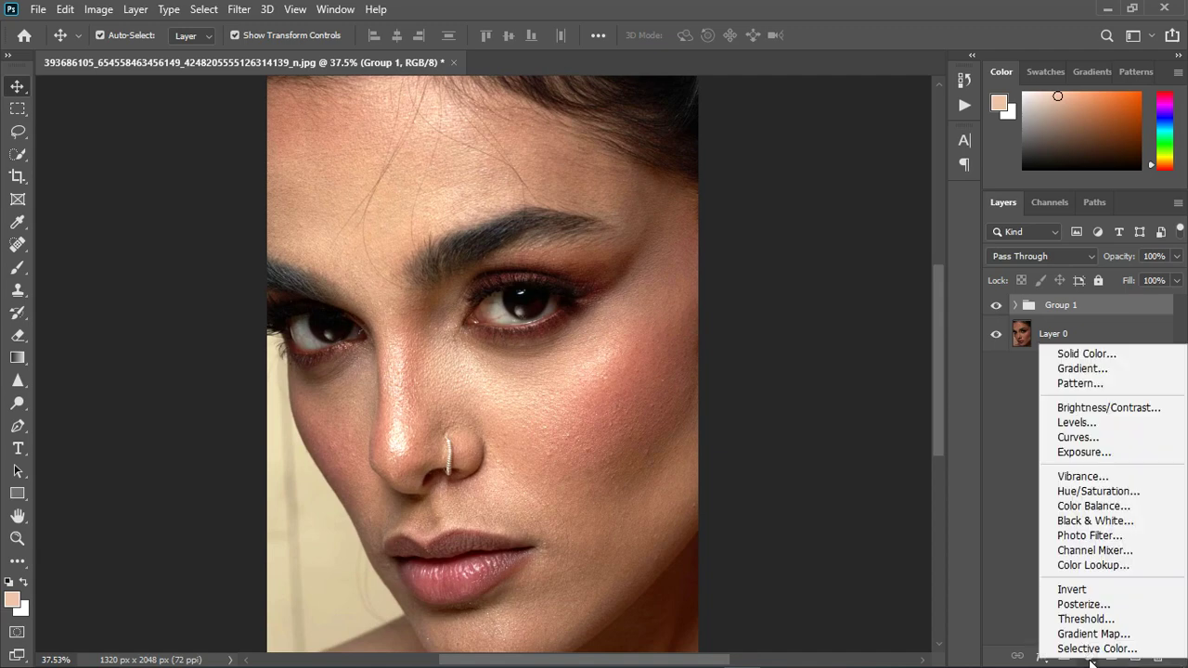
left_click(1086, 489)
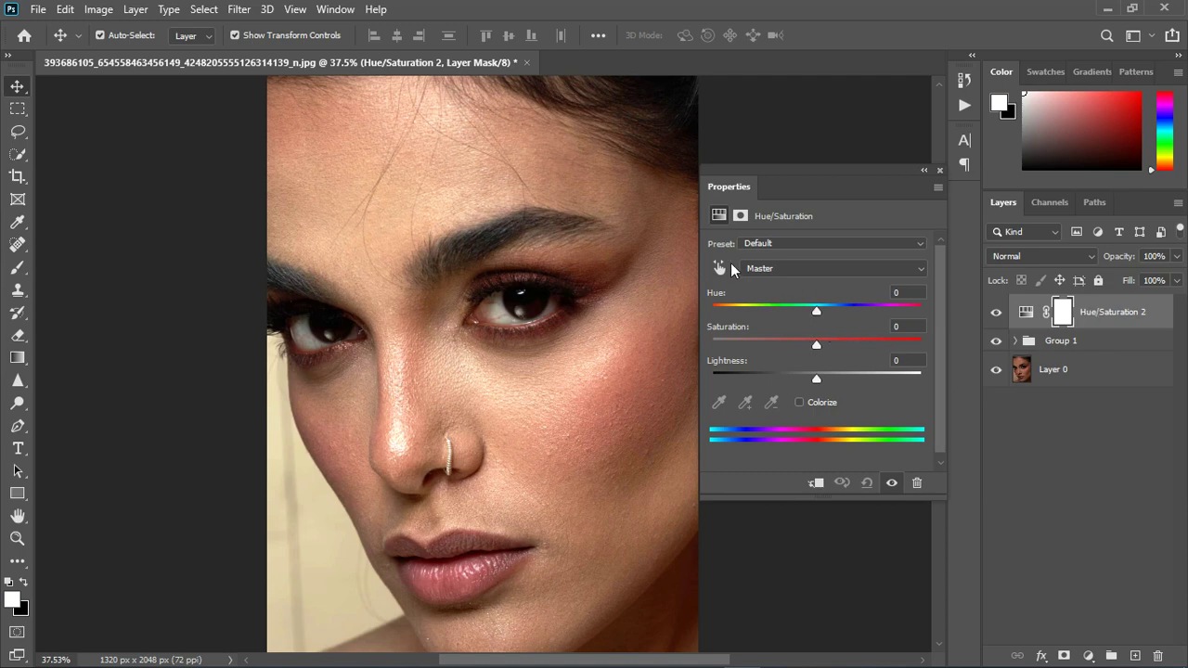
left_click(720, 269)
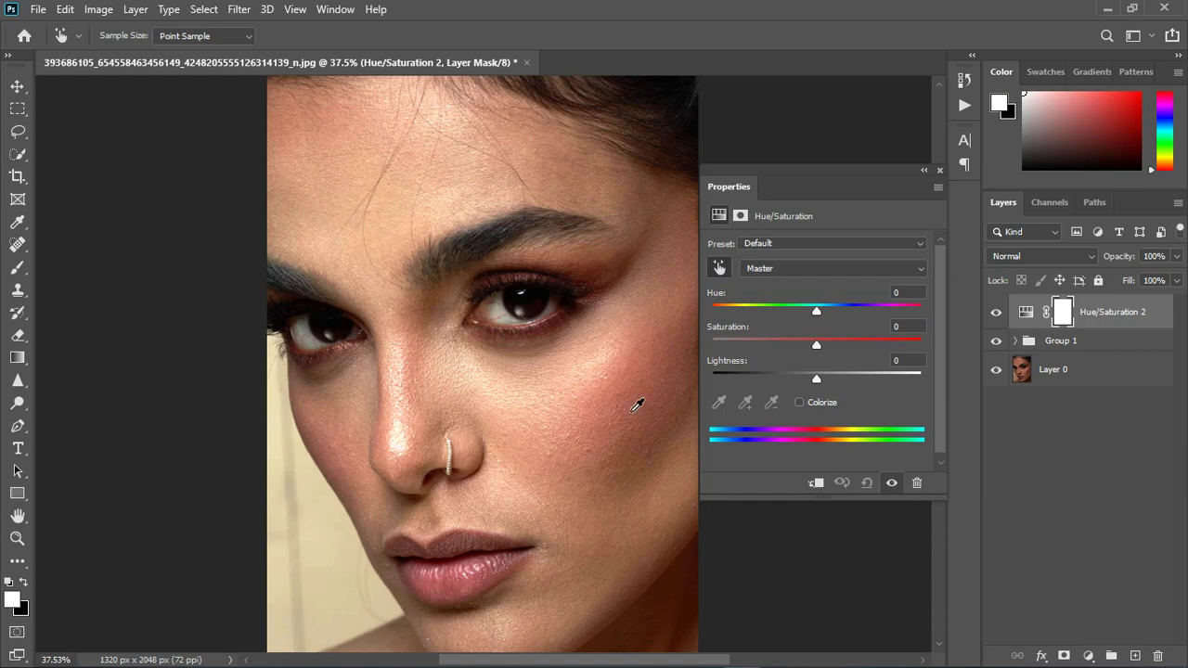
left_click(357, 213)
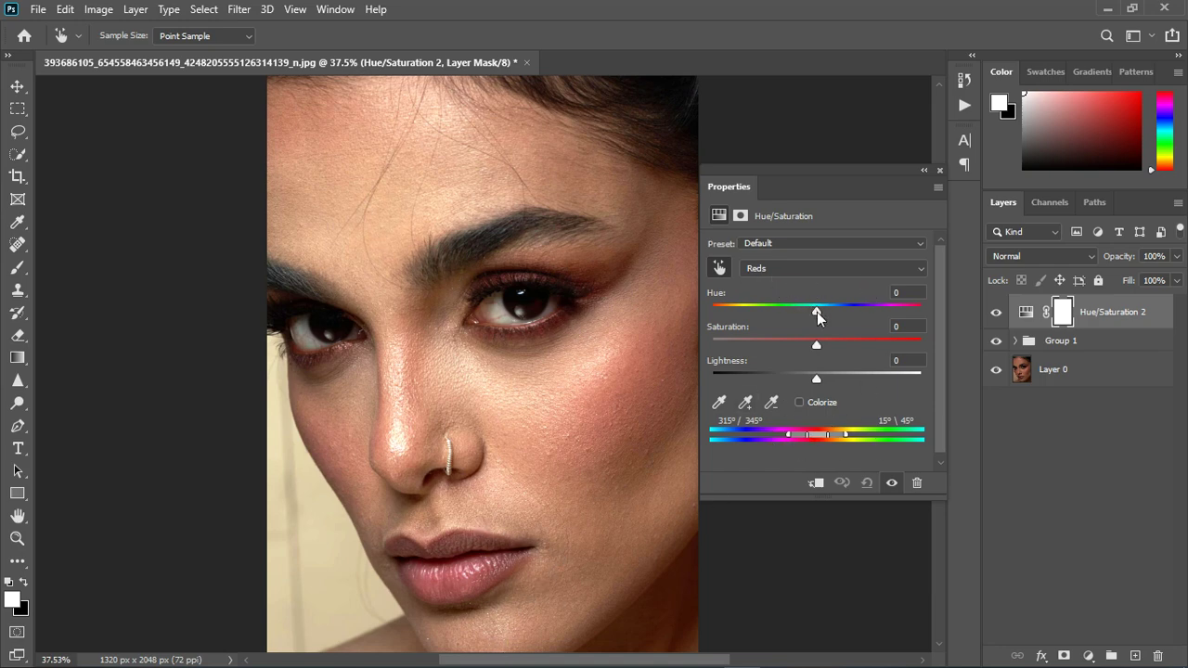
- Shift the Reds hue to +180 to expose the affected skin tones and inspect them across the face
left_click_drag(816, 316, 968, 309)
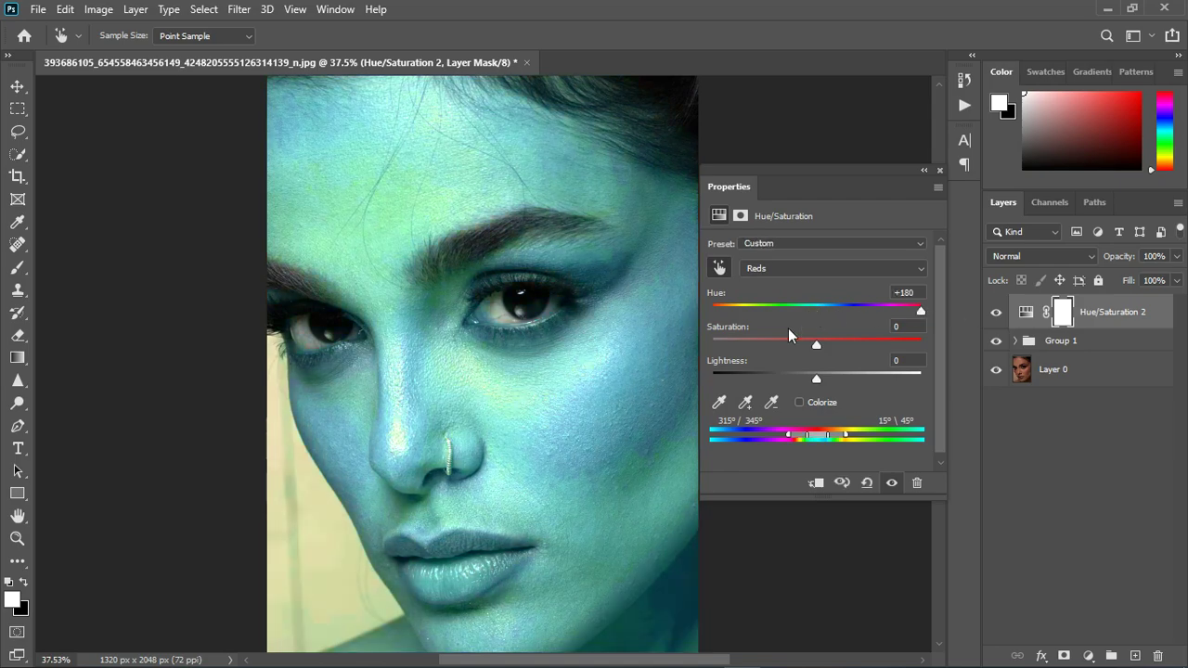
scroll(420, 223, "up", 3)
scroll(395, 291, "down", 2)
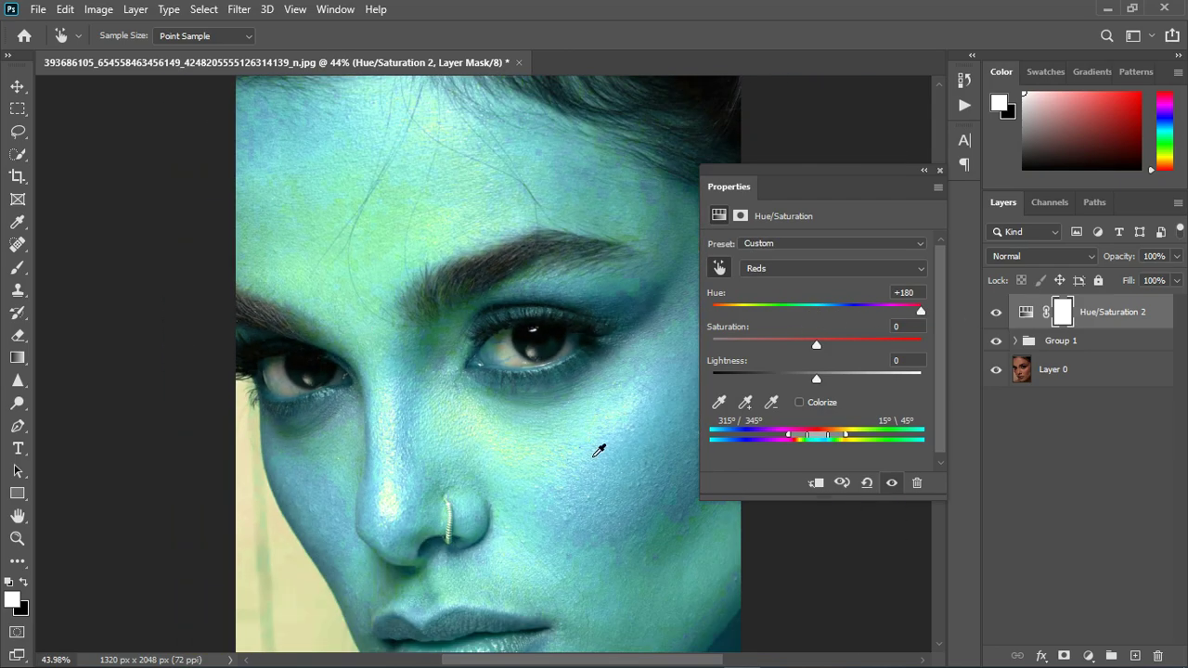
scroll(371, 246, "up", 2)
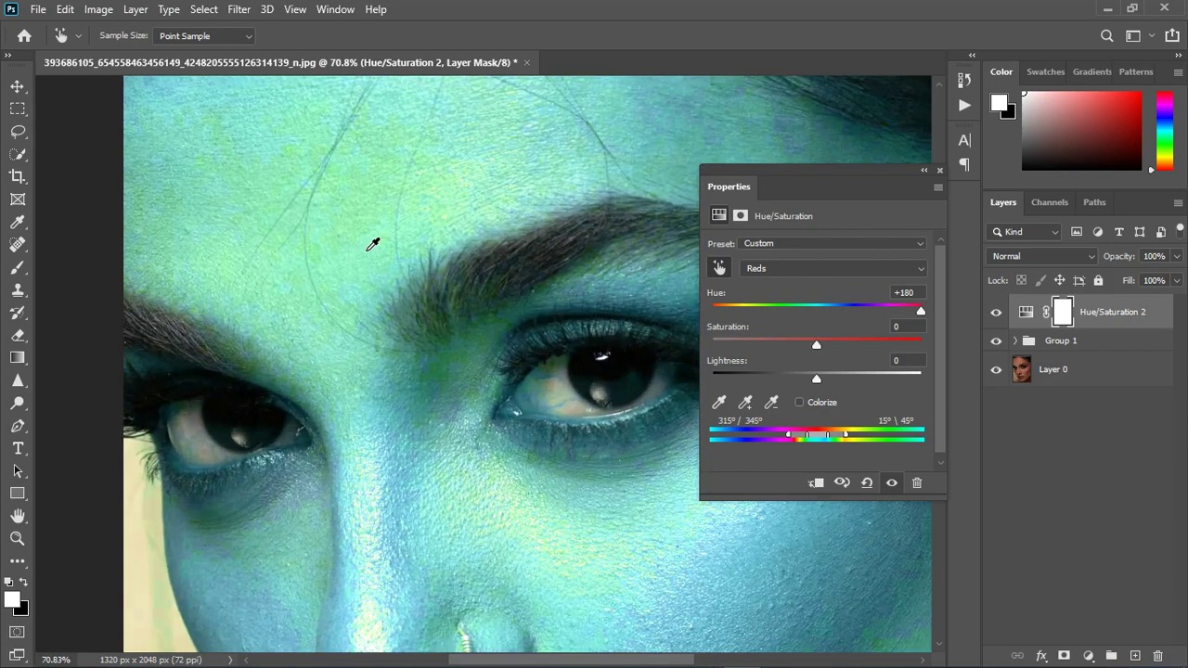
scroll(385, 238, "down", 3)
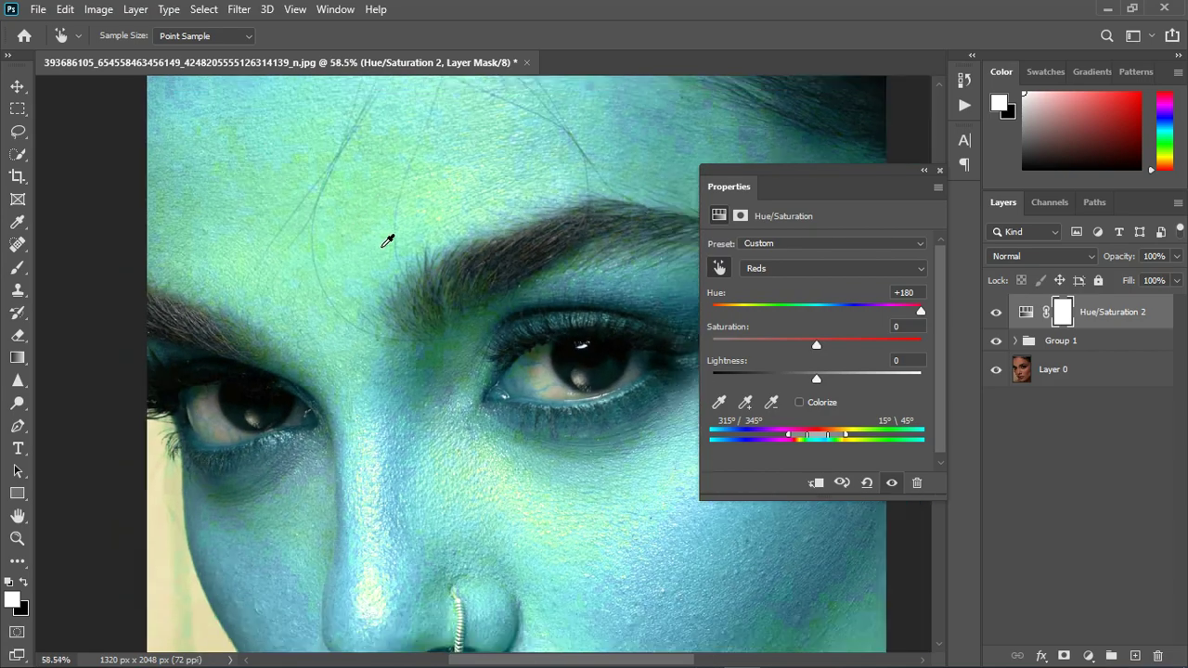
scroll(485, 379, "down", 1)
scroll(538, 467, "down", 2)
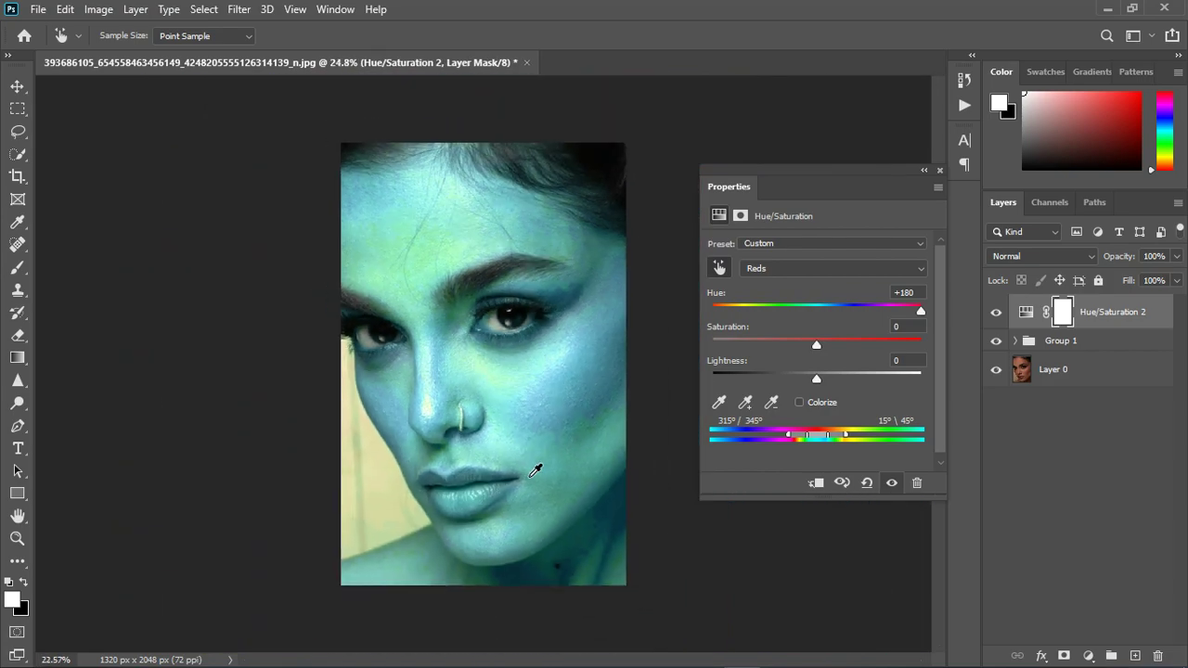
scroll(535, 480, "up", 2)
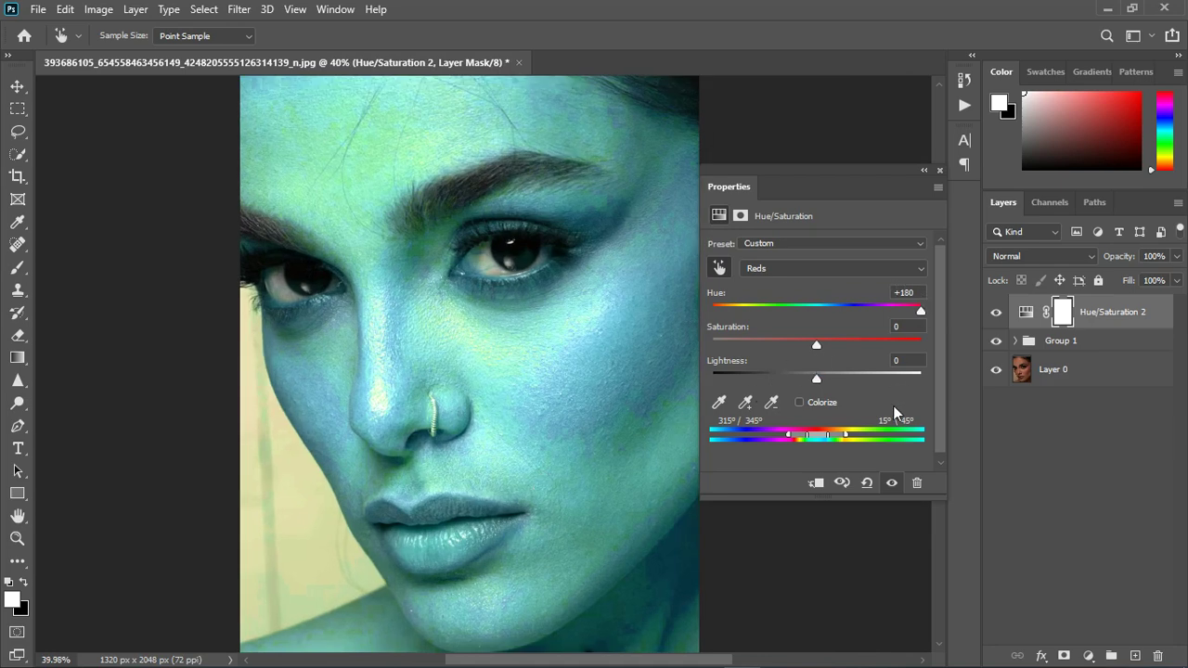
left_click_drag(886, 306, 959, 313)
- Move the Reds colour range to 295°/324° and 355°/24° to isolate the redder skin patches, checking them across the face
left_click_drag(820, 441, 805, 442)
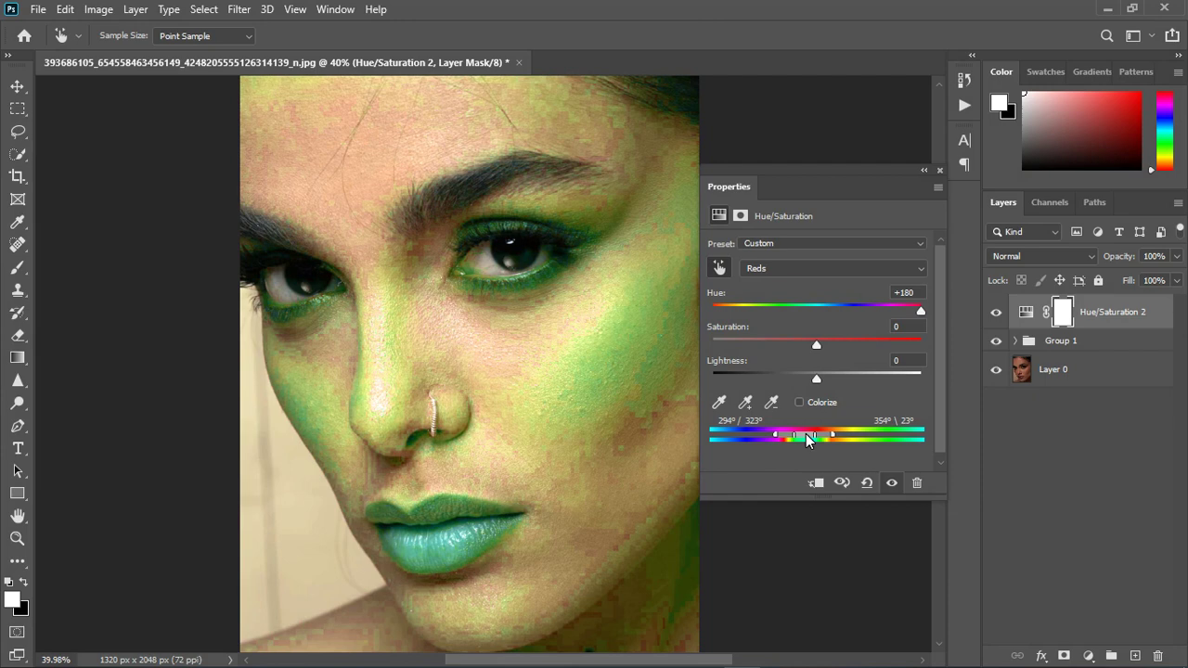
left_click_drag(807, 442, 807, 441)
scroll(456, 455, "down", 3)
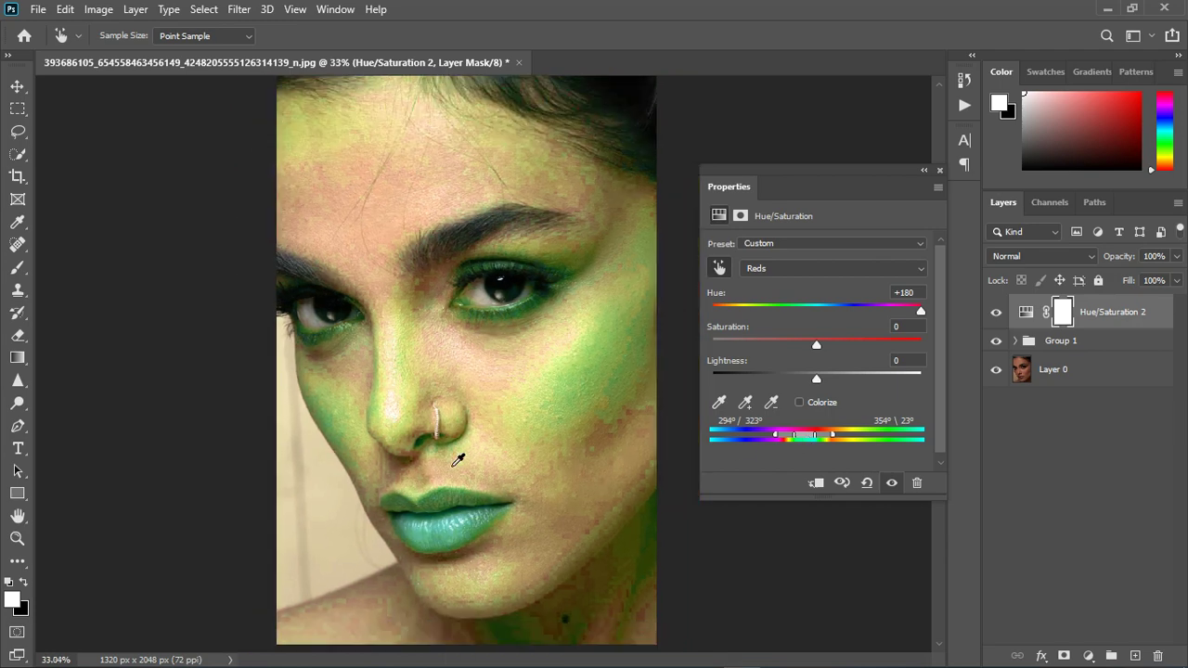
scroll(508, 473, "up", 3)
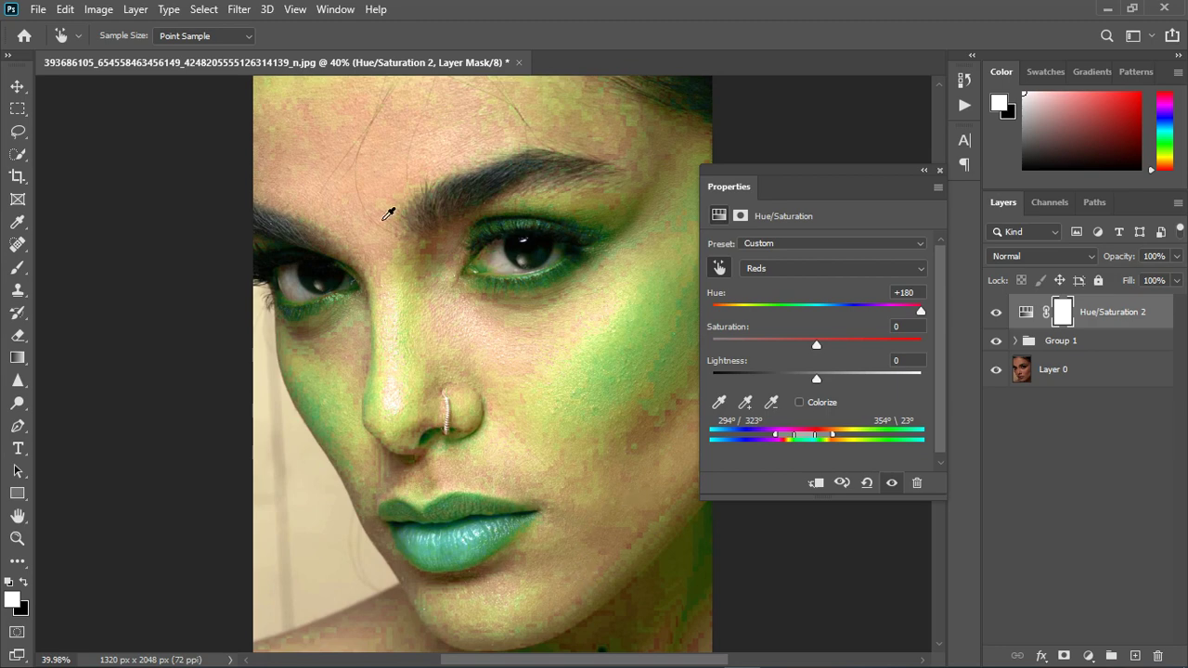
left_click_drag(807, 444, 807, 438)
scroll(476, 377, "down", 3)
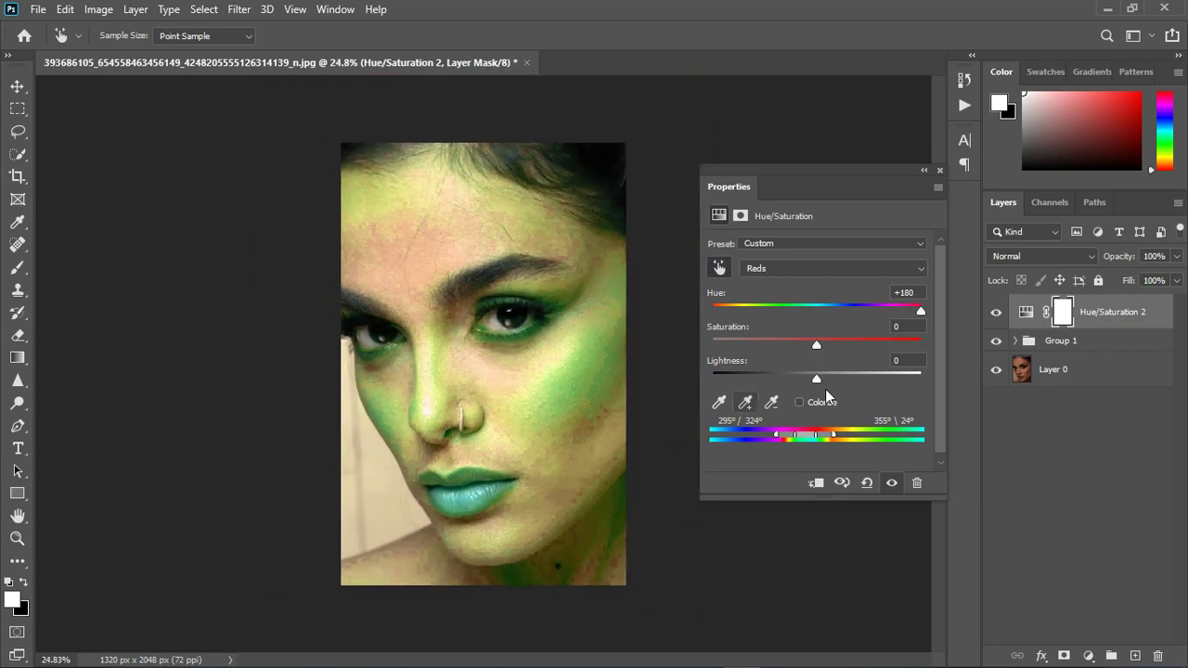
- Reduce the Reds hue shift to +16 to blend the red patches with the surrounding skin
left_click_drag(920, 311, 855, 311)
scroll(538, 340, "up", 3)
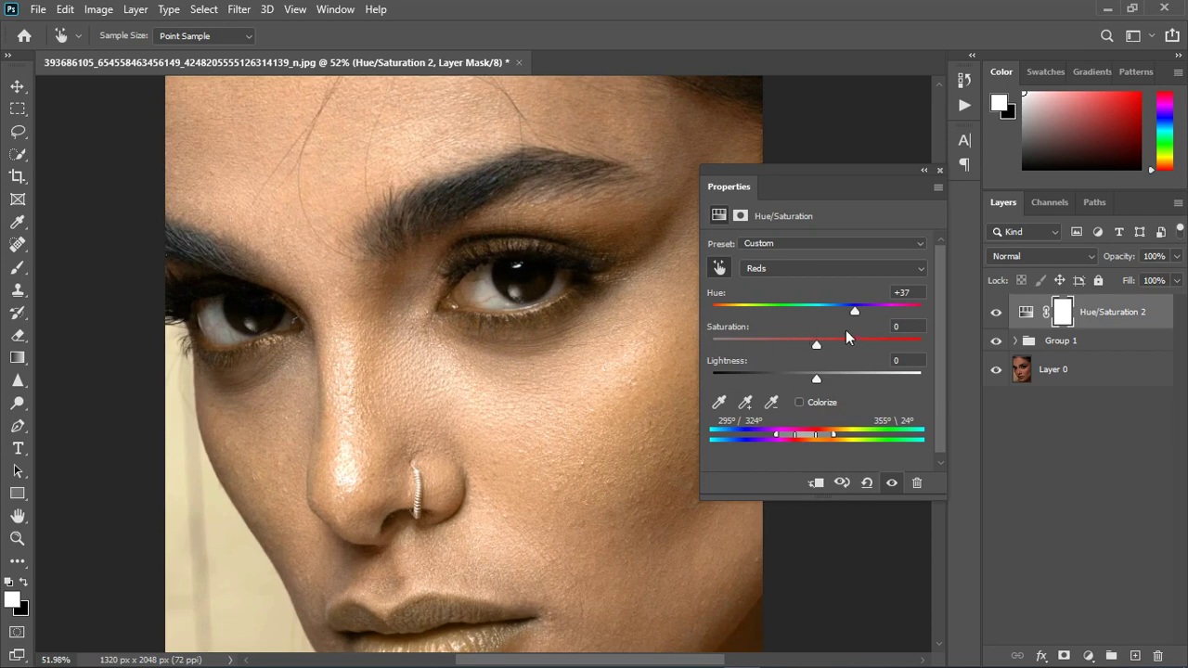
left_click_drag(832, 309, 851, 310)
scroll(345, 345, "down", 2)
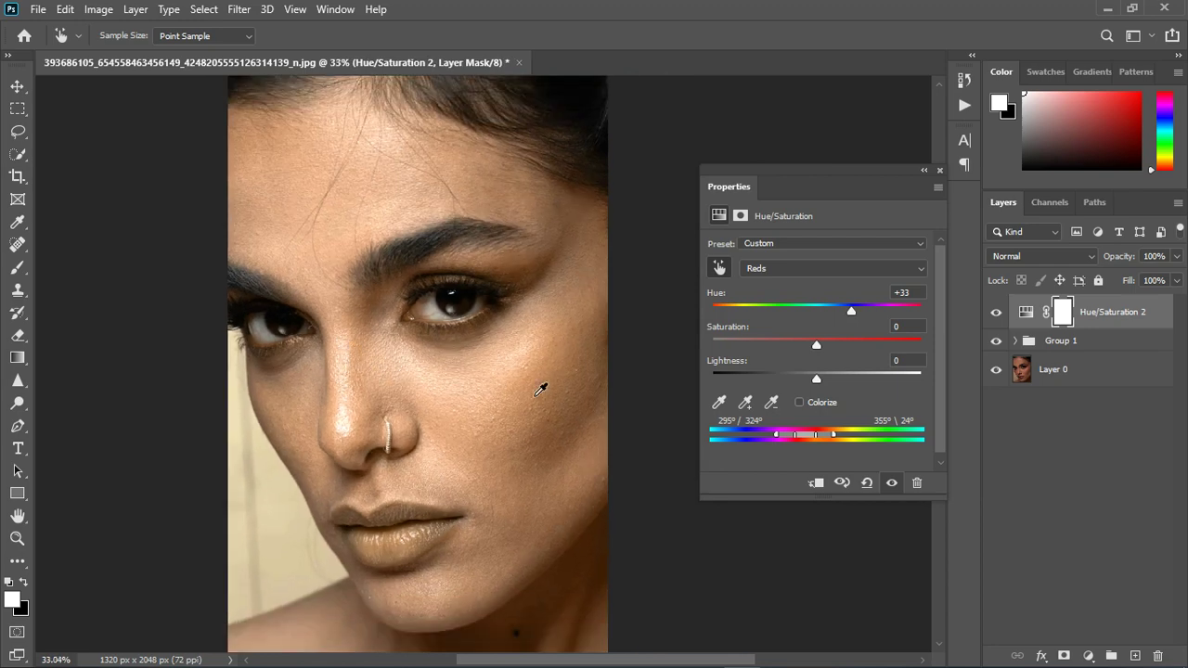
left_click_drag(853, 309, 836, 316)
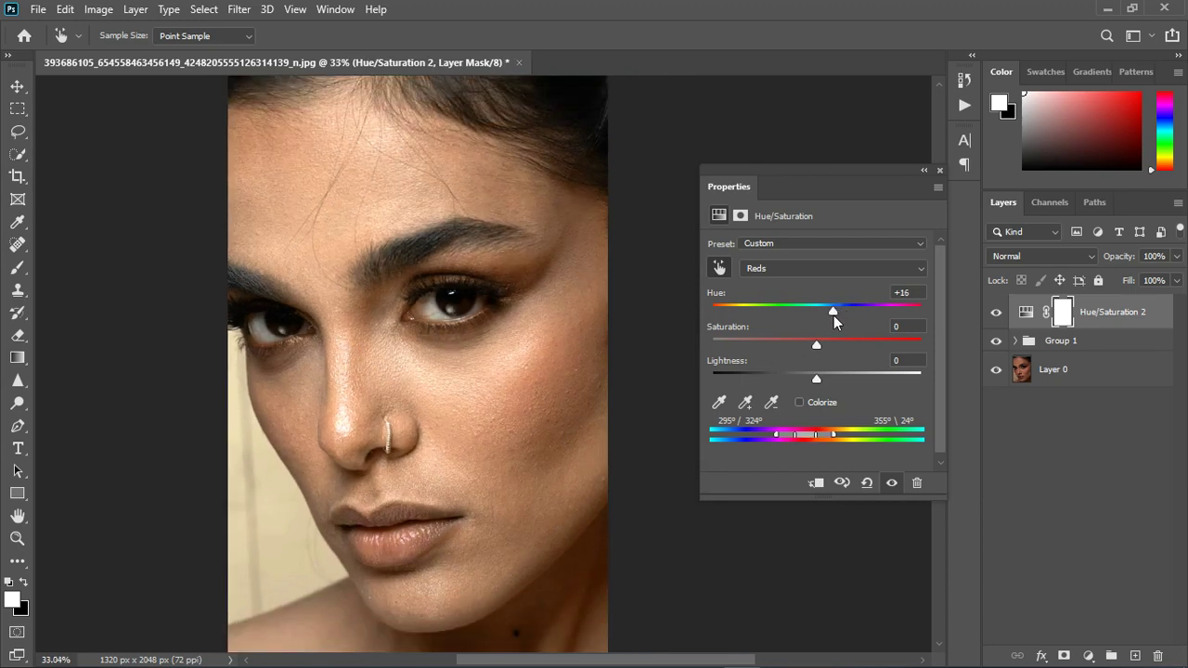
- Compare the portrait with and without the Reds hue correction, and close the adjustment's settings
left_click(896, 487)
left_click(896, 487)
left_click(939, 170)
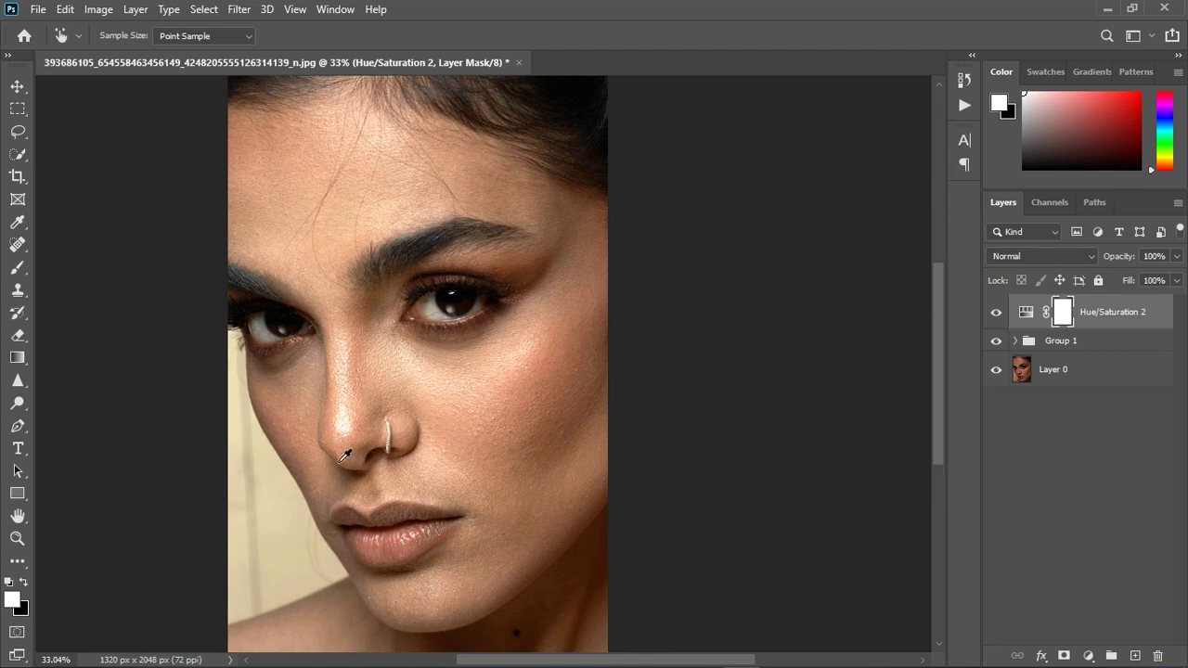
- Paint black over the lips on the Hue/Saturation 2 mask with a 175 px brush to restore their colour, comparing before and after
left_click(19, 269)
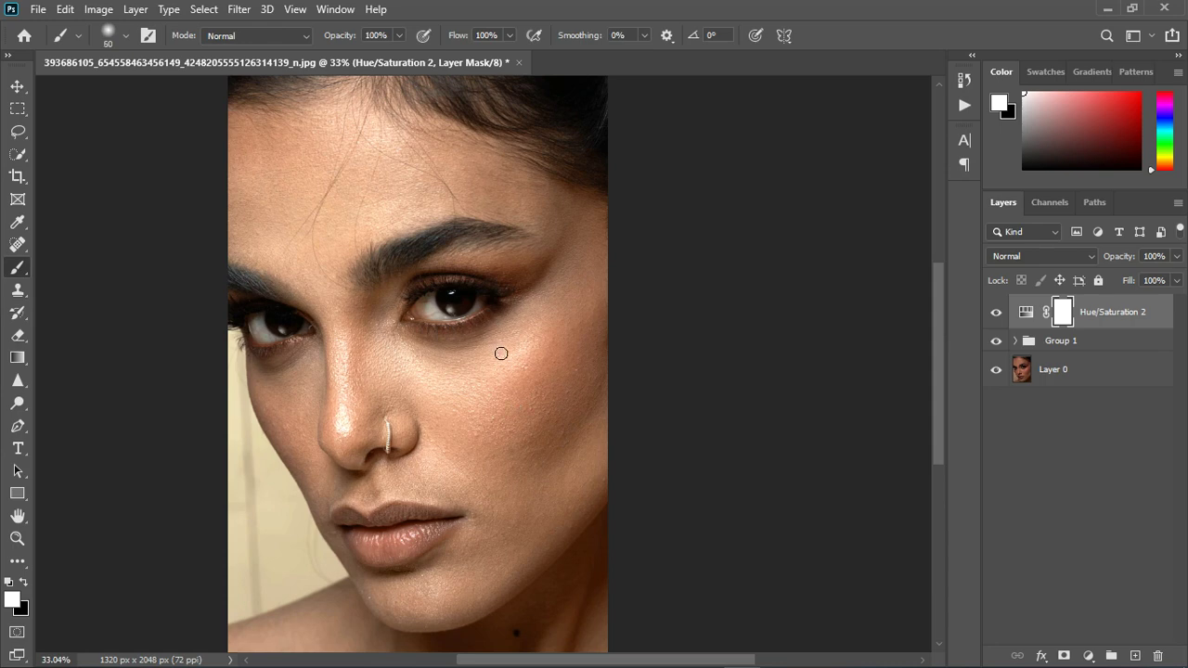
key("bracketright")
key("bracketright")
key("bracketright")
key("bracketright")
key("bracketright")
key("bracketright")
key("bracketright")
scroll(492, 426, "up", 1)
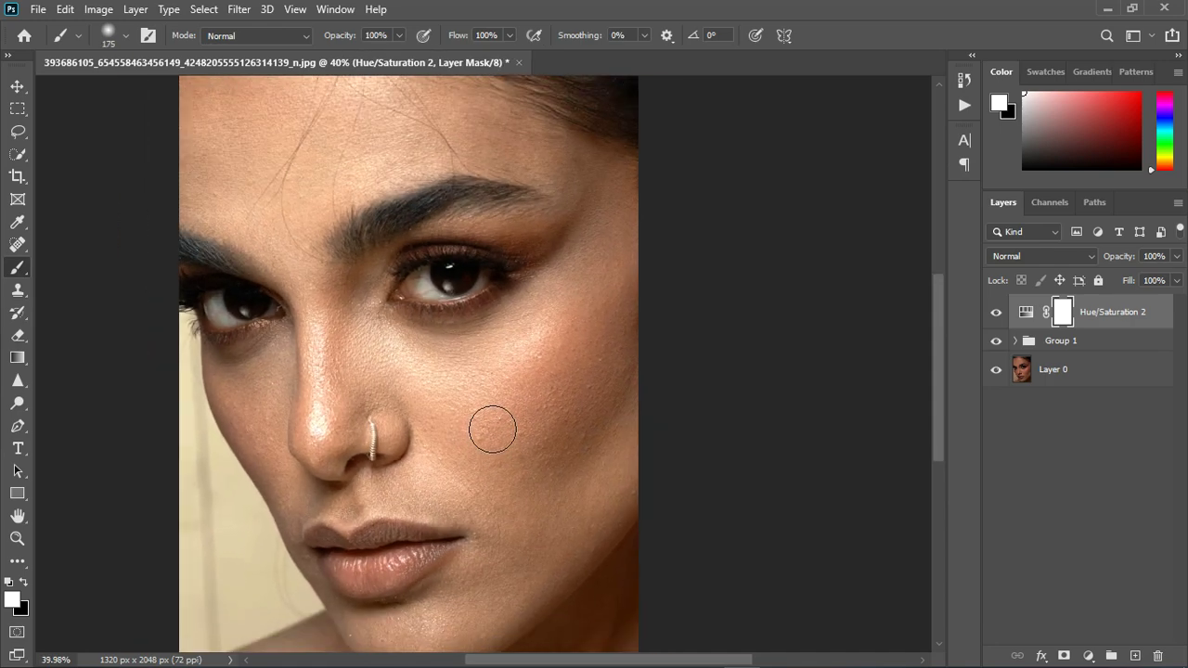
scroll(492, 428, "down", 1)
scroll(510, 427, "up", 1)
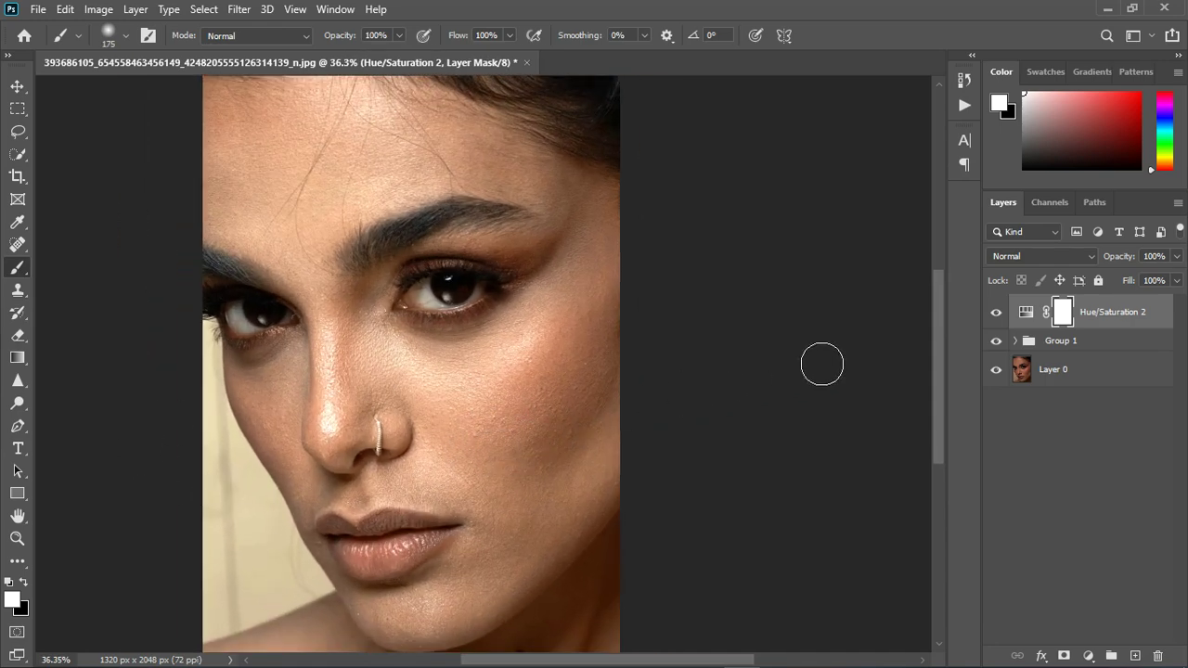
left_click(1002, 314)
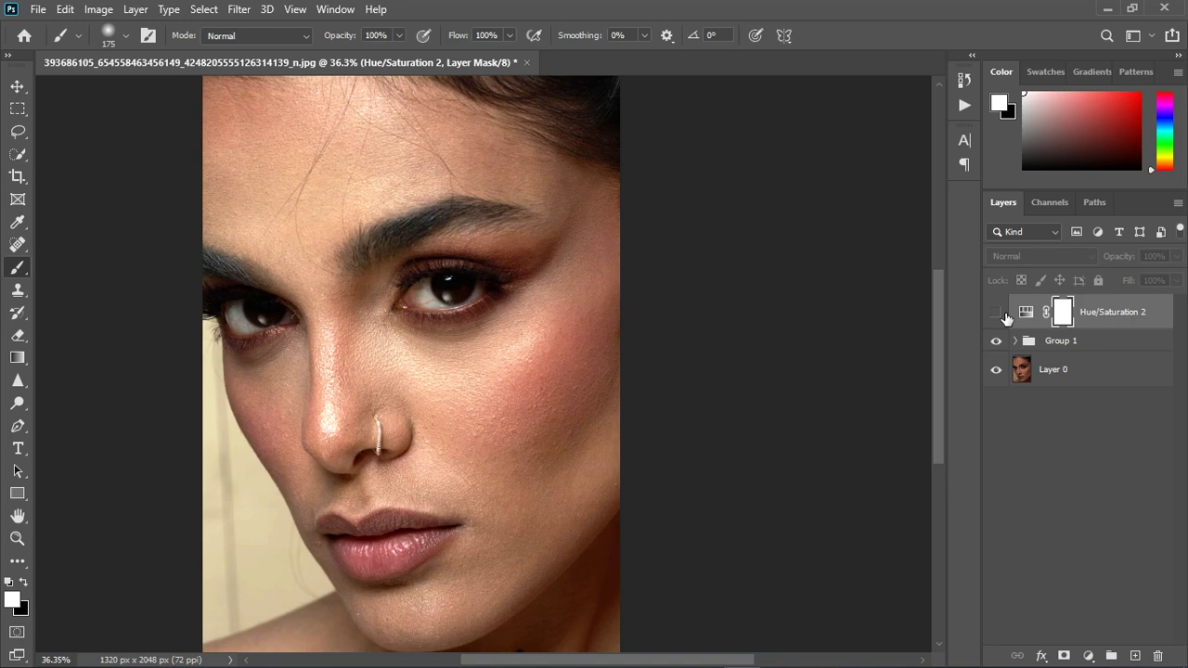
left_click(1001, 314)
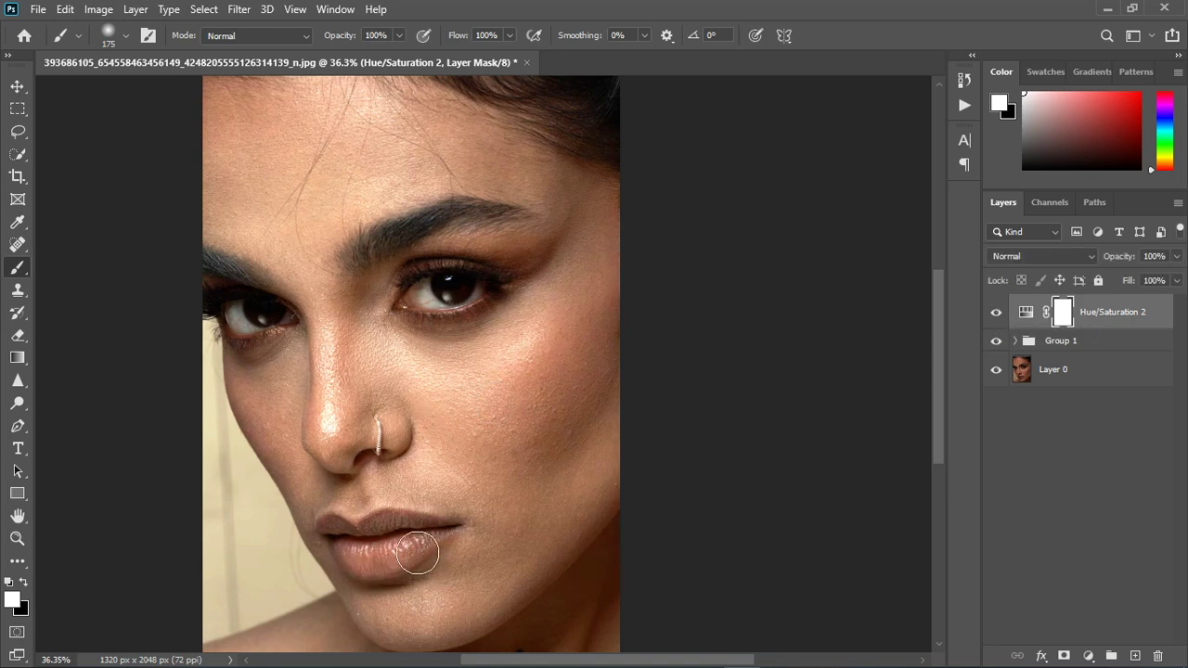
key("x")
mouse_move(416, 554)
left_mouse_down()
mouse_move(374, 557)
mouse_move(436, 568)
mouse_move(389, 582)
mouse_move(448, 561)
mouse_move(331, 560)
mouse_move(441, 556)
left_mouse_up()
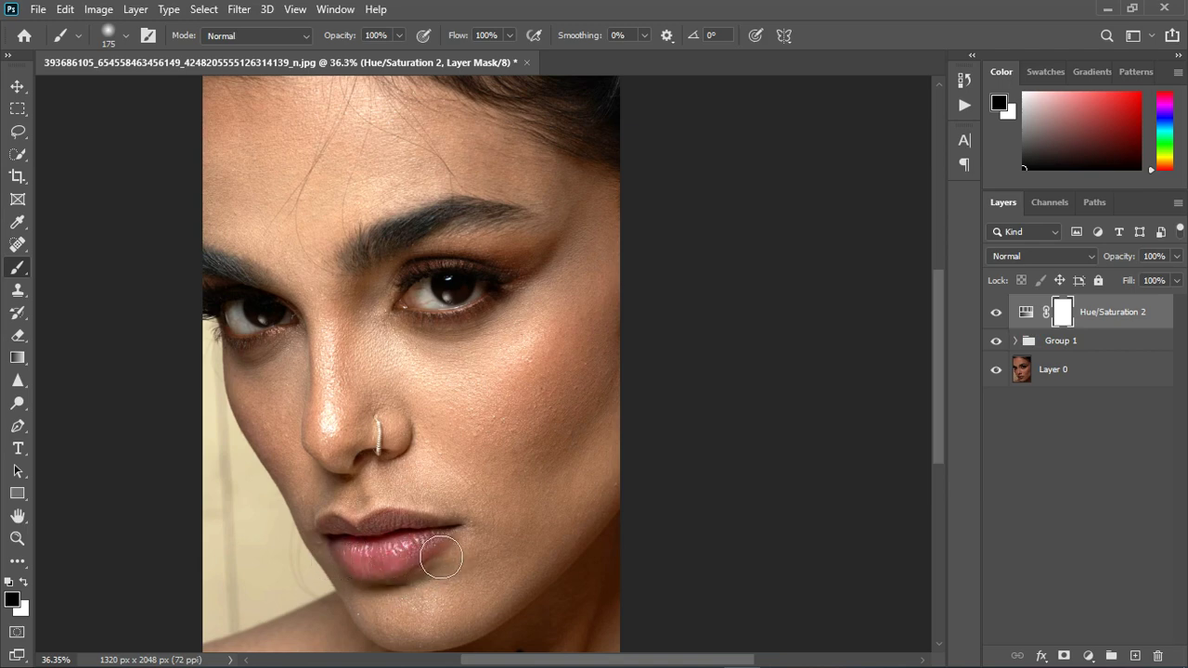
left_click(997, 314)
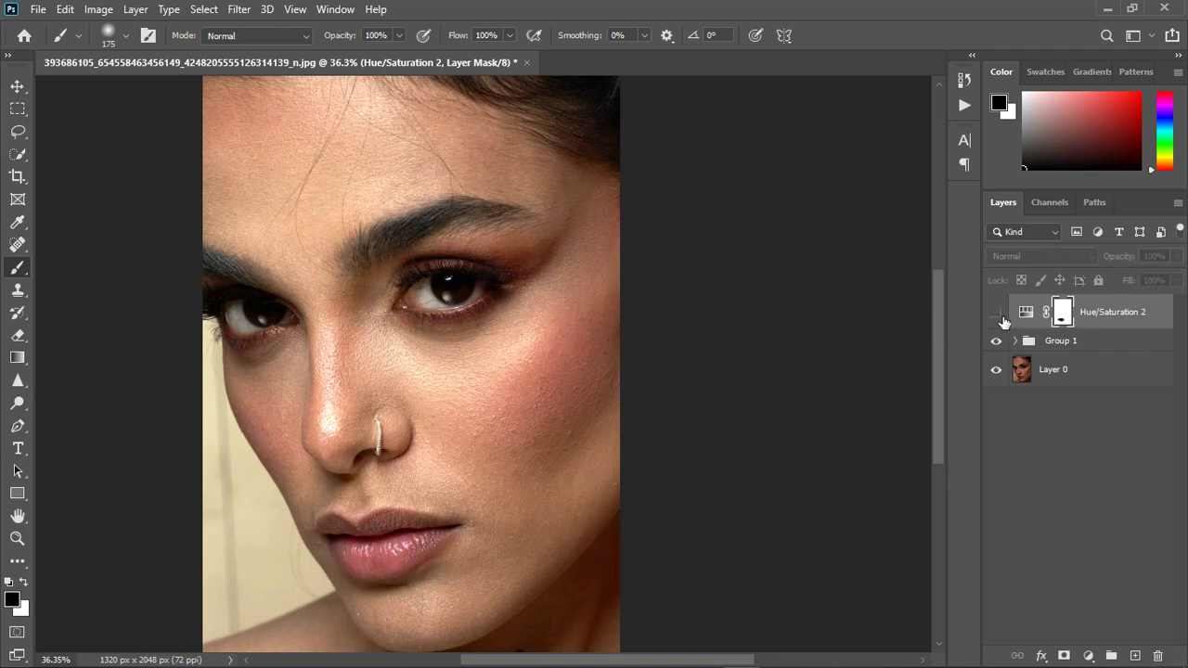
left_click(998, 315)
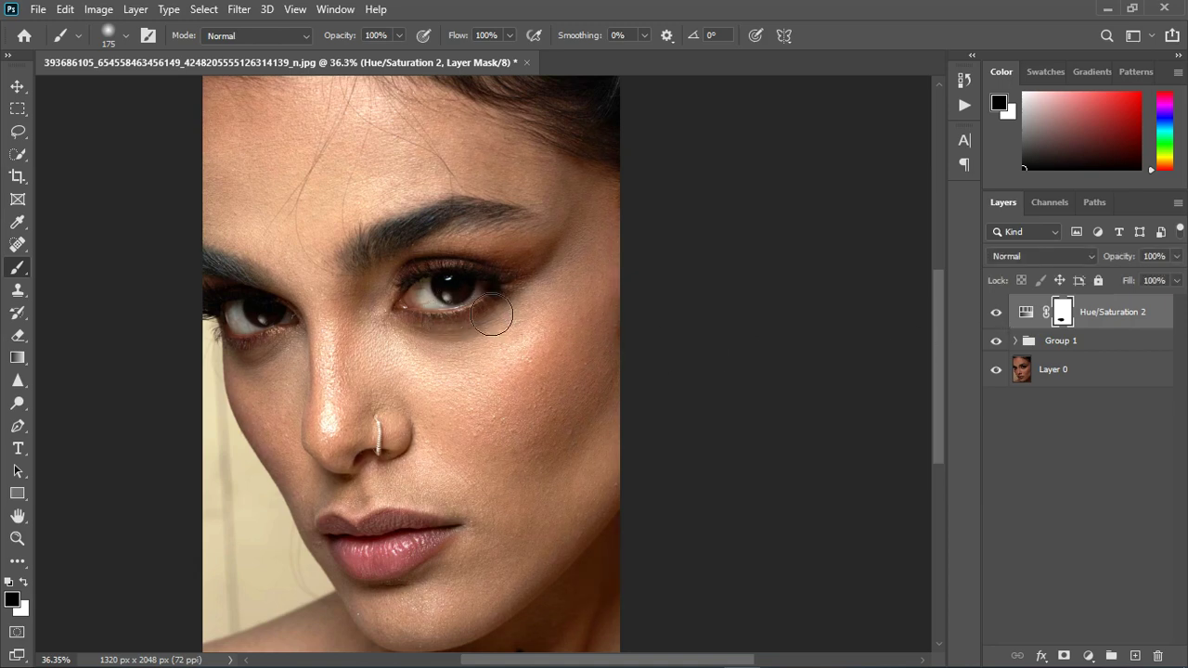
- Mask both eyes' lower lash areas out of Hue/Saturation 2 with black, and compare the layer on and off
mouse_move(492, 316)
left_mouse_down()
mouse_move(431, 320)
mouse_move(498, 318)
left_mouse_up()
mouse_move(238, 345)
left_mouse_down()
mouse_move(279, 341)
mouse_move(230, 353)
mouse_move(285, 338)
mouse_move(230, 363)
left_mouse_up()
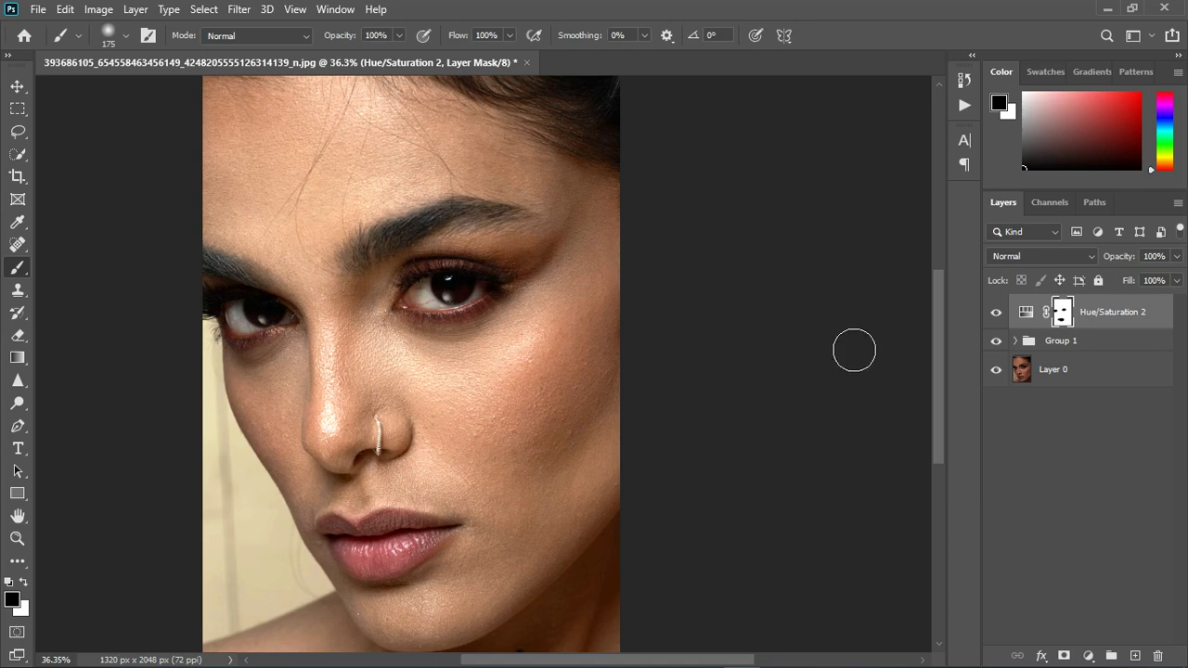
left_click(999, 315)
left_click(998, 316)
left_click(999, 316)
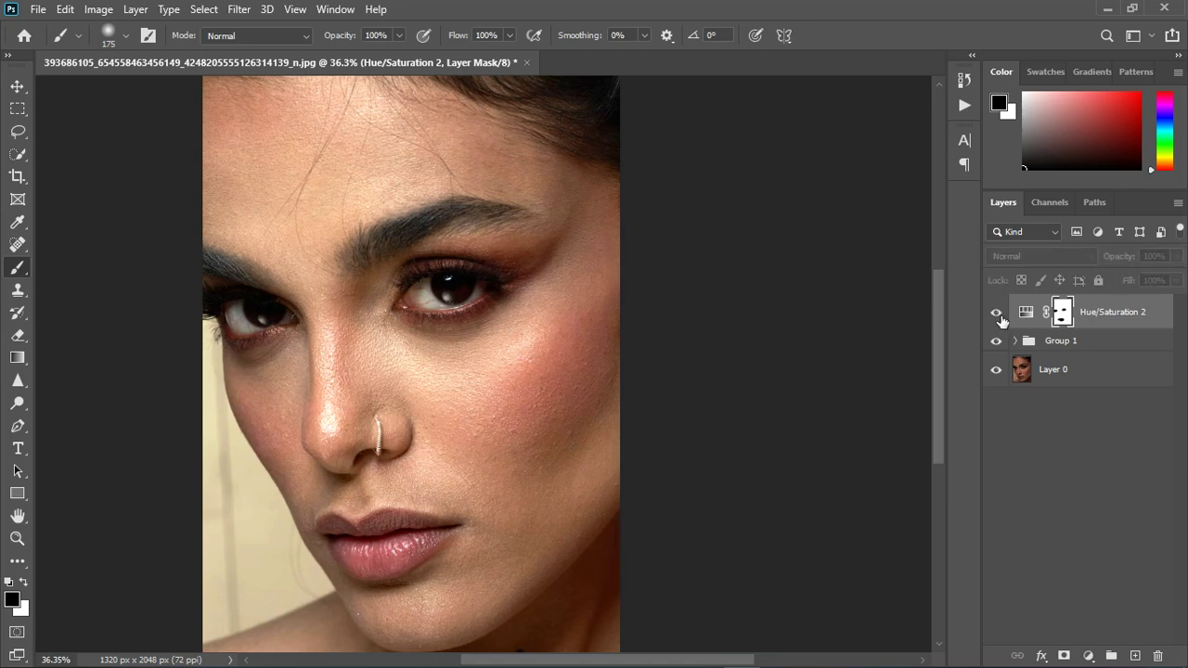
left_click(999, 316)
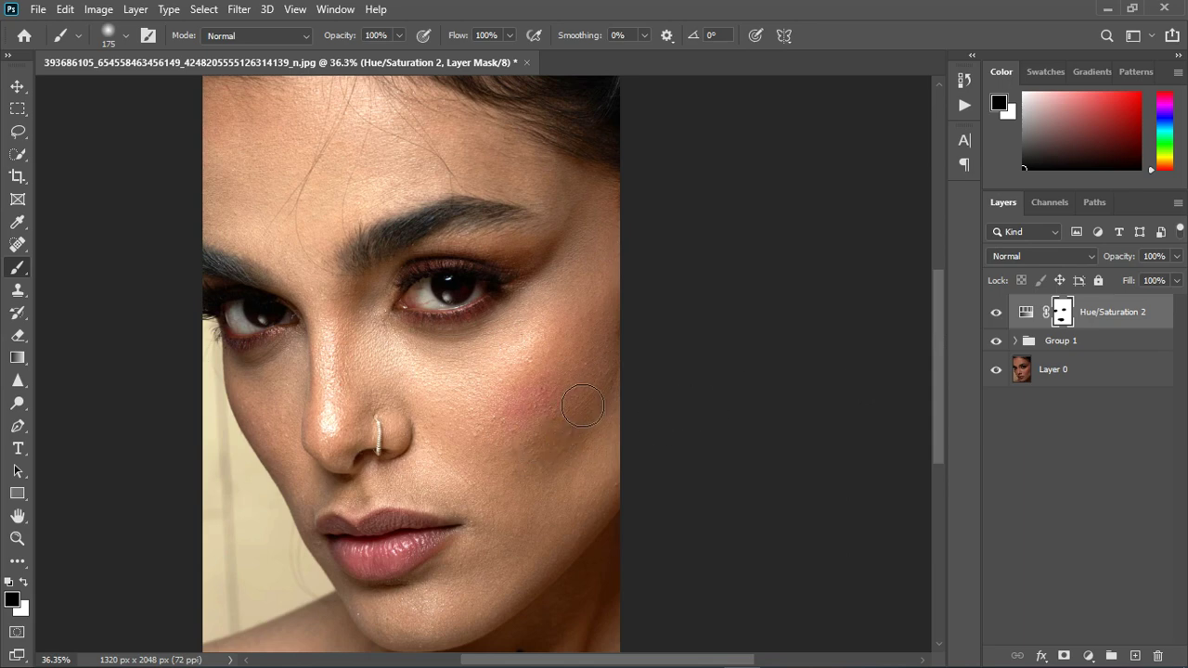
- Paint black over both cheeks on the Hue/Saturation 2 mask to bring back the blush, comparing before and after
mouse_move(581, 406)
left_mouse_down()
mouse_move(575, 397)
mouse_move(499, 432)
mouse_move(529, 412)
left_mouse_up()
left_click_drag(252, 432, 284, 464)
scroll(519, 446, "down", 3)
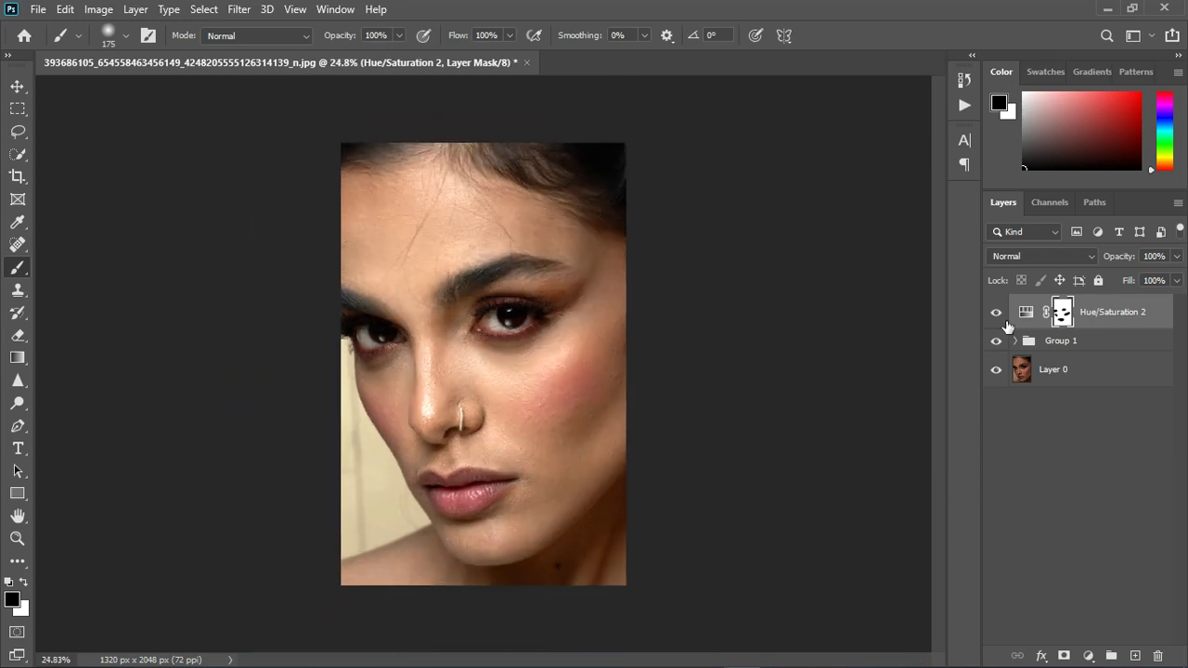
left_click(1004, 319)
left_click(1006, 321)
- Stamp all visible layers into a new merged layer at the top of the layer stack
scroll(492, 353, "up", 3)
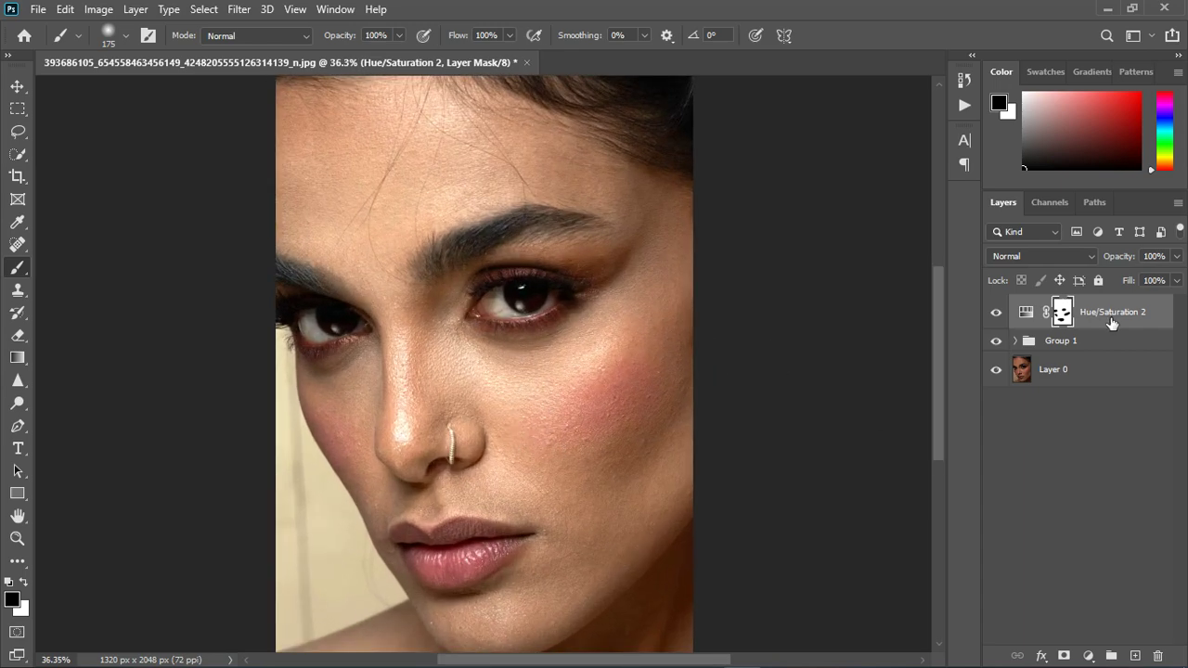
key("ctrl+shift+alt+e")
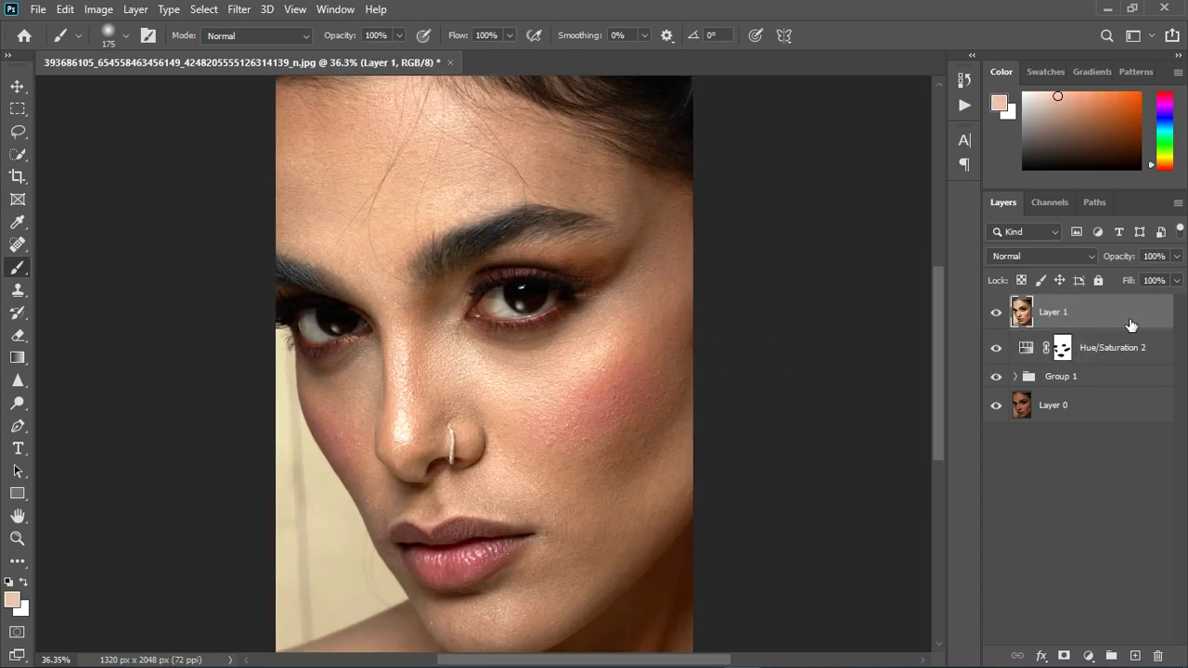
- Duplicate the merged layer twice, naming the lower copy "color" and the upper copy "texture"
key("ctrl+j")
key("ctrl+j")
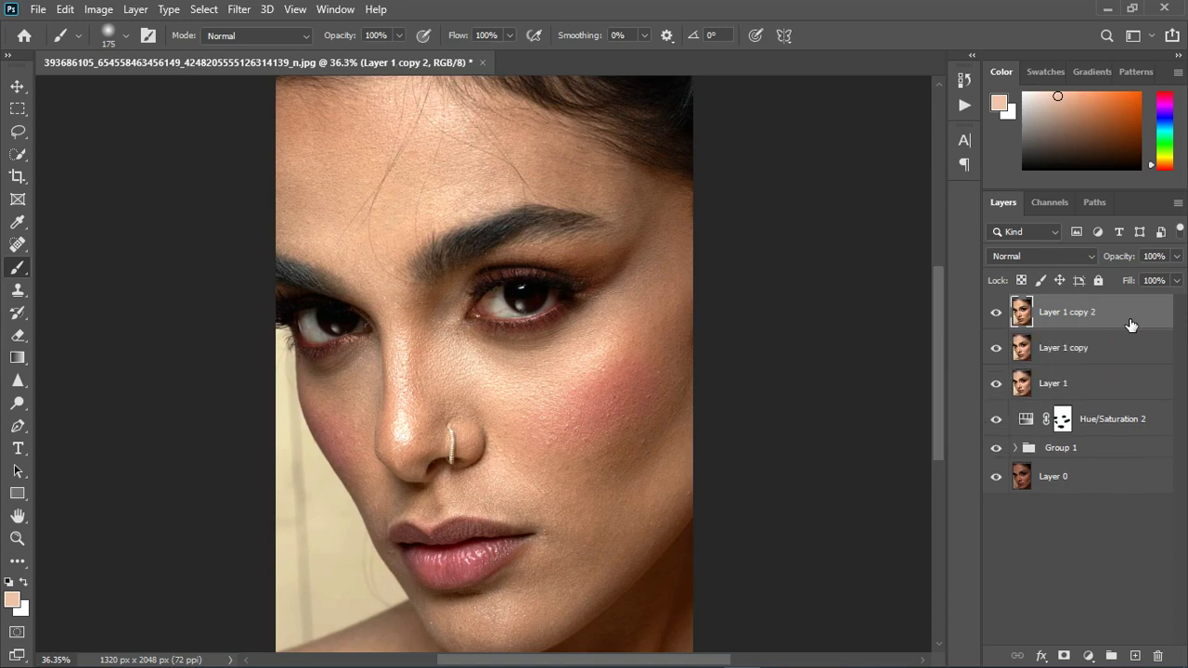
double_click(1079, 355)
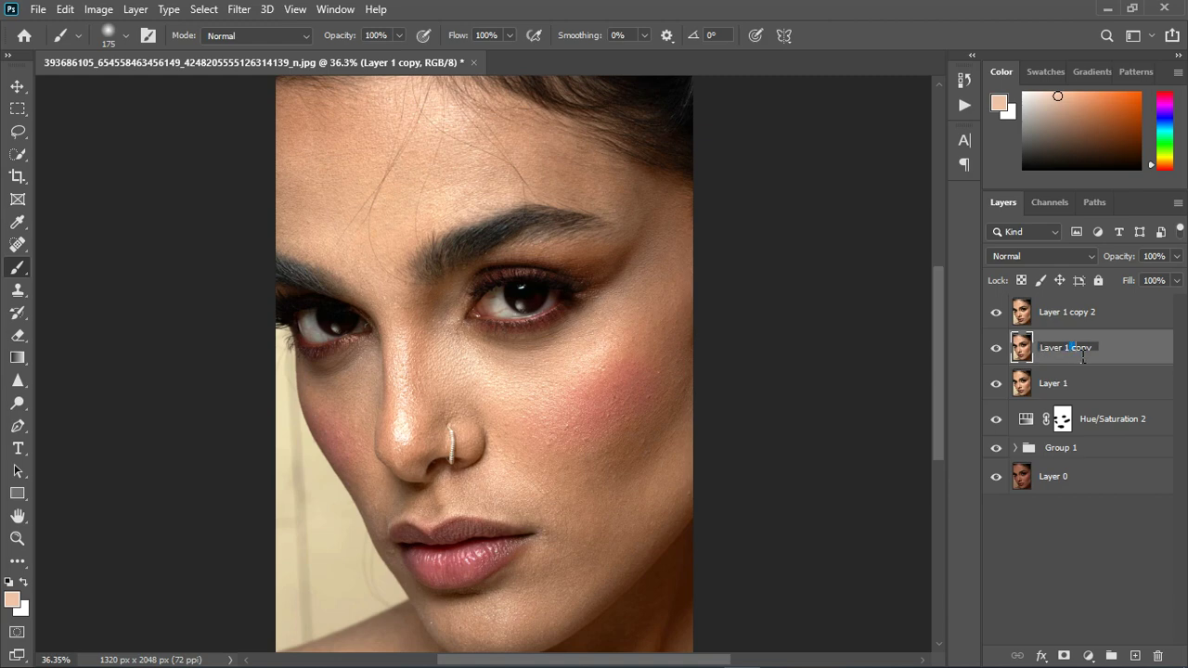
double_click(1082, 357)
key("BackSpace")
type("r")
key("Return")
double_click(1070, 314)
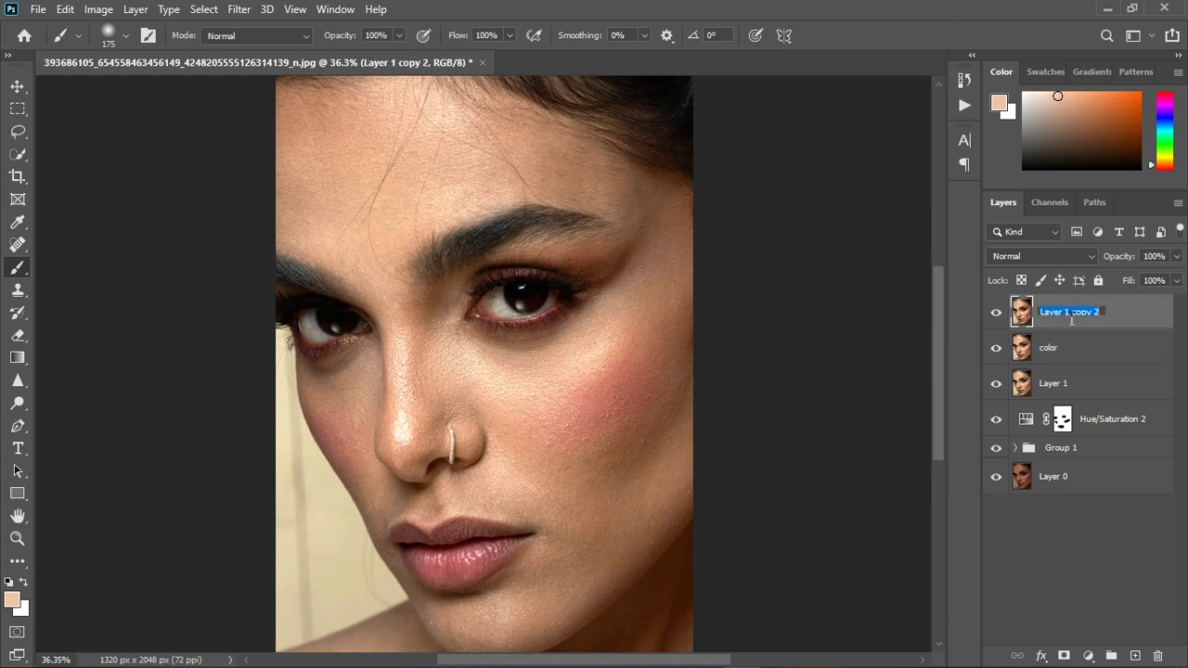
type("texture")
key("Return")
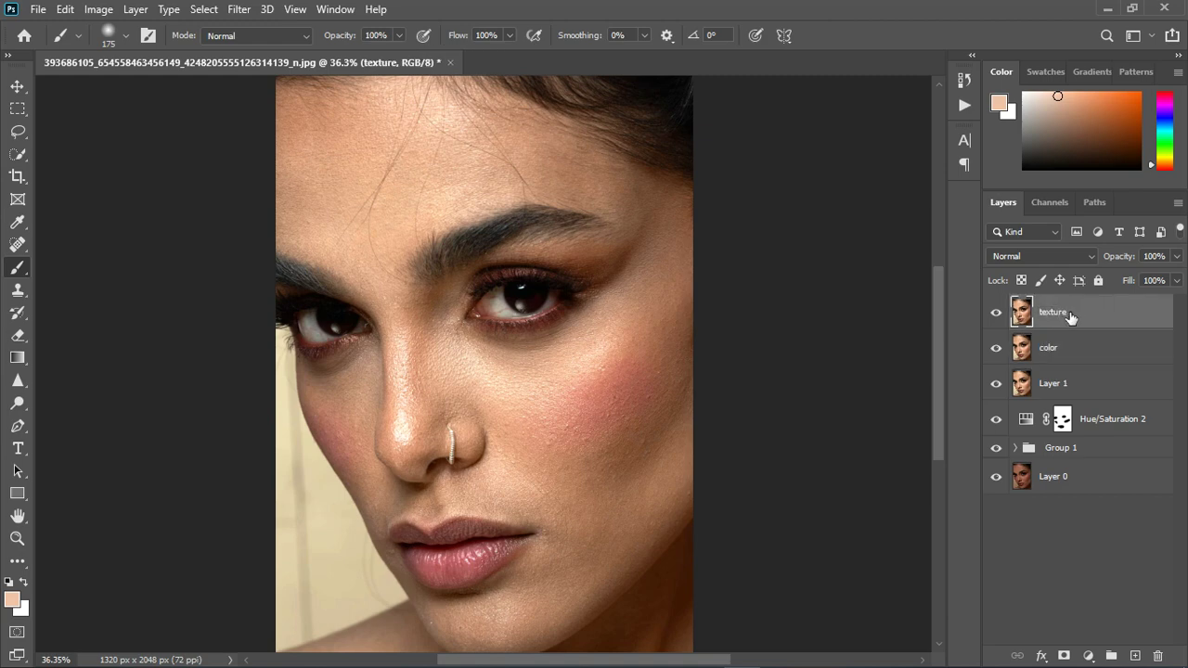
- Merge the color and texture copies back down into Layer 1
left_click(1094, 359)
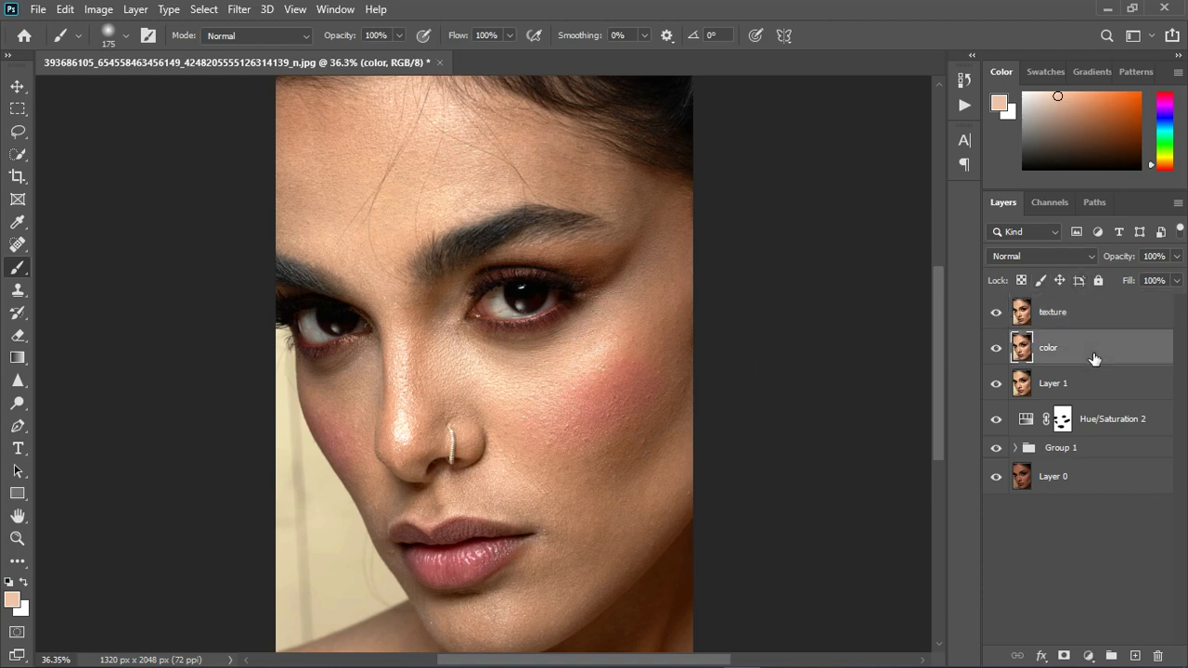
key("ctrl+e")
left_click(1105, 315)
key("ctrl+e")
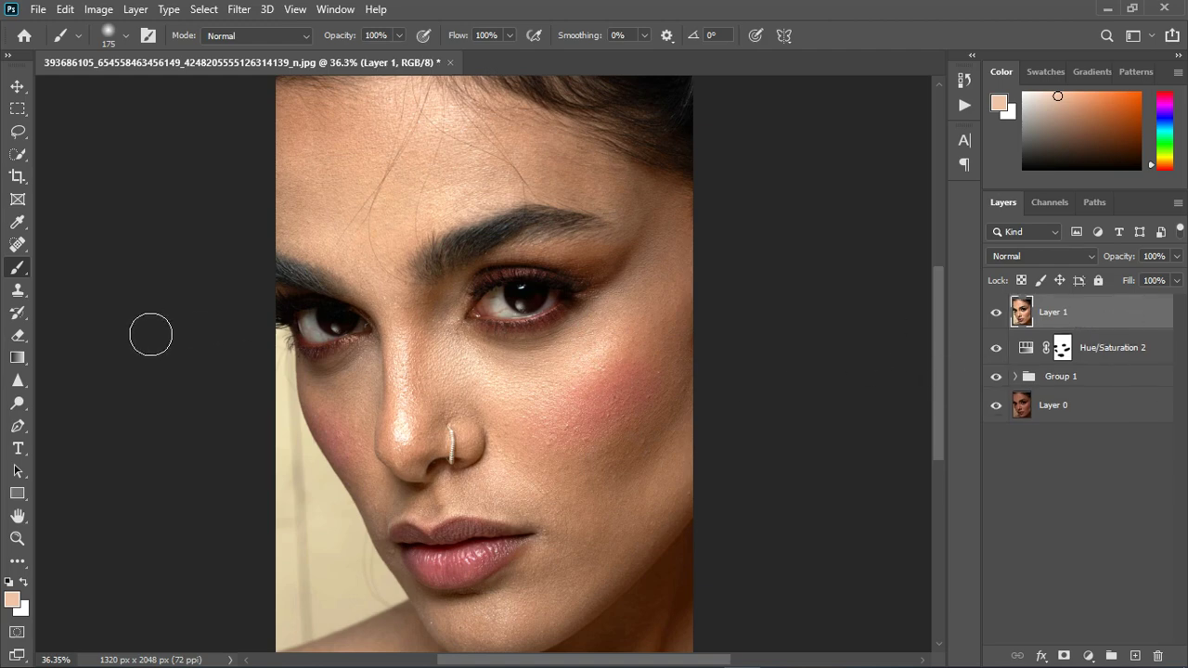
- Add a Black & White adjustment layer above Layer 1 with Reds at -69 to emphasise skin blemishes
left_click(1085, 655)
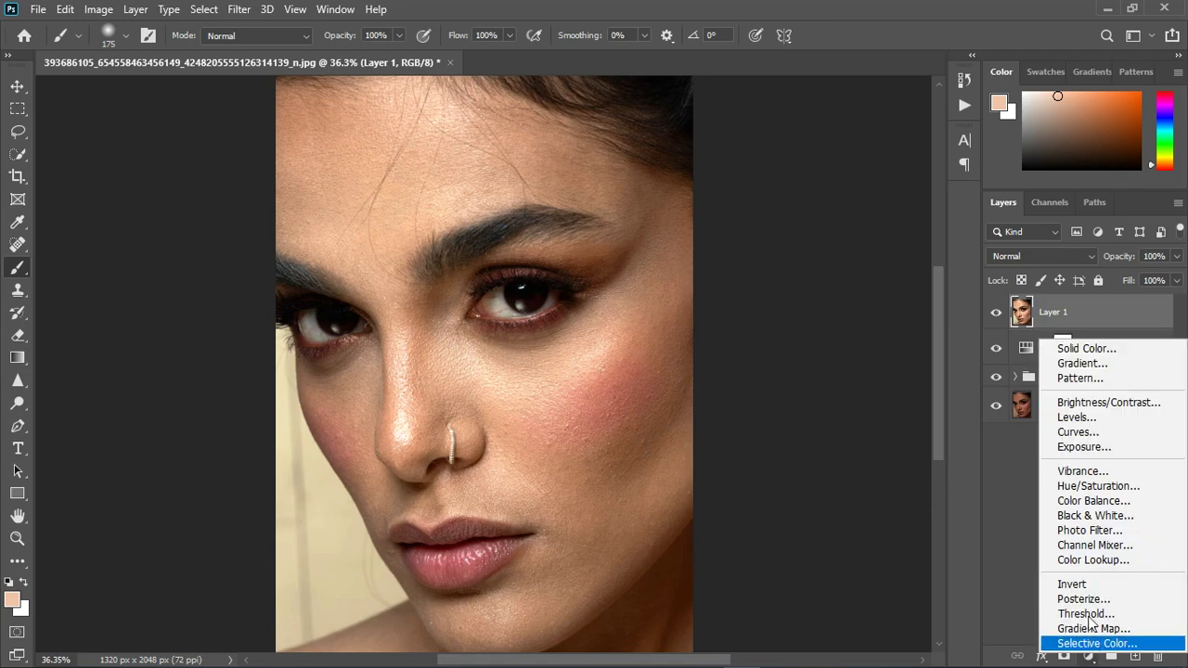
left_click(1091, 469)
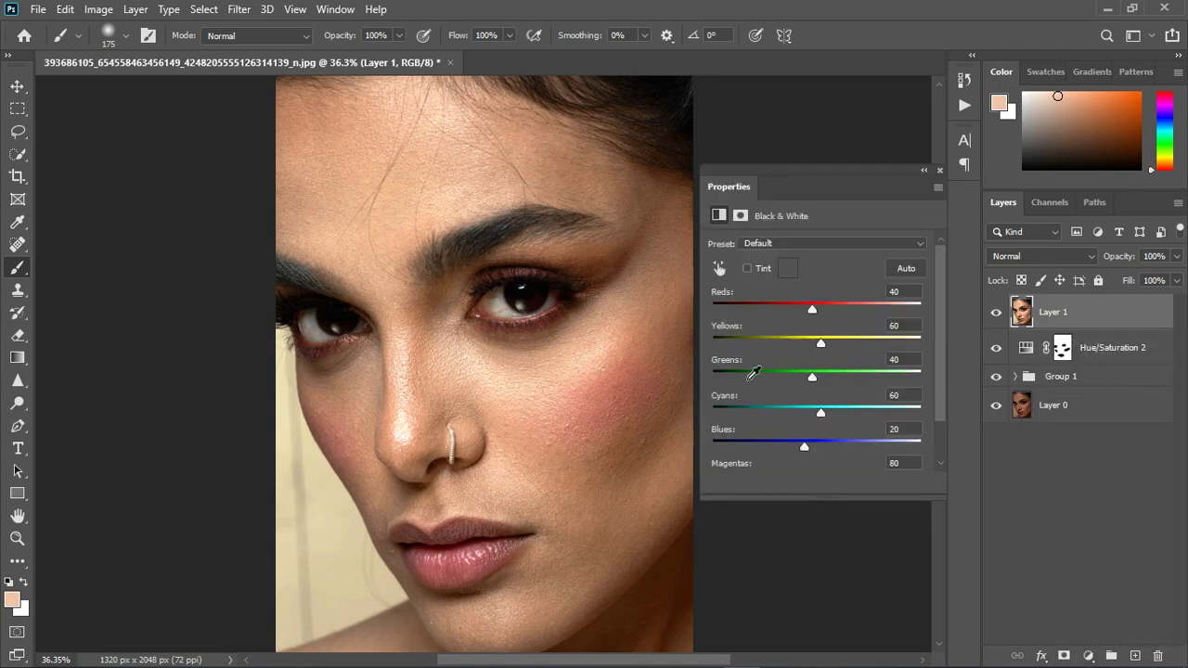
left_click_drag(816, 308, 771, 305)
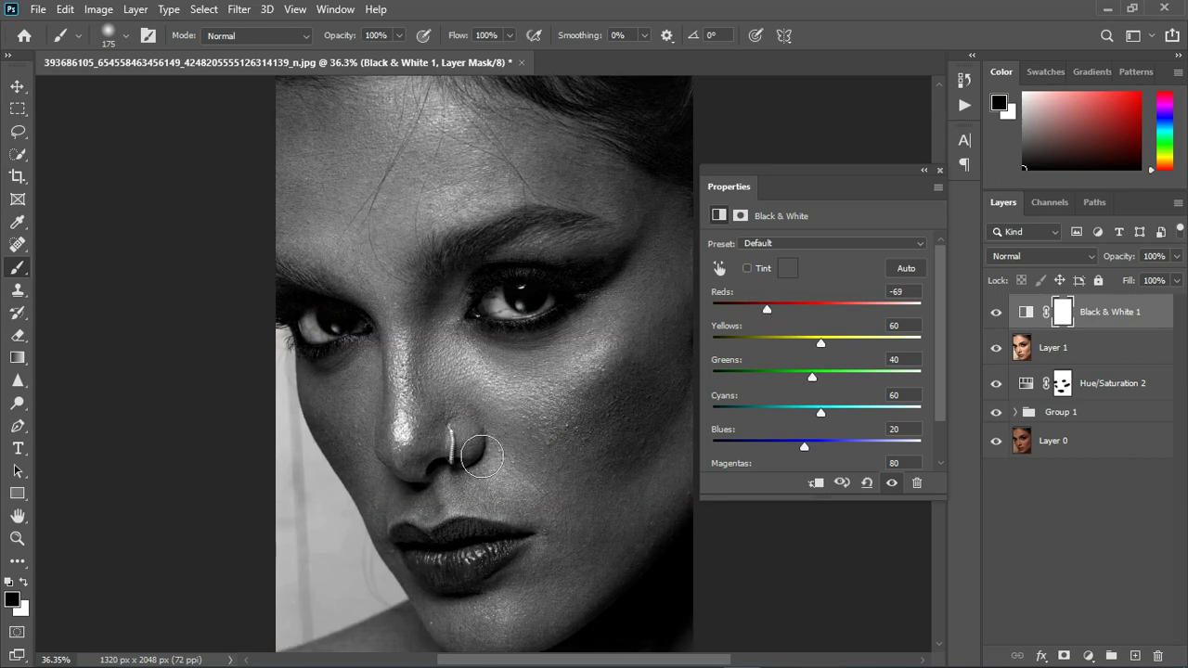
left_click(941, 169)
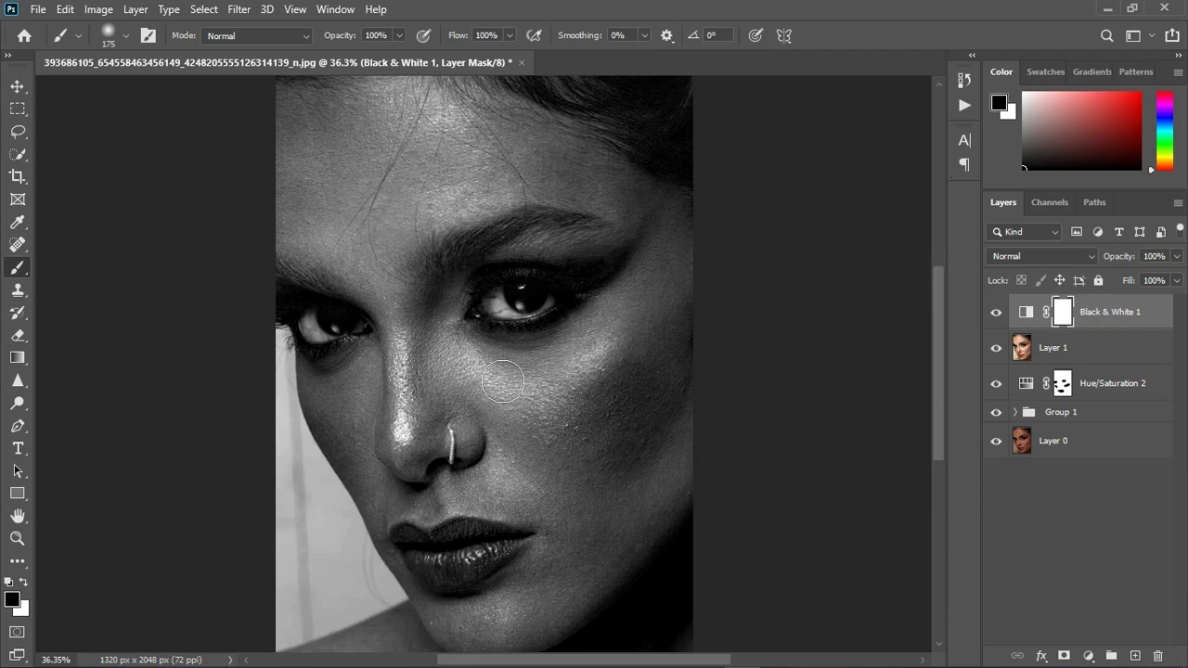
- Use the Patch tool on Layer 1 to remove the long stray hairs running down the forehead to between the eyebrows
left_click(19, 245)
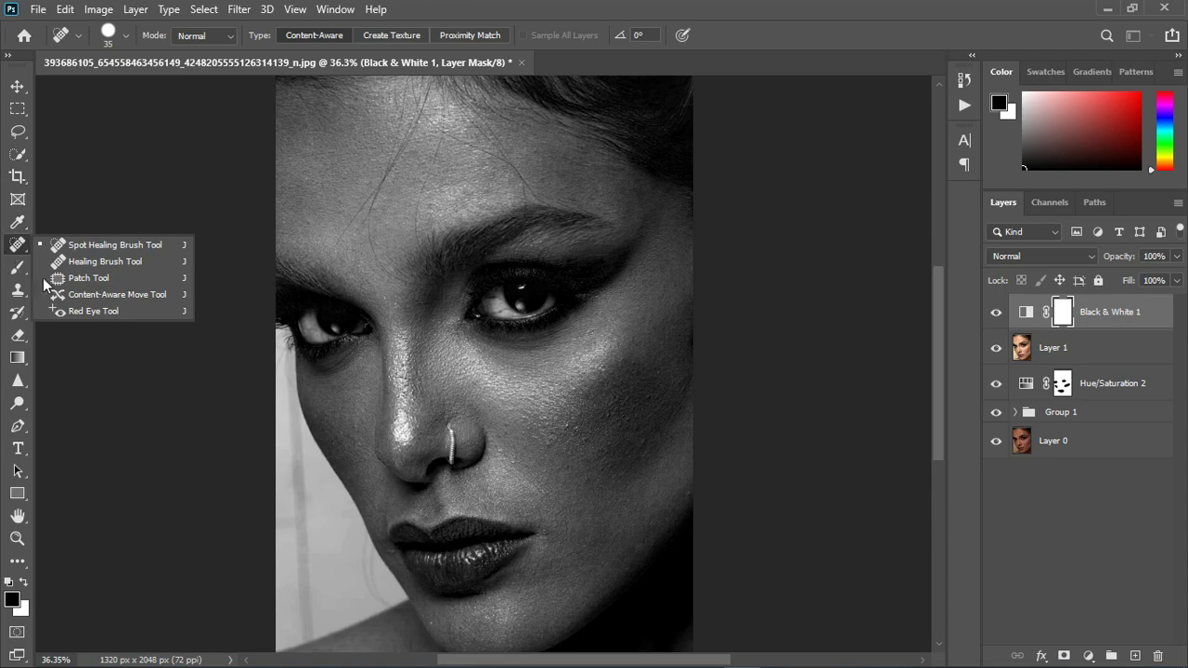
left_click(79, 278)
scroll(397, 348, "up", 3)
scroll(397, 348, "down", 4)
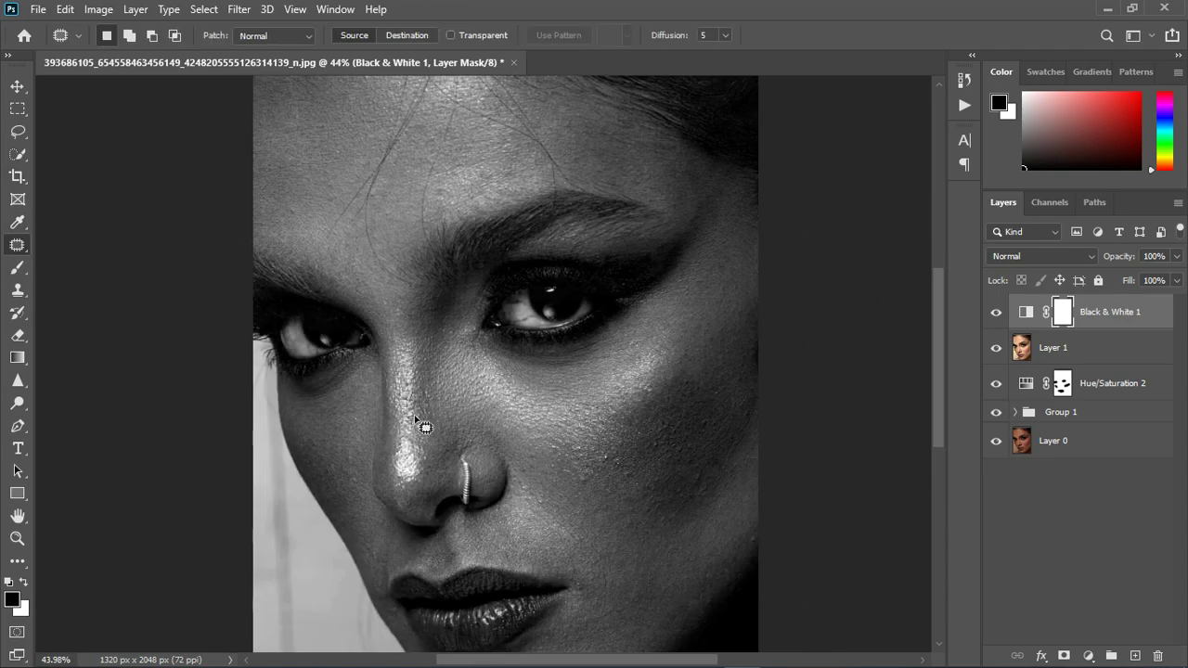
scroll(413, 190, "up", 3)
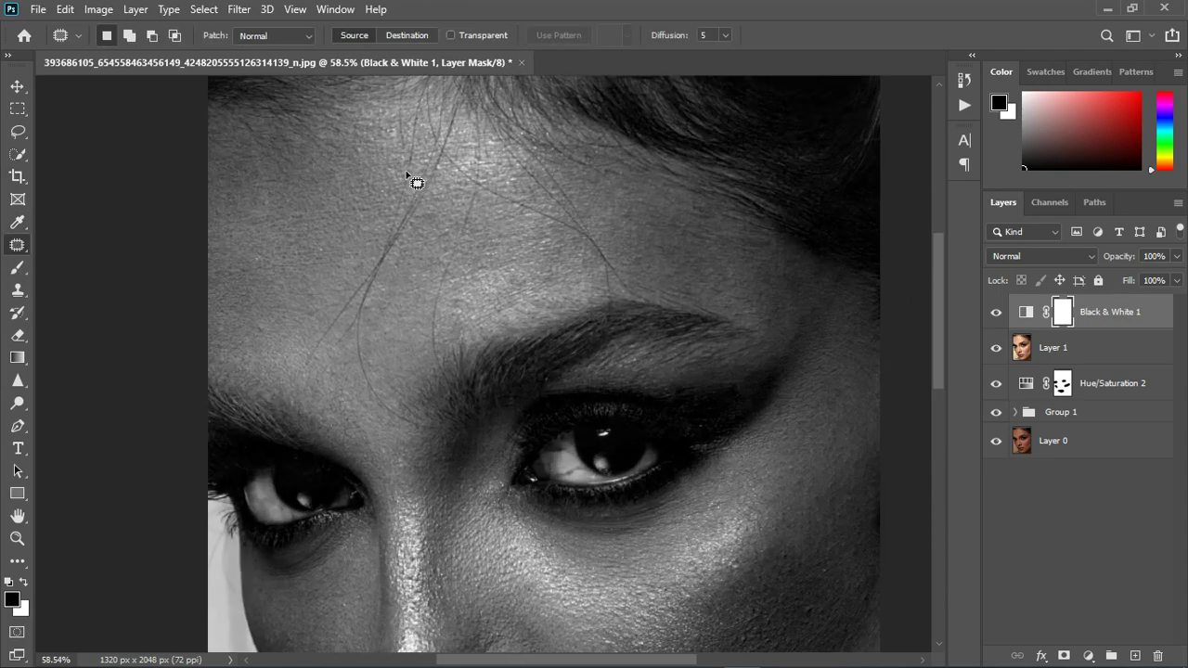
left_click(1123, 357)
scroll(418, 244, "up", 2)
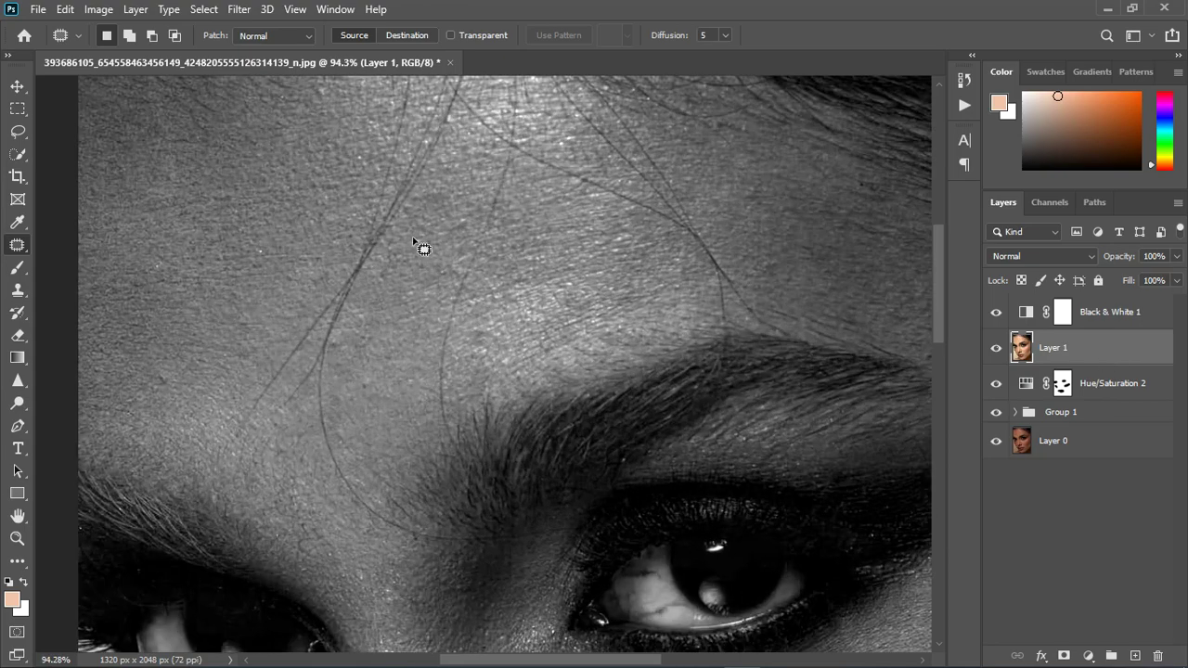
mouse_move(380, 218)
left_mouse_down()
mouse_move(268, 374)
mouse_move(276, 408)
mouse_move(343, 357)
mouse_move(382, 242)
mouse_move(278, 241)
left_mouse_up()
key("ctrl+d")
mouse_move(332, 355)
left_mouse_down()
mouse_move(327, 441)
mouse_move(372, 503)
mouse_move(398, 494)
mouse_move(366, 461)
mouse_move(333, 375)
mouse_move(353, 332)
left_mouse_up()
key("ctrl+d")
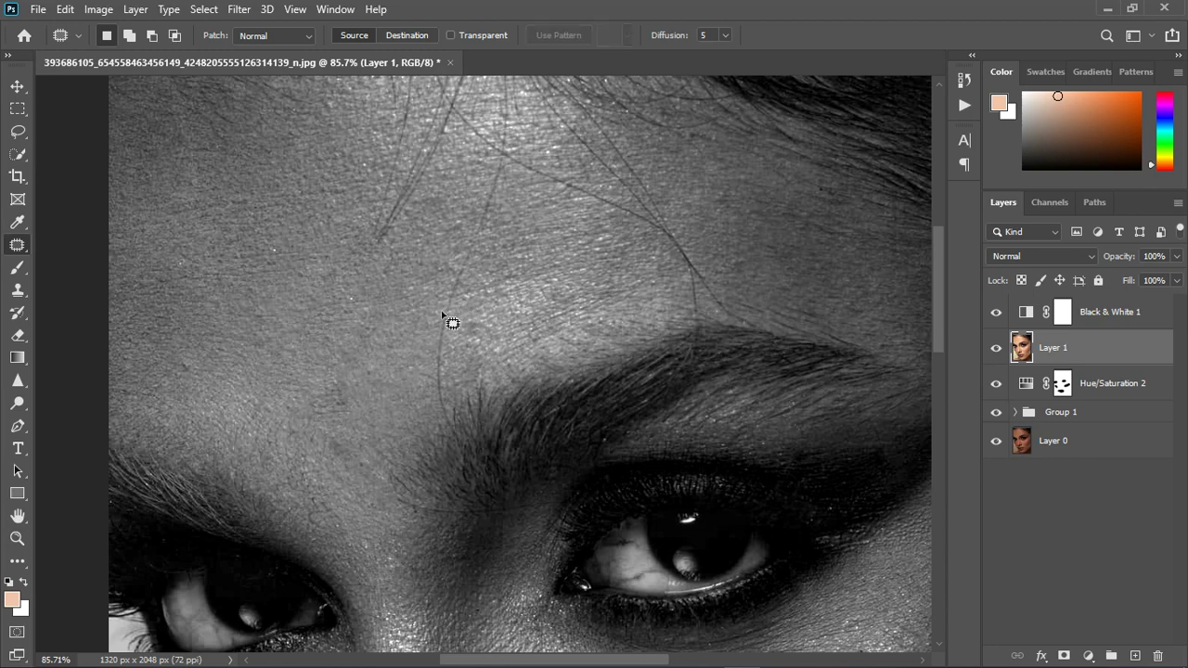
- Patch out the fine stray hair running down the forehead to the inner end of the nearer eyebrow
mouse_move(456, 270)
left_mouse_down()
mouse_move(433, 345)
mouse_move(435, 393)
mouse_move(456, 375)
mouse_move(463, 288)
mouse_move(496, 193)
mouse_move(437, 291)
left_mouse_up()
mouse_move(491, 186)
left_mouse_down()
mouse_move(426, 374)
mouse_move(461, 382)
mouse_move(497, 189)
left_mouse_up()
mouse_move(475, 278)
left_mouse_down()
mouse_move(413, 278)
mouse_move(458, 300)
left_mouse_up()
key("ctrl+d")
- Patch away the diagonal stray hairs crossing the forehead above the arch of the nearer eyebrow, using clean skin nearby
mouse_move(488, 161)
left_mouse_down()
mouse_move(642, 237)
mouse_move(674, 260)
mouse_move(693, 312)
mouse_move(698, 260)
mouse_move(624, 200)
mouse_move(490, 157)
left_mouse_up()
left_click_drag(606, 220, 550, 264)
key("ctrl+d")
mouse_move(631, 204)
left_mouse_down()
mouse_move(682, 251)
mouse_move(659, 210)
mouse_move(655, 239)
left_mouse_up()
left_click_drag(655, 238, 590, 253)
mouse_move(681, 312)
left_mouse_down()
mouse_move(689, 274)
mouse_move(735, 294)
mouse_move(686, 320)
mouse_move(664, 303)
mouse_move(694, 298)
mouse_move(631, 276)
left_mouse_up()
key("ctrl+d")
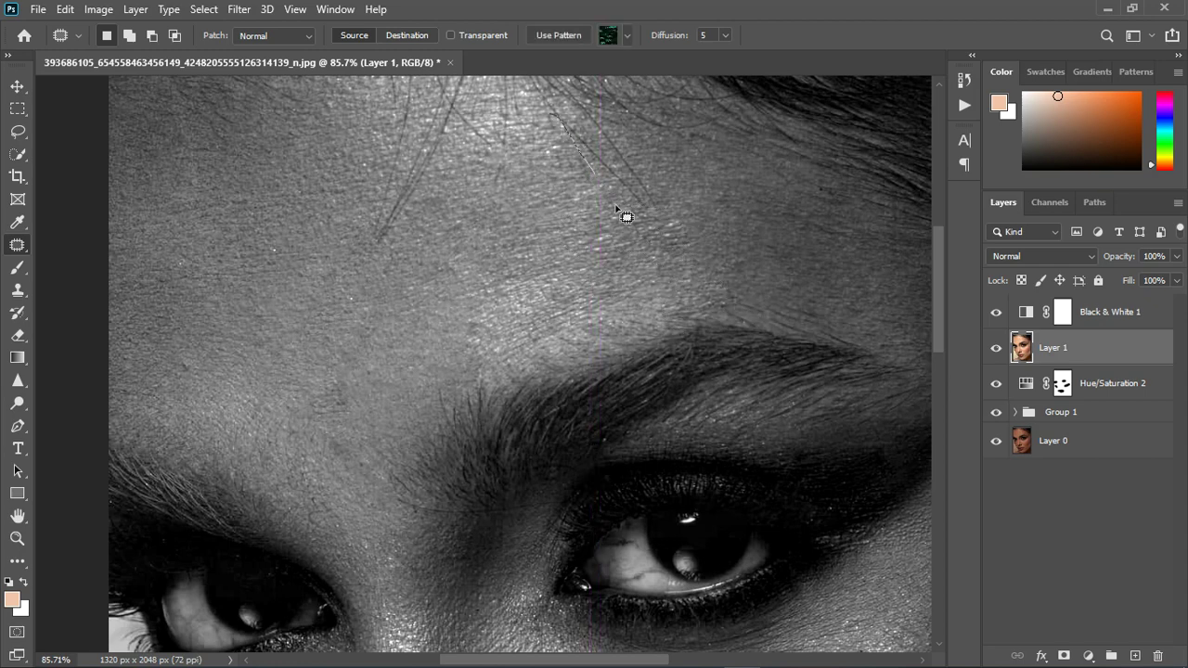
mouse_move(620, 210)
left_mouse_down()
mouse_move(639, 164)
mouse_move(557, 112)
left_mouse_up()
mouse_move(632, 204)
left_mouse_down()
mouse_move(554, 201)
mouse_move(579, 250)
left_mouse_up()
key("ctrl+d")
- Patch out the remaining hair strands on the upper middle of the forehead with adjacent clean skin
mouse_move(397, 117)
left_mouse_down()
mouse_move(380, 213)
mouse_move(443, 215)
mouse_move(454, 127)
mouse_move(389, 119)
left_mouse_up()
left_click_drag(438, 197, 356, 181)
key("ctrl+d")
mouse_move(425, 195)
left_mouse_down()
mouse_move(349, 232)
mouse_move(355, 253)
mouse_move(521, 239)
mouse_move(425, 196)
left_mouse_up()
left_click_drag(408, 221, 451, 340)
key("ctrl+d")
- Patch the loose hair ends hanging below the central hairline with clean forehead skin
scroll(474, 320, "down", 2)
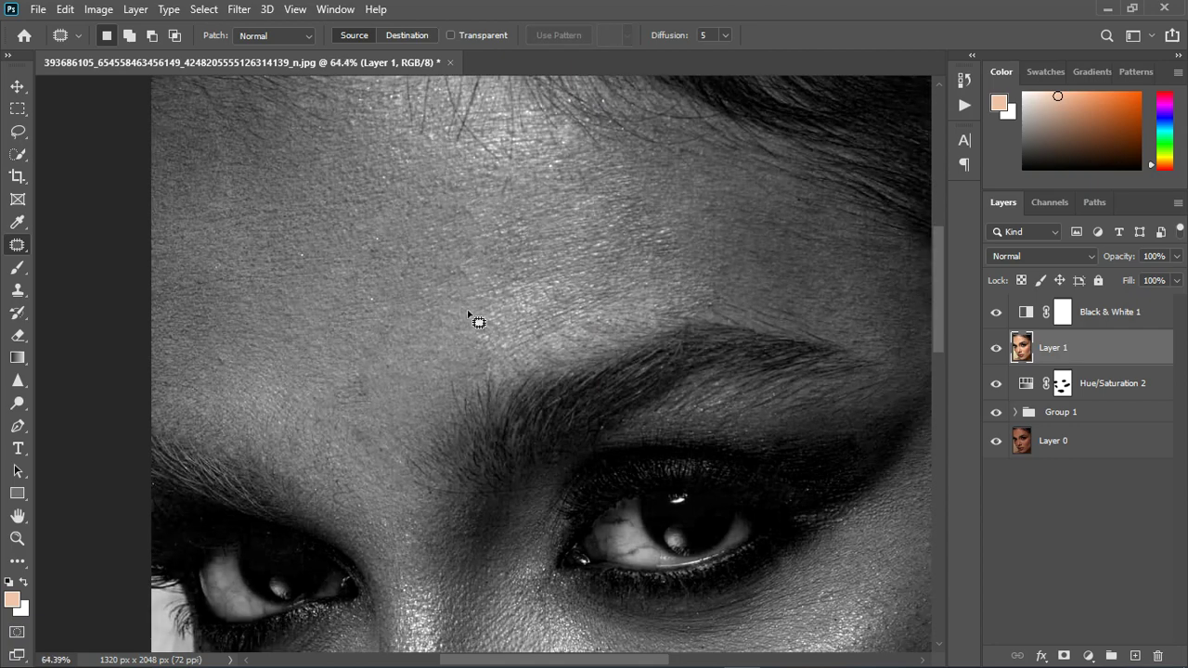
scroll(474, 320, "down", 2)
scroll(493, 232, "up", 4)
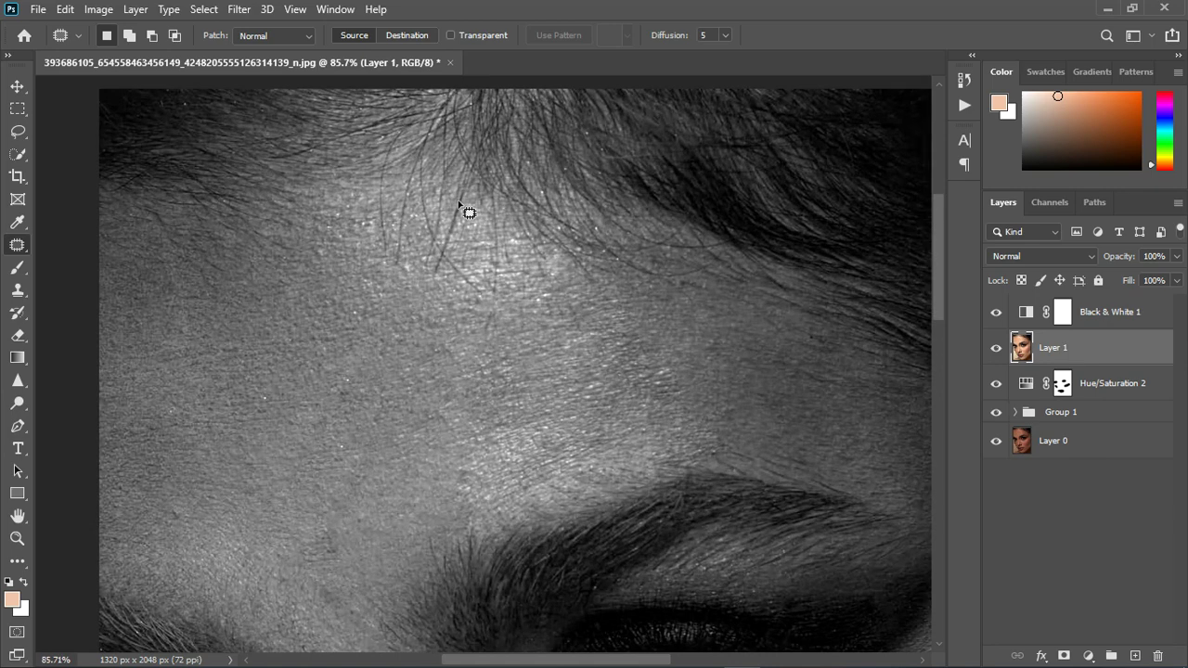
mouse_move(459, 201)
left_mouse_down()
mouse_move(431, 262)
mouse_move(460, 260)
mouse_move(461, 201)
left_mouse_up()
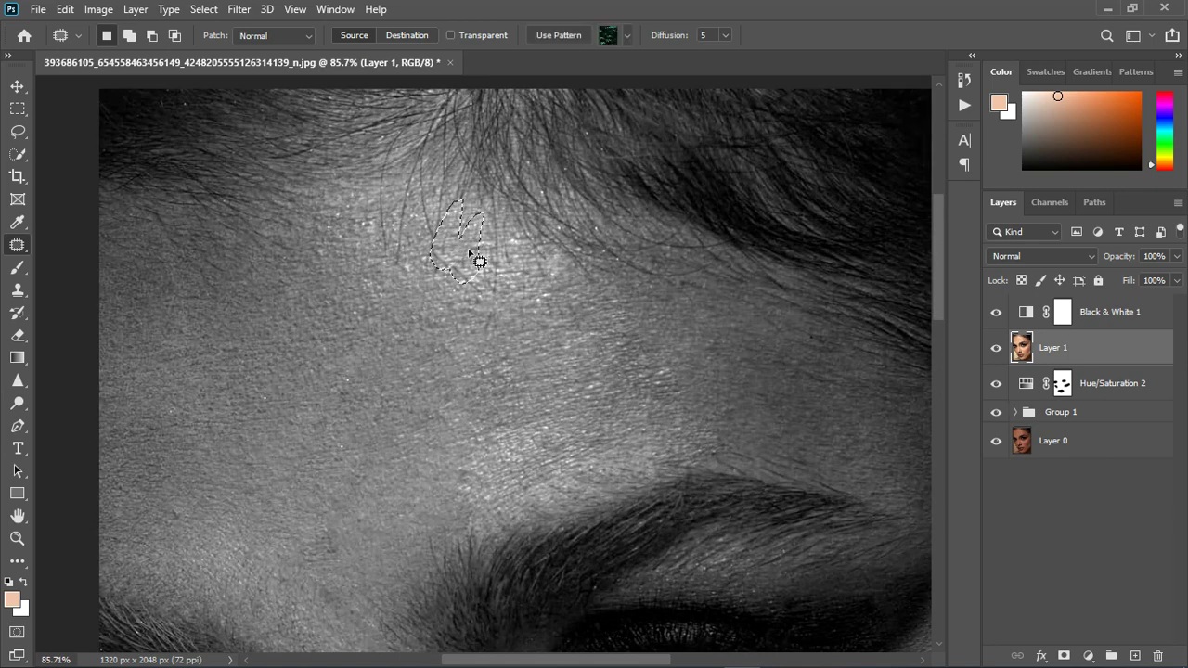
left_click_drag(471, 255, 473, 297)
key("ctrl+d")
mouse_move(446, 249)
left_mouse_down()
mouse_move(483, 283)
mouse_move(446, 250)
mouse_move(448, 337)
mouse_move(414, 374)
left_mouse_up()
key("ctrl+d")
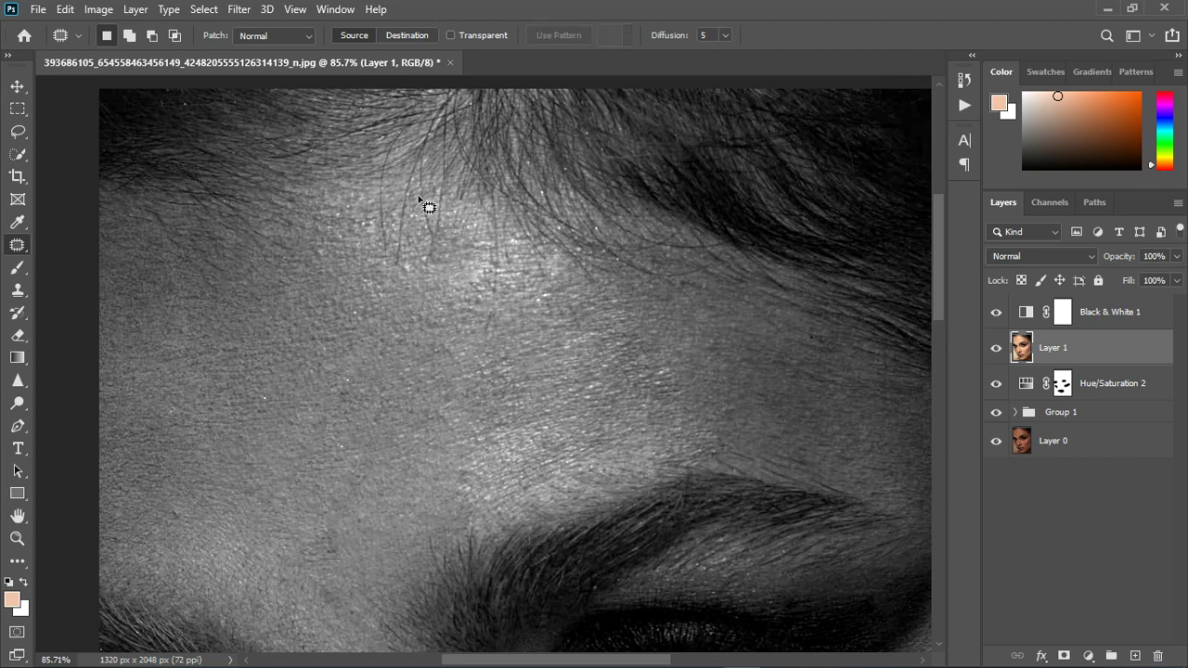
- Patch out the remaining hair strands beside the forehead highlight with clean skin from the lower forehead
mouse_move(419, 199)
left_mouse_down()
mouse_move(472, 244)
mouse_move(419, 198)
mouse_move(440, 247)
mouse_move(392, 284)
mouse_move(419, 332)
mouse_move(413, 380)
left_mouse_up()
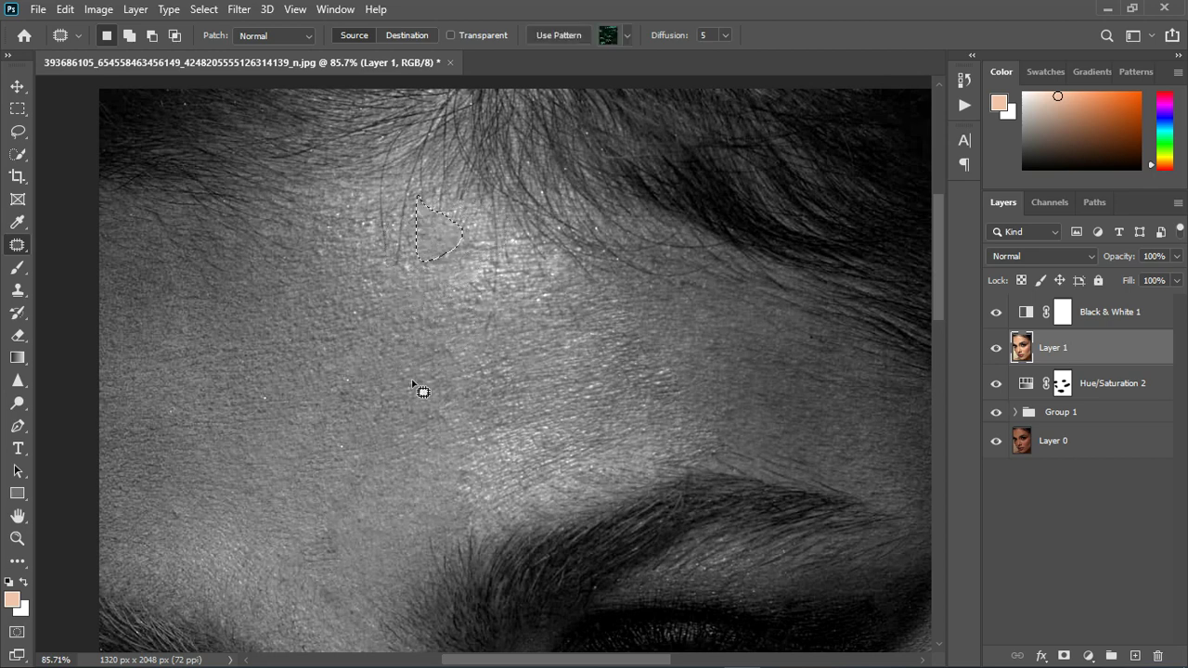
key("ctrl+d")
mouse_move(403, 207)
left_mouse_down()
mouse_move(379, 251)
mouse_move(401, 206)
mouse_move(353, 257)
mouse_move(362, 317)
left_mouse_up()
key("ctrl+d")
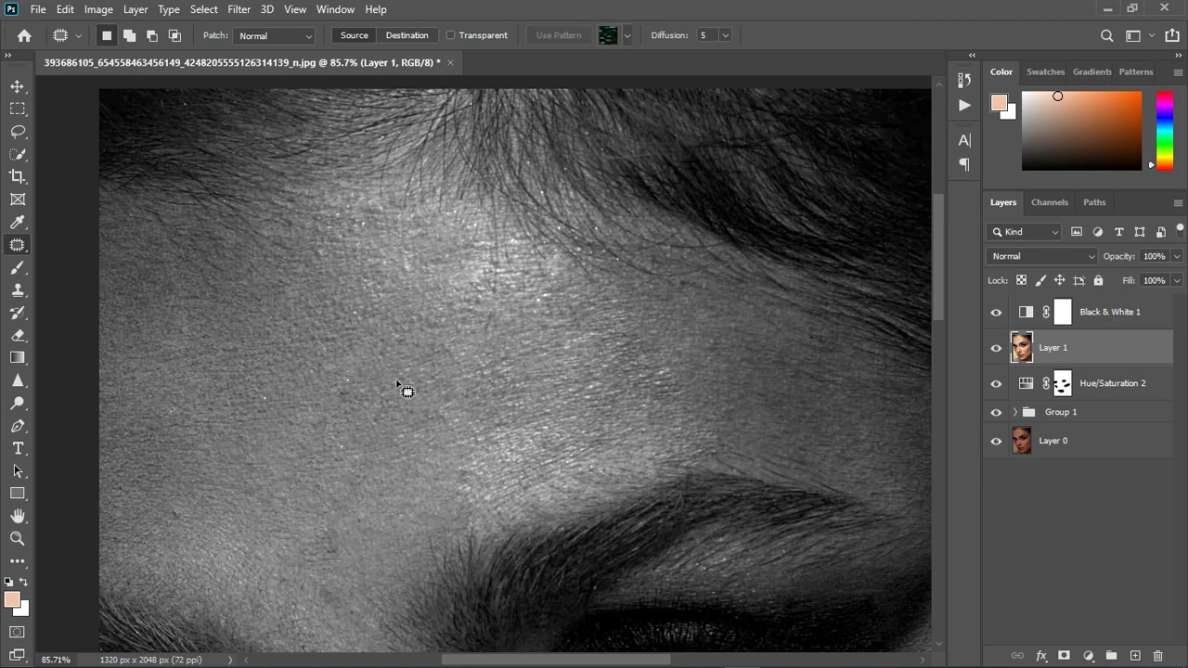
- Patch the bumps and rough skin on the nearer cheek, around the edge of the blush, with smoother skin nearby
scroll(405, 389, "down", 5)
scroll(451, 384, "down", 3)
scroll(544, 466, "up", 5)
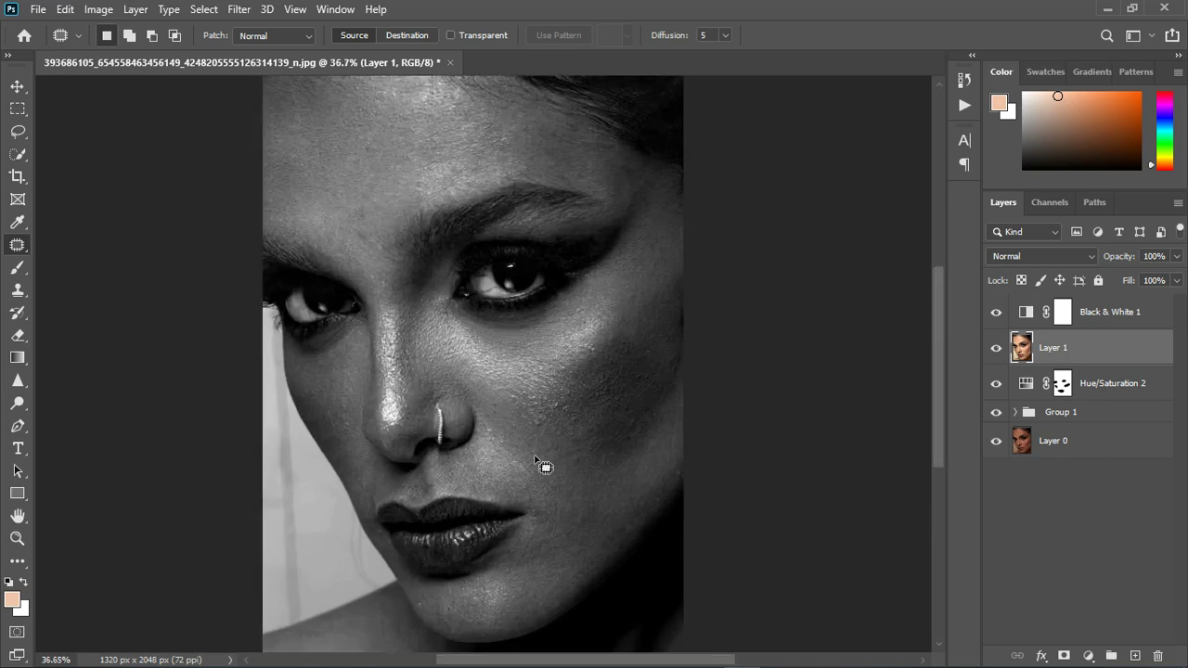
mouse_move(565, 361)
left_mouse_down()
mouse_move(530, 418)
mouse_move(572, 387)
mouse_move(608, 446)
left_mouse_up()
key("ctrl+d")
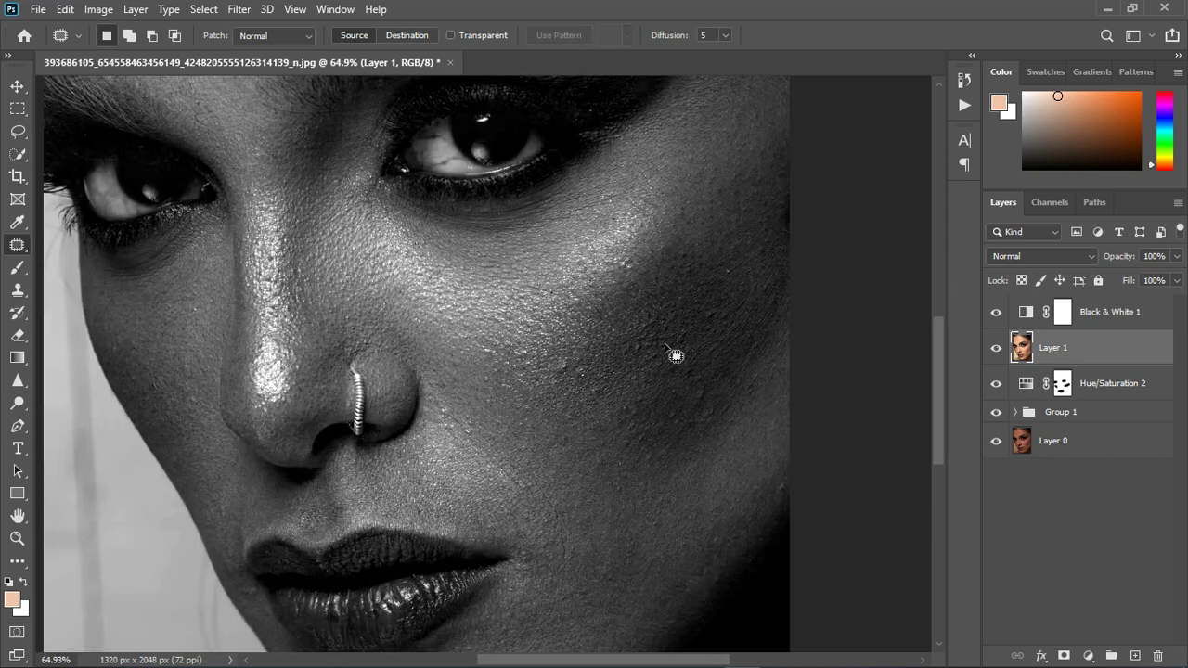
left_click_drag(572, 369, 573, 337)
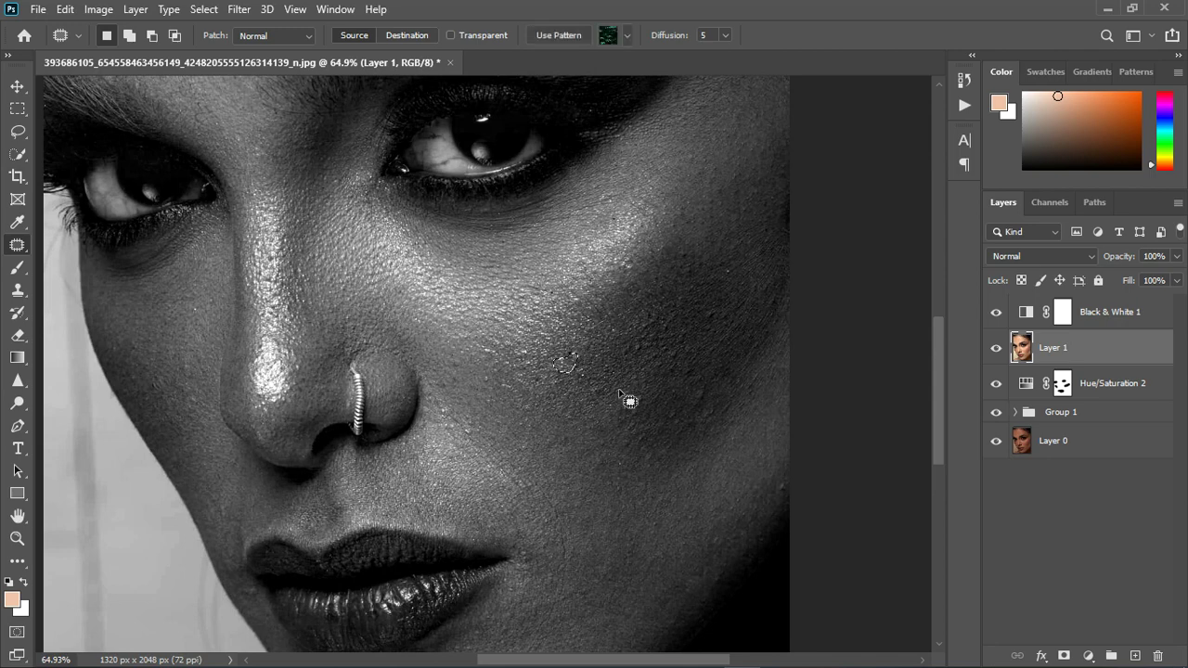
mouse_move(631, 400)
left_mouse_down()
mouse_move(588, 388)
mouse_move(610, 397)
mouse_move(603, 382)
mouse_move(558, 369)
mouse_move(580, 367)
mouse_move(588, 344)
mouse_move(565, 320)
left_mouse_up()
key("ctrl+d")
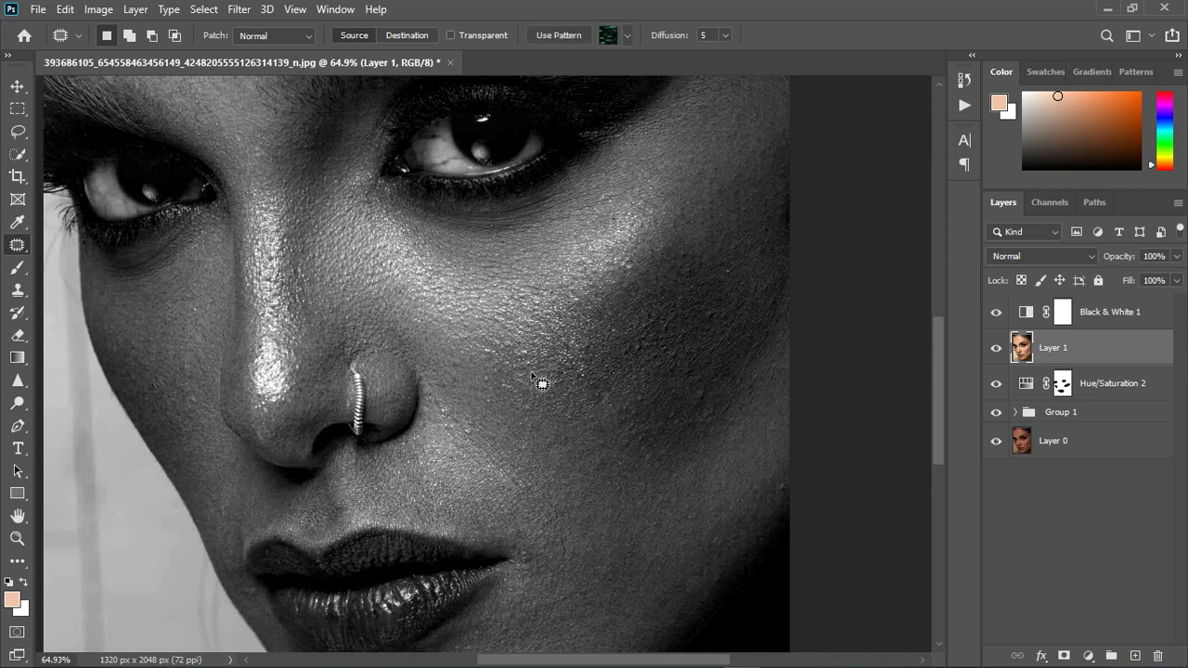
key("ctrl+d")
mouse_move(598, 372)
left_mouse_down()
mouse_move(599, 344)
mouse_move(618, 366)
left_mouse_up()
scroll(559, 397, "down", 4)
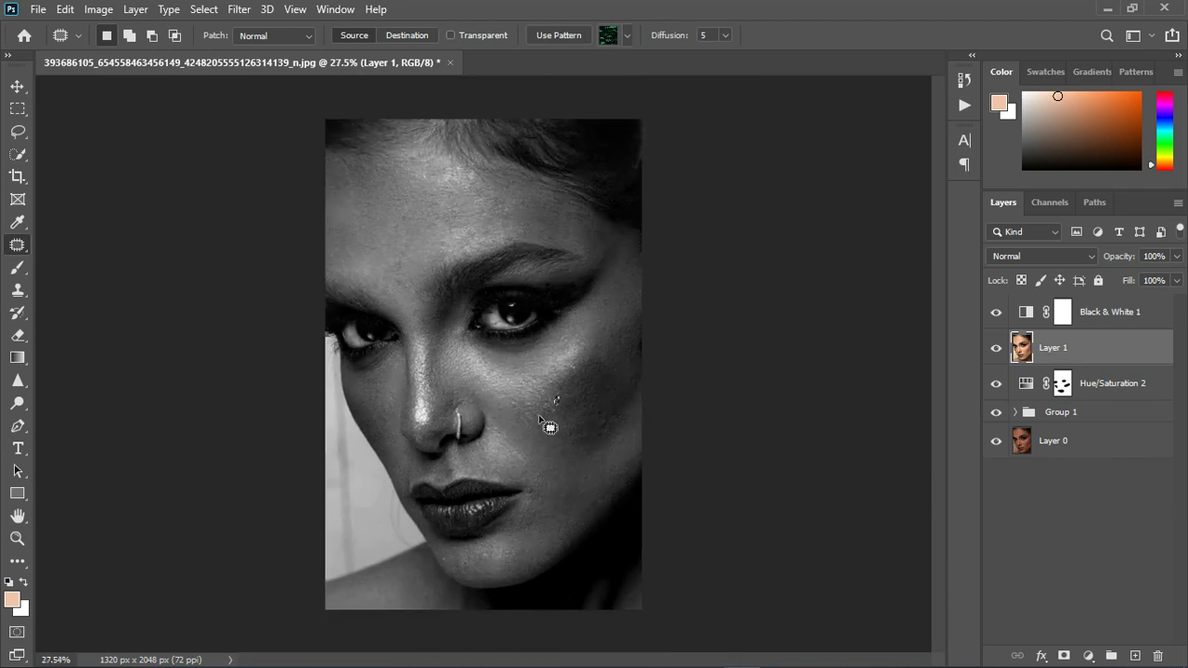
key("ctrl+d")
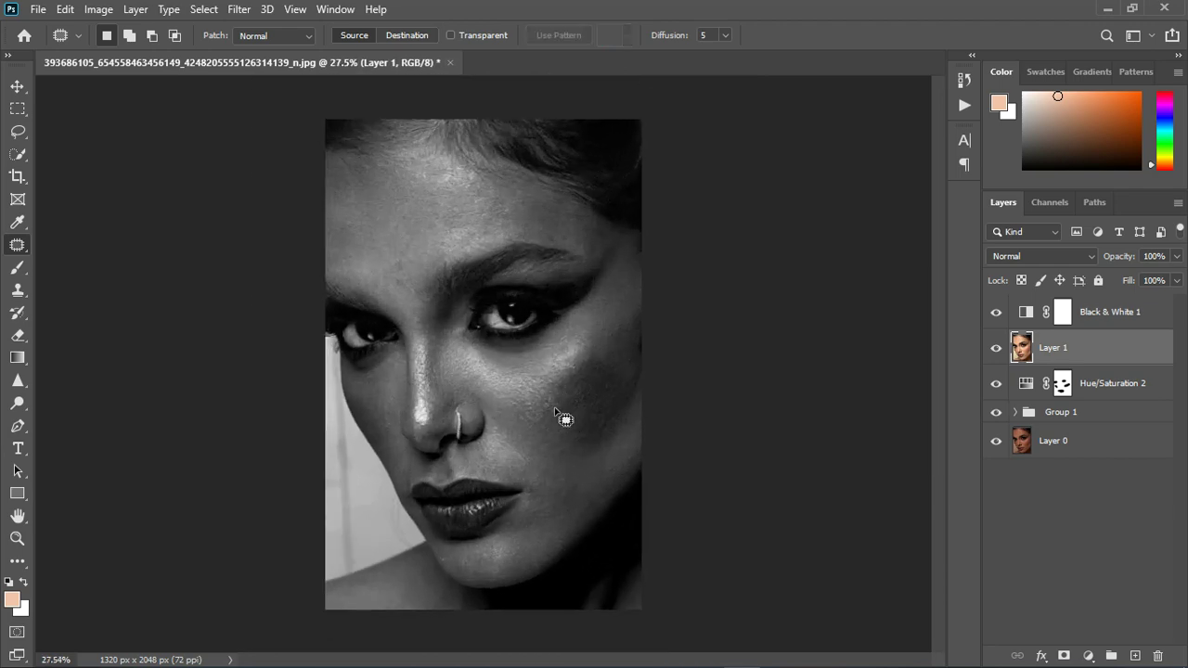
- Hide the Black & White 1 helper layer and delete it together with its mask
scroll(557, 438, "up", 2)
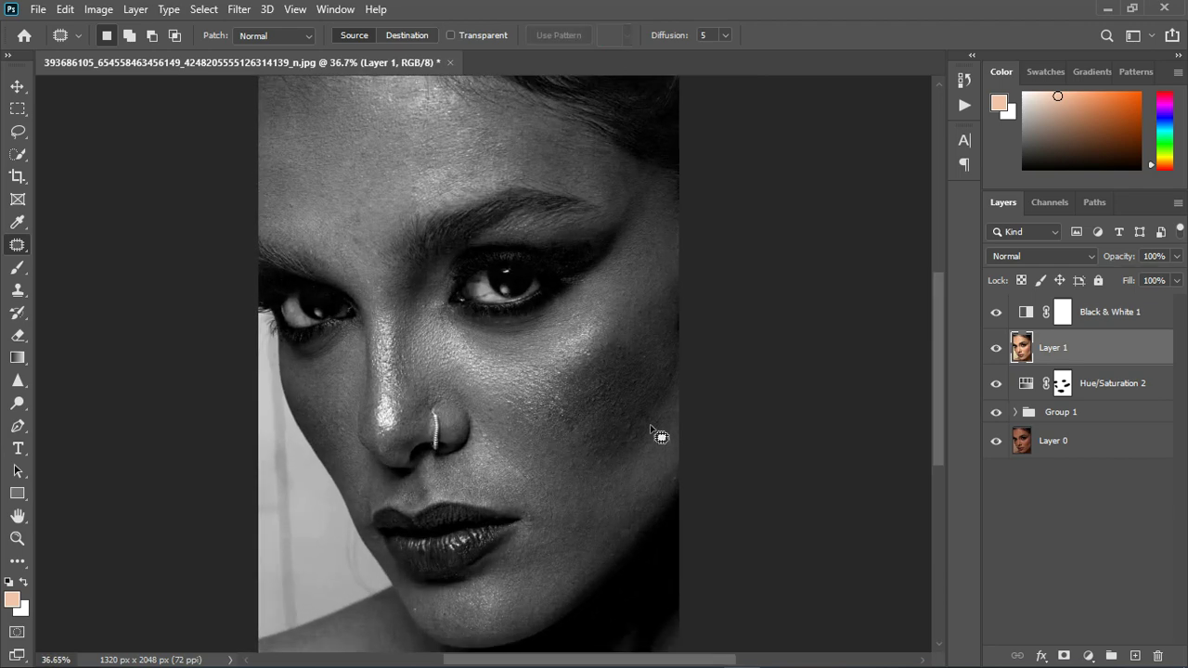
left_click(996, 313)
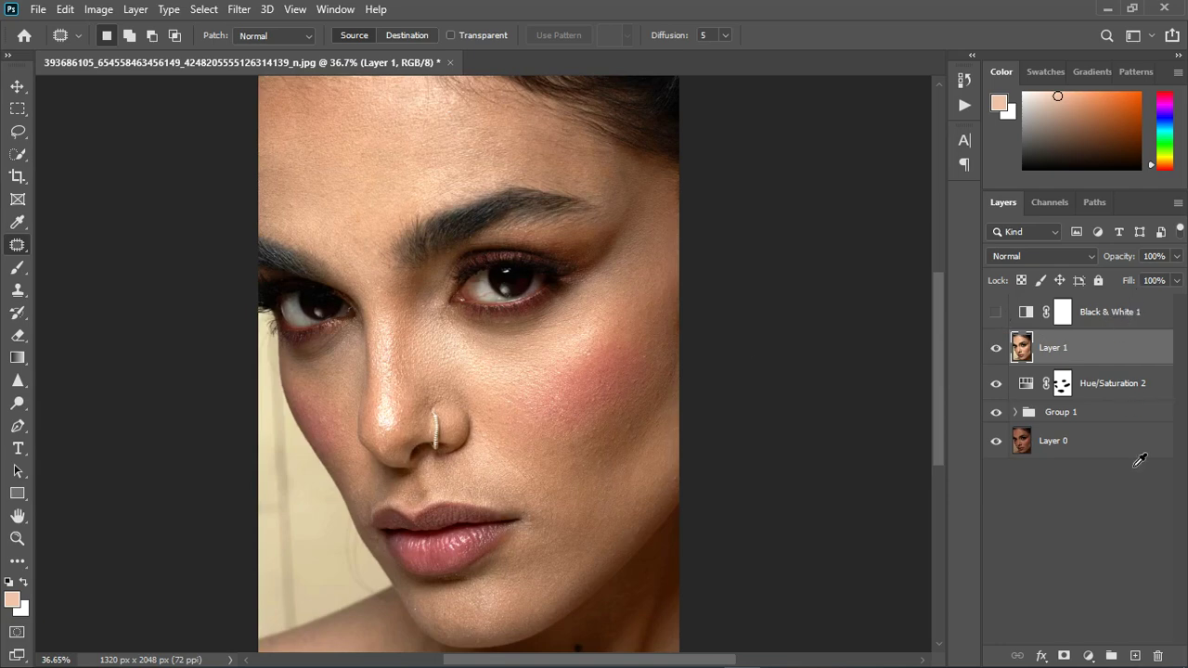
key("alt+bracketright")
left_click(1158, 655)
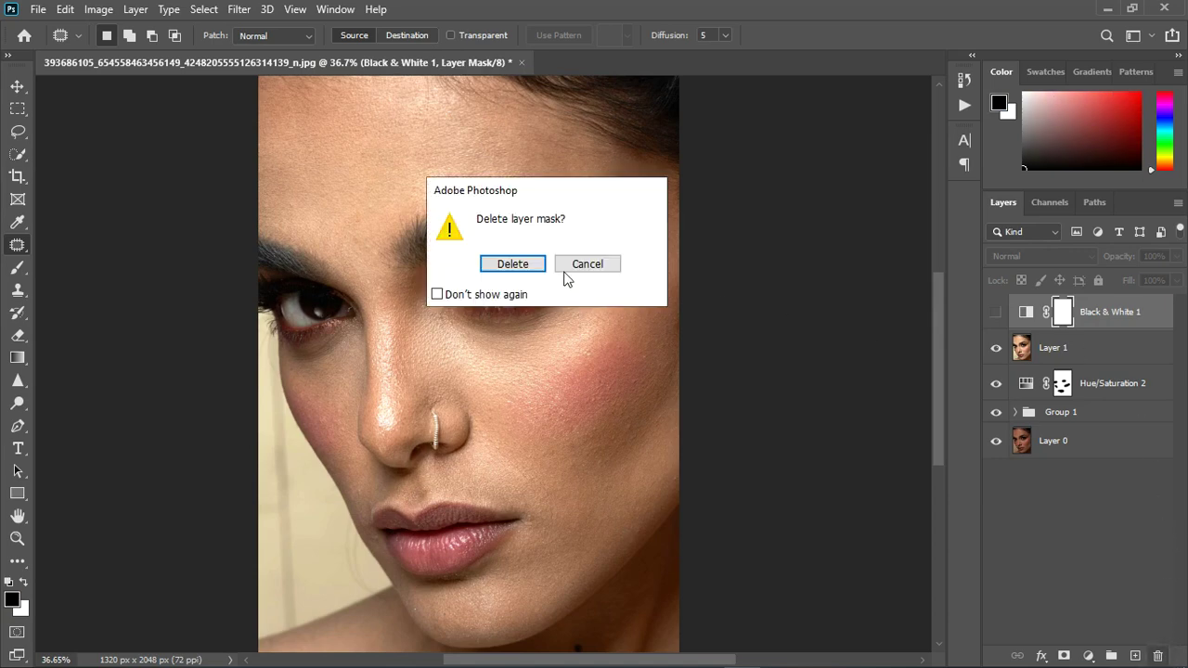
left_click(512, 264)
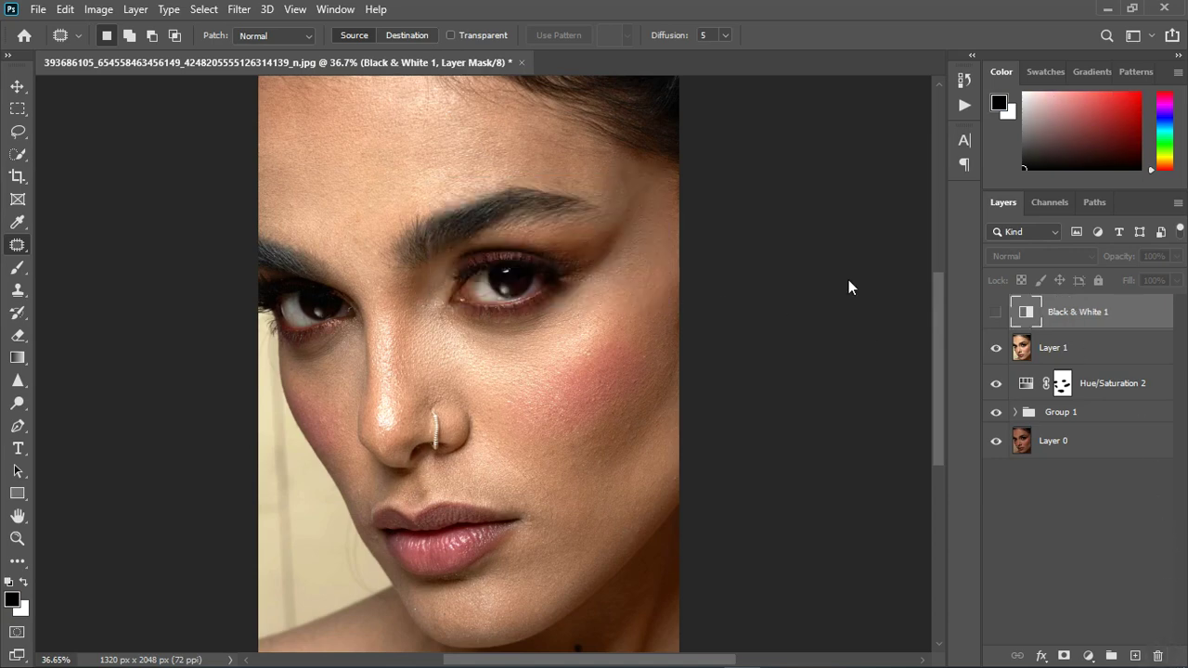
left_click(1158, 656)
left_click(517, 267)
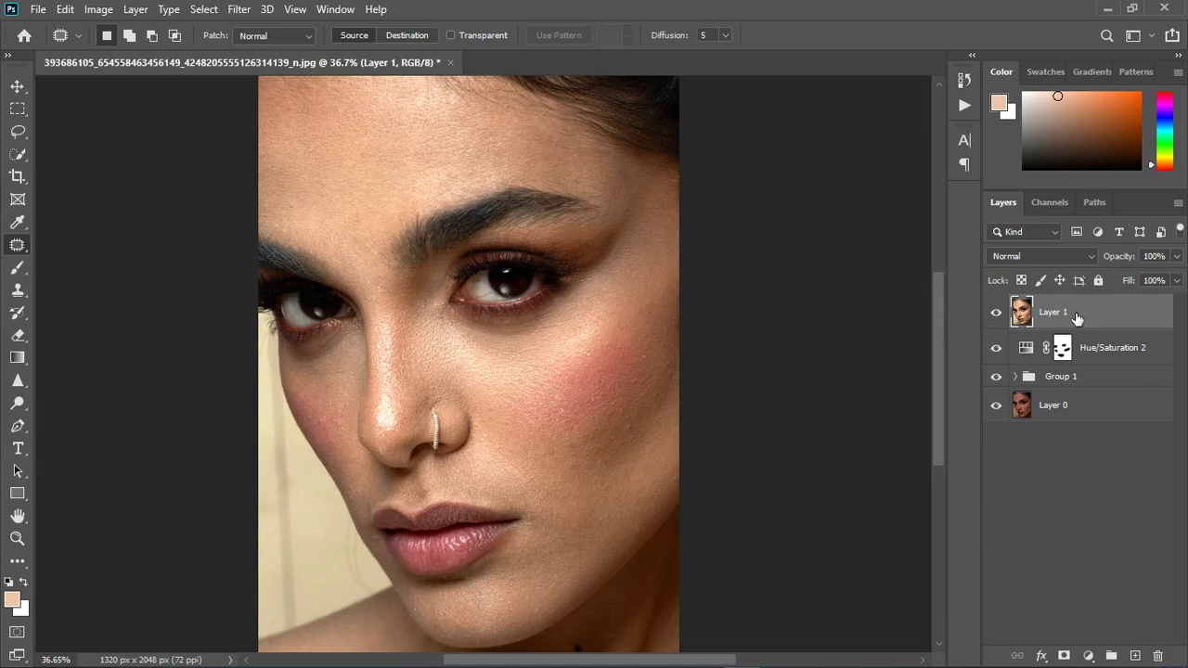
- Duplicate Layer 1 twice and rename the lower copy "color" and the upper copy "texture"
key("ctrl+j")
key("ctrl+j")
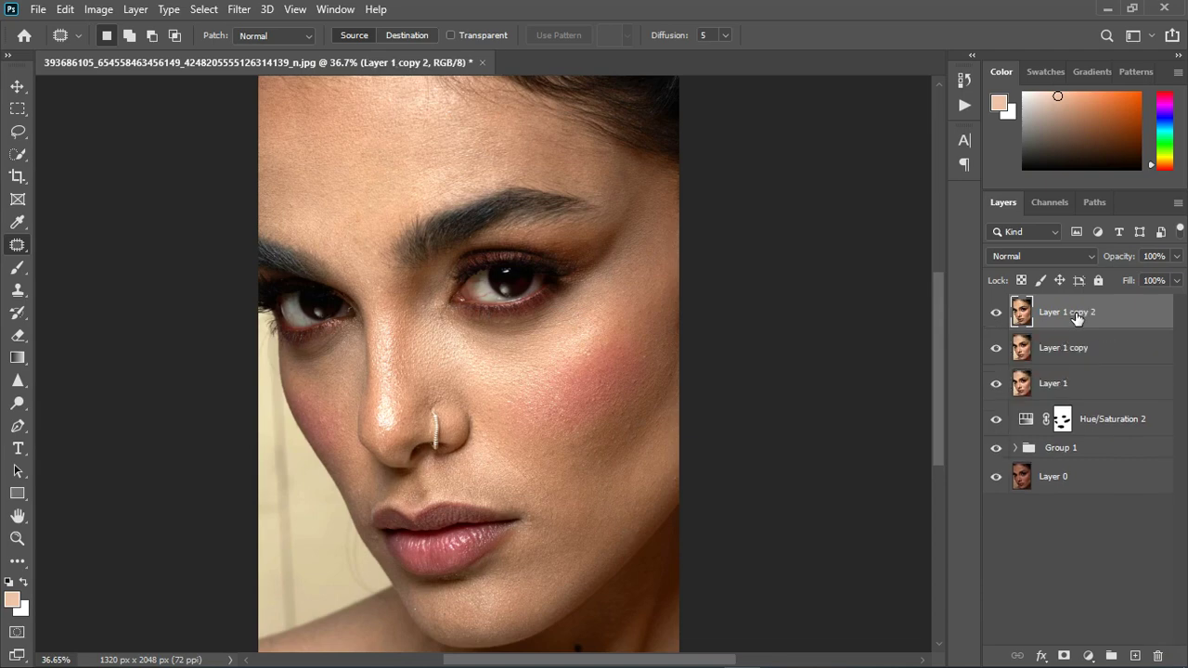
double_click(1071, 348)
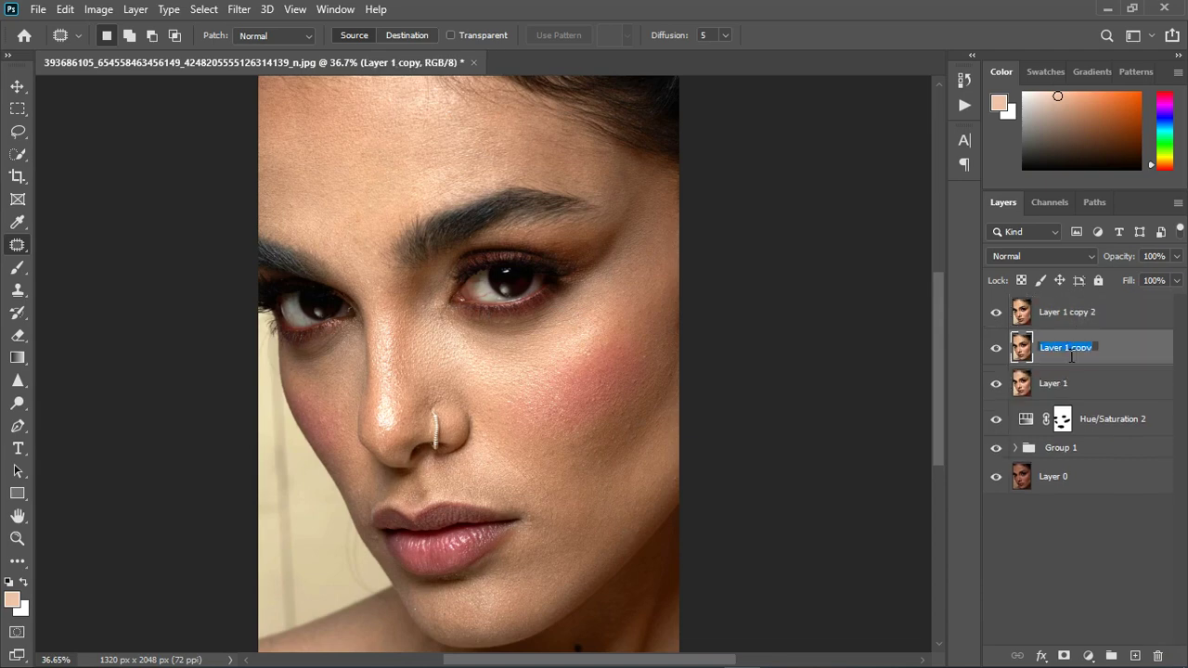
type("color")
key("Return")
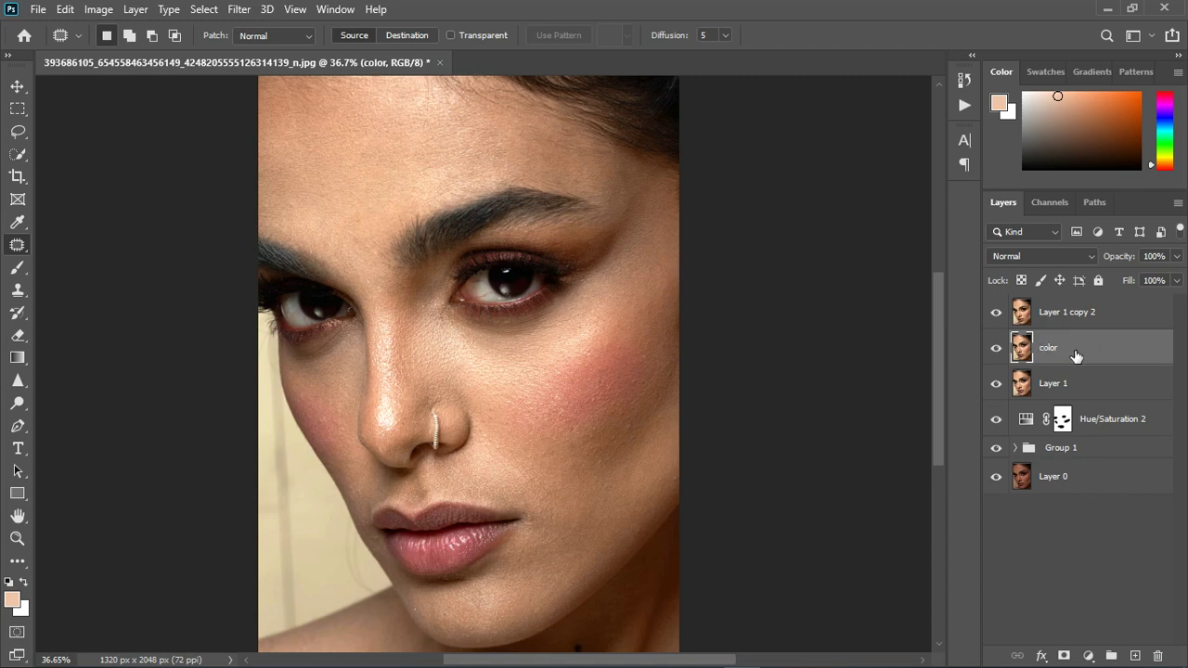
double_click(1077, 315)
type("texture")
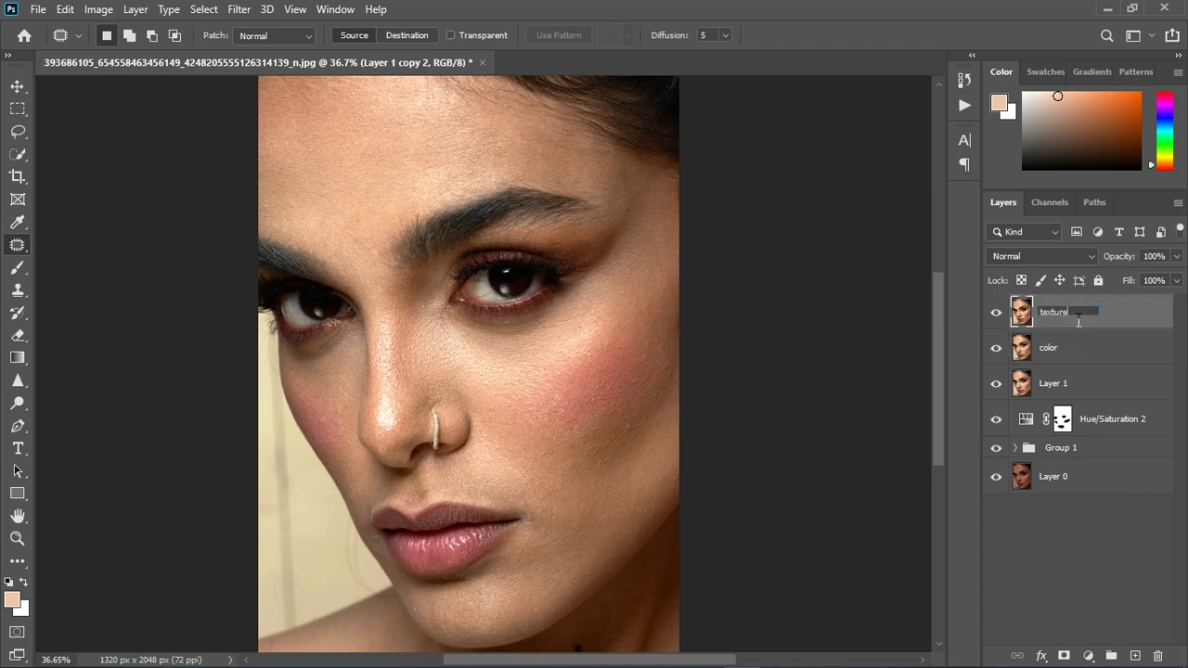
key("Return")
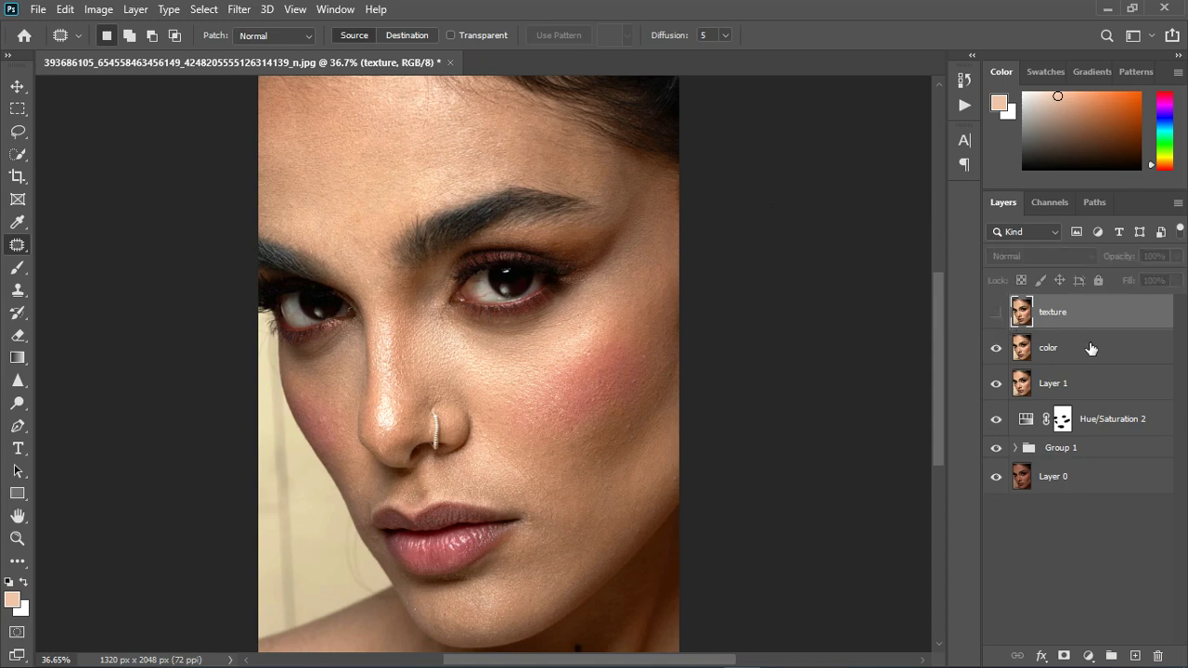
- With the texture layer hidden, apply a Gaussian Blur to the color layer to smooth away the fine skin detail
left_click(1090, 349)
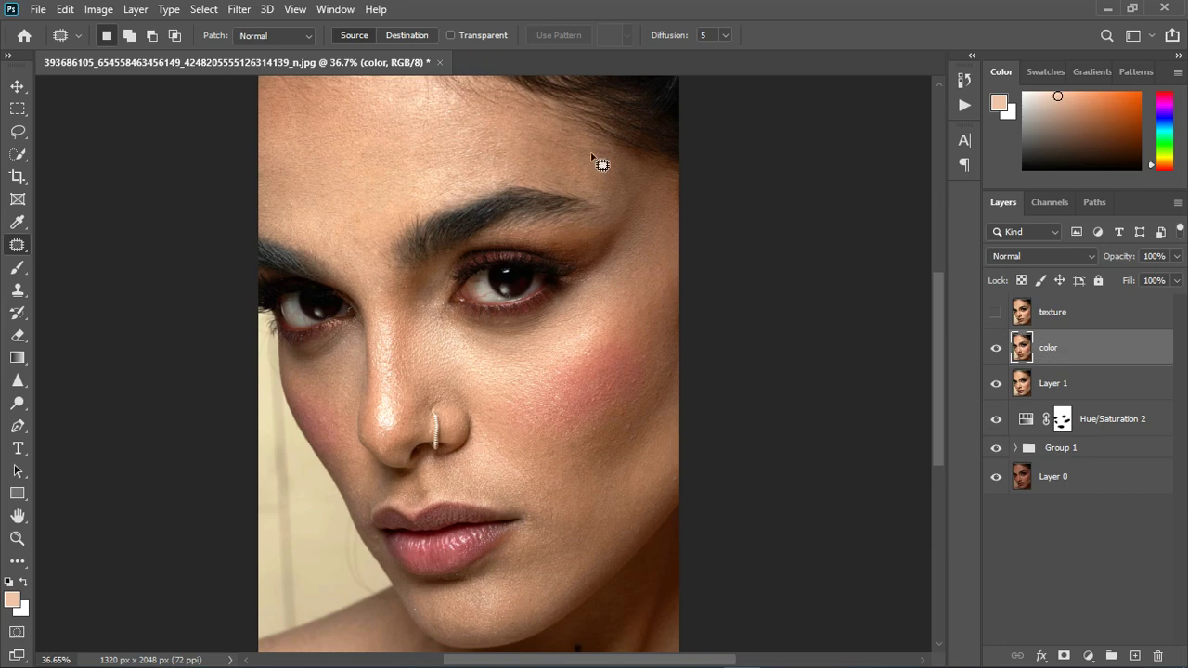
left_click(238, 10)
mouse_move(429, 208)
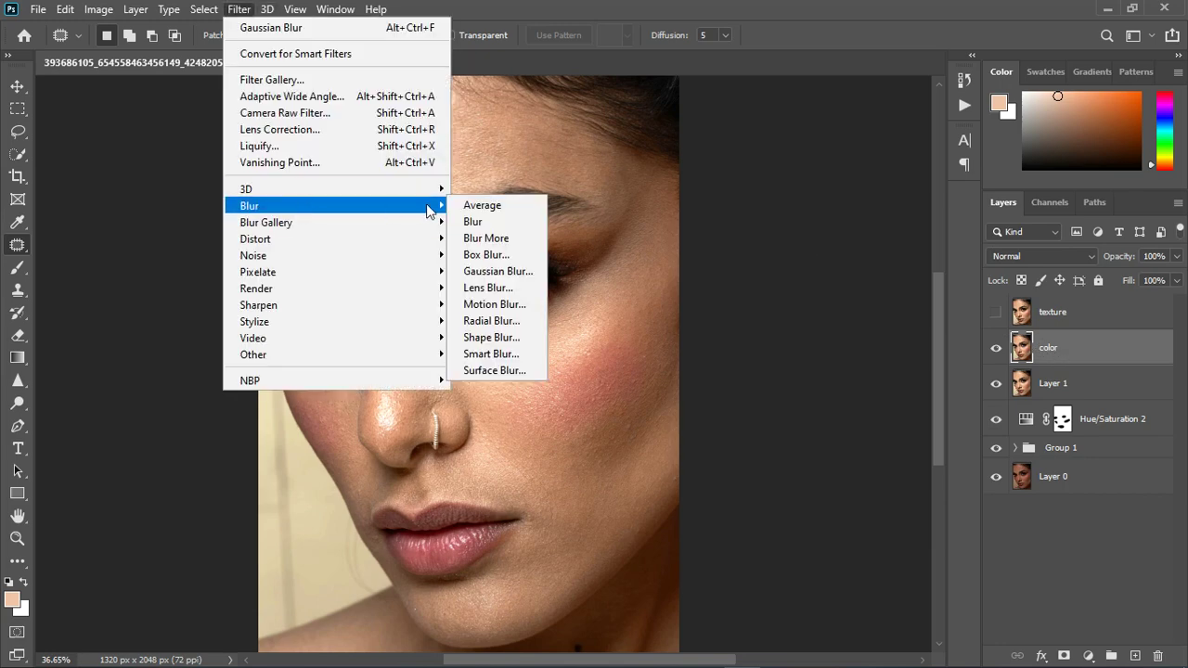
left_click(499, 271)
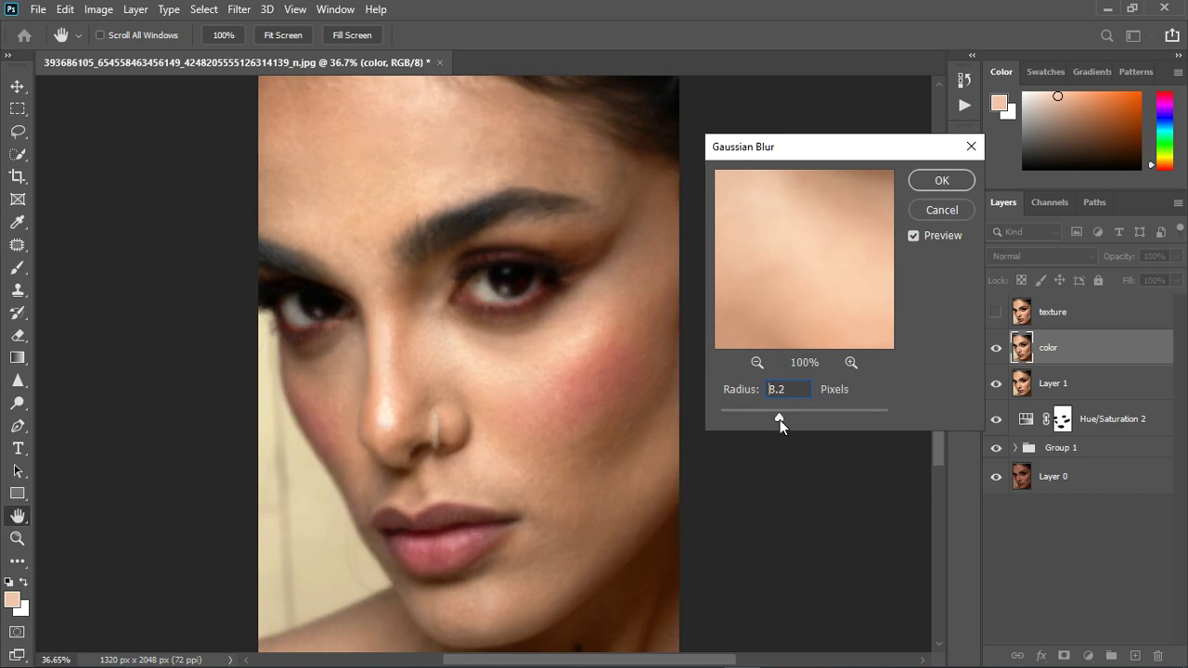
left_click_drag(779, 420, 783, 423)
left_click(937, 180)
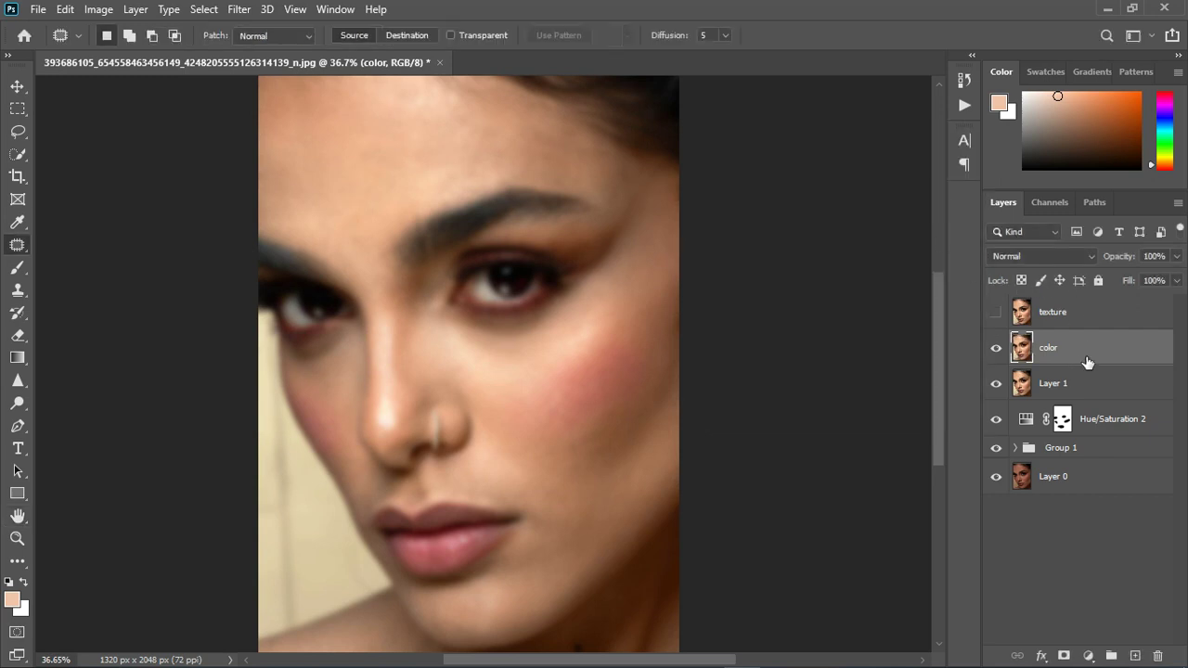
- Duplicate the blurred color layer and switch to the Mixer Brush tool
key("ctrl+j")
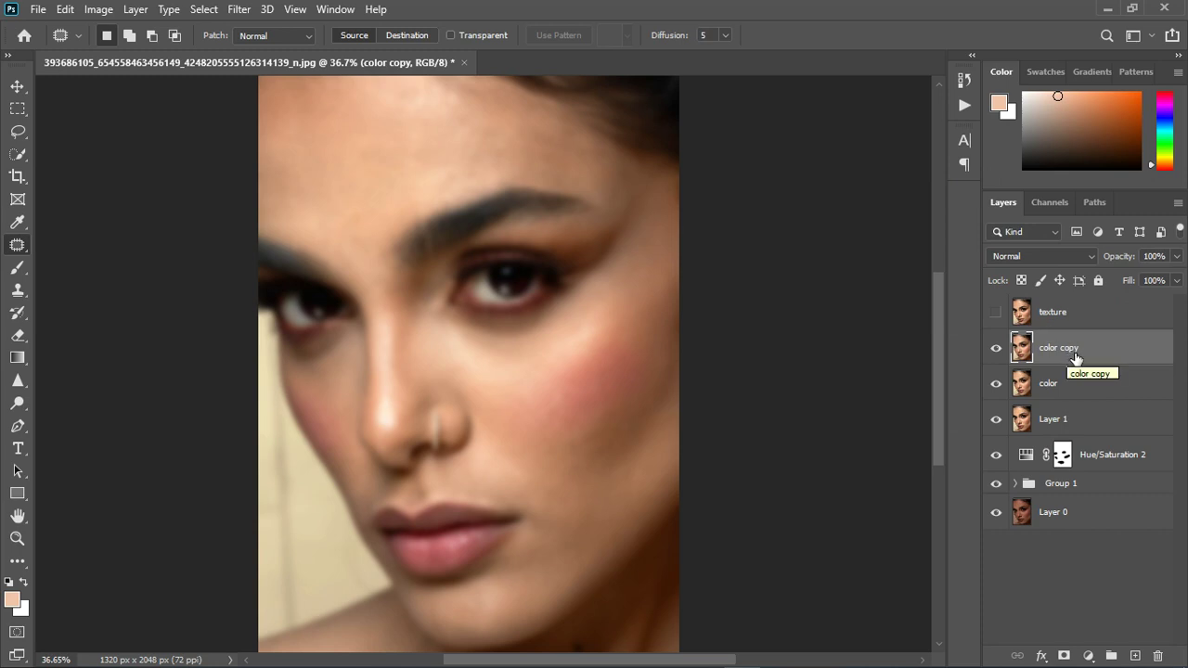
left_click(18, 268)
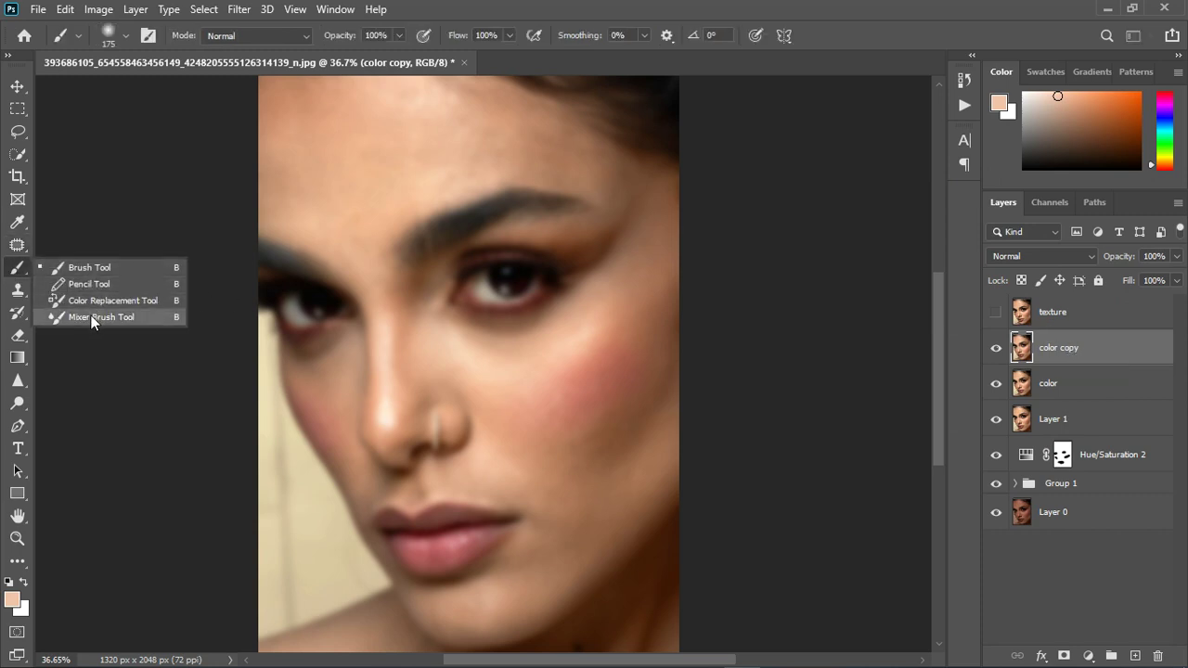
left_click(92, 318)
- Apply the color copy layer to the visible texture layer using Subtract, scale 2 and offset 128, and set its blend mode to Linear Light
left_click(1104, 324)
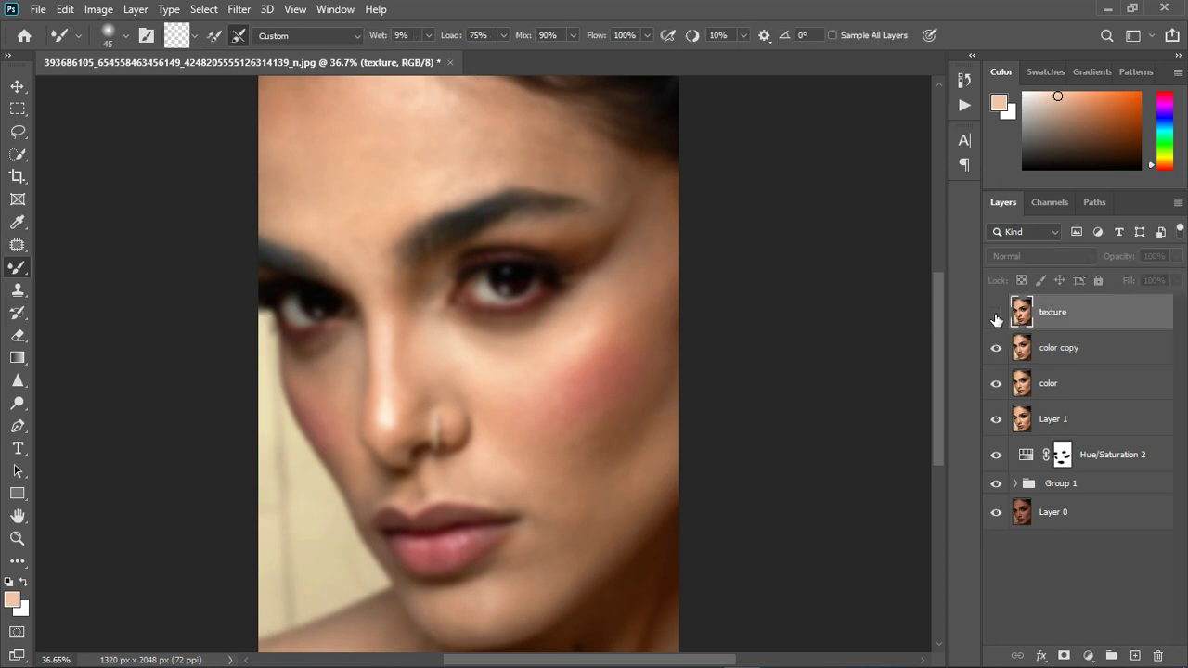
left_click(996, 312)
left_click(111, 11)
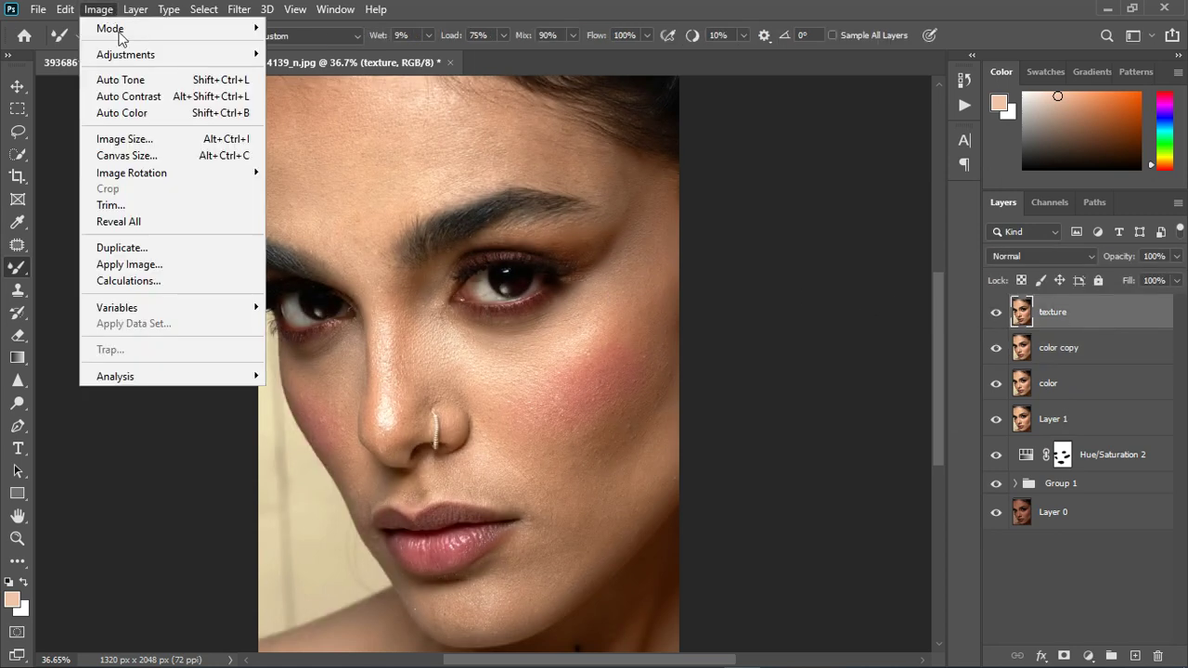
left_click(149, 261)
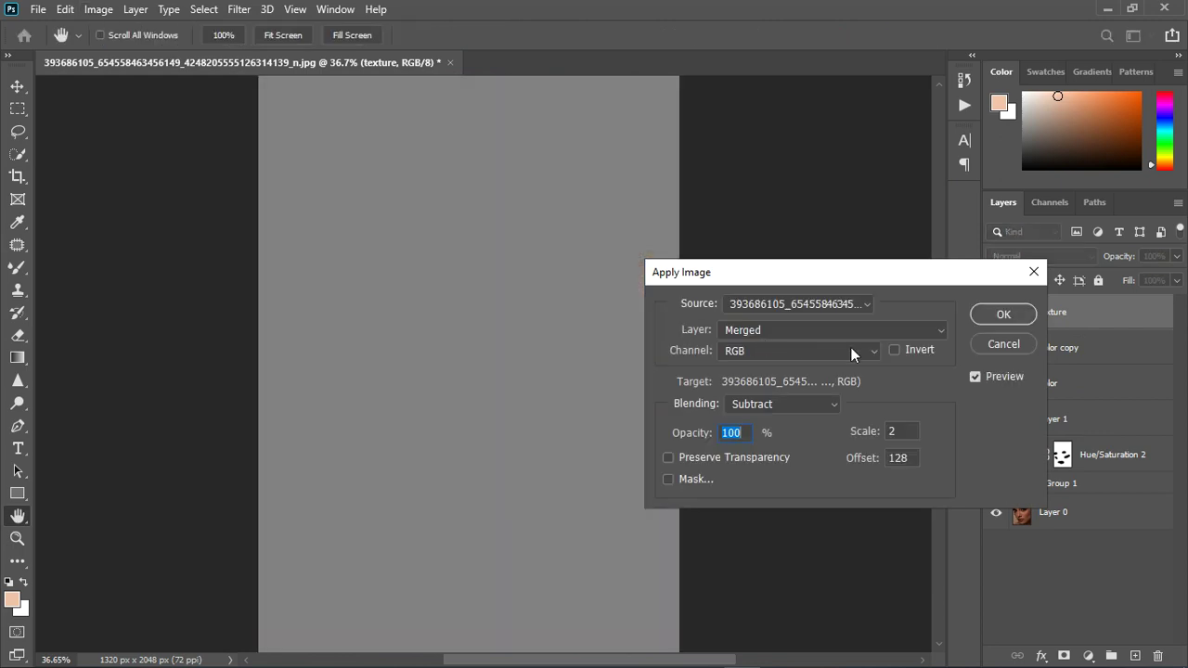
left_click(854, 328)
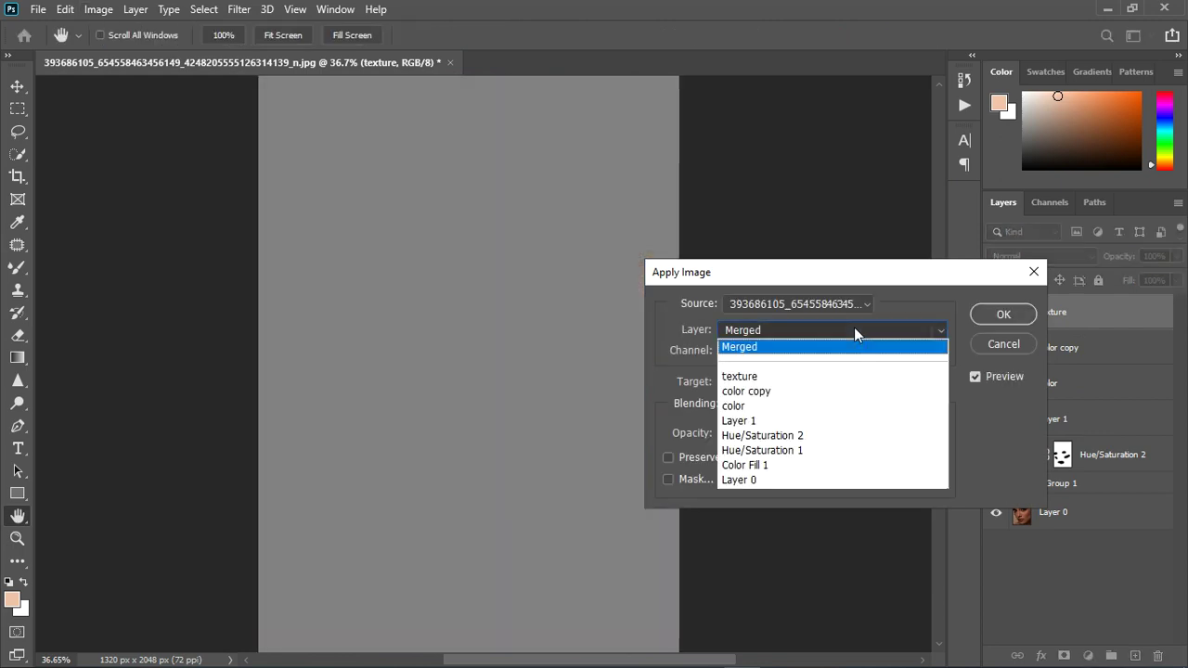
left_click(796, 390)
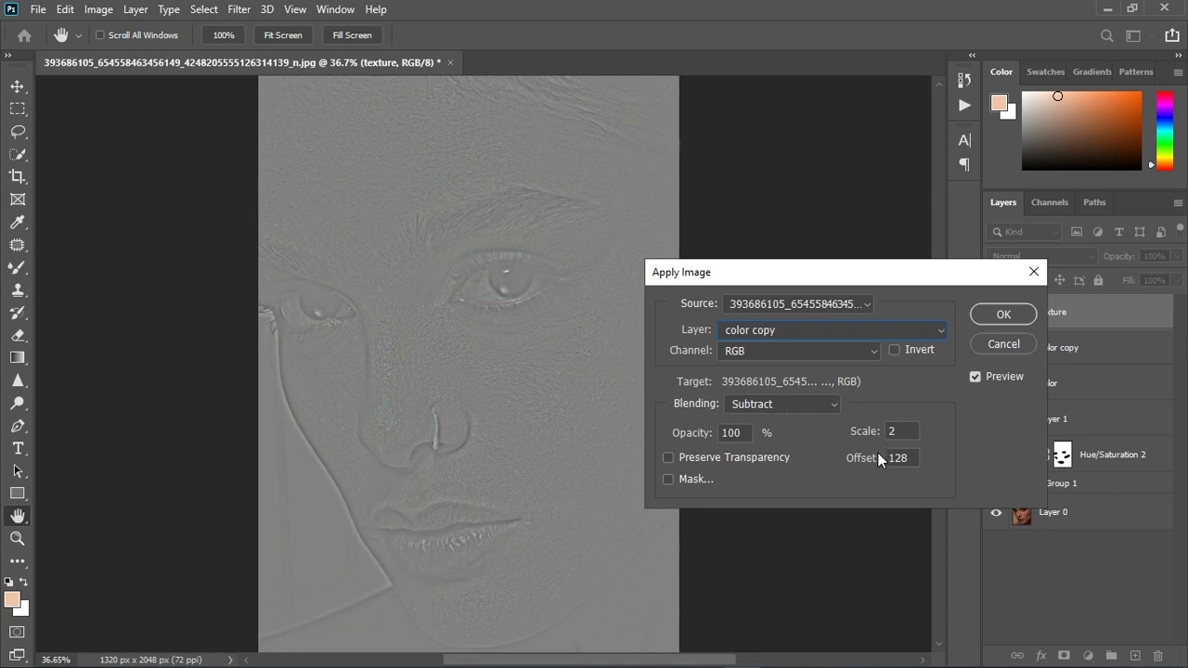
left_click(994, 318)
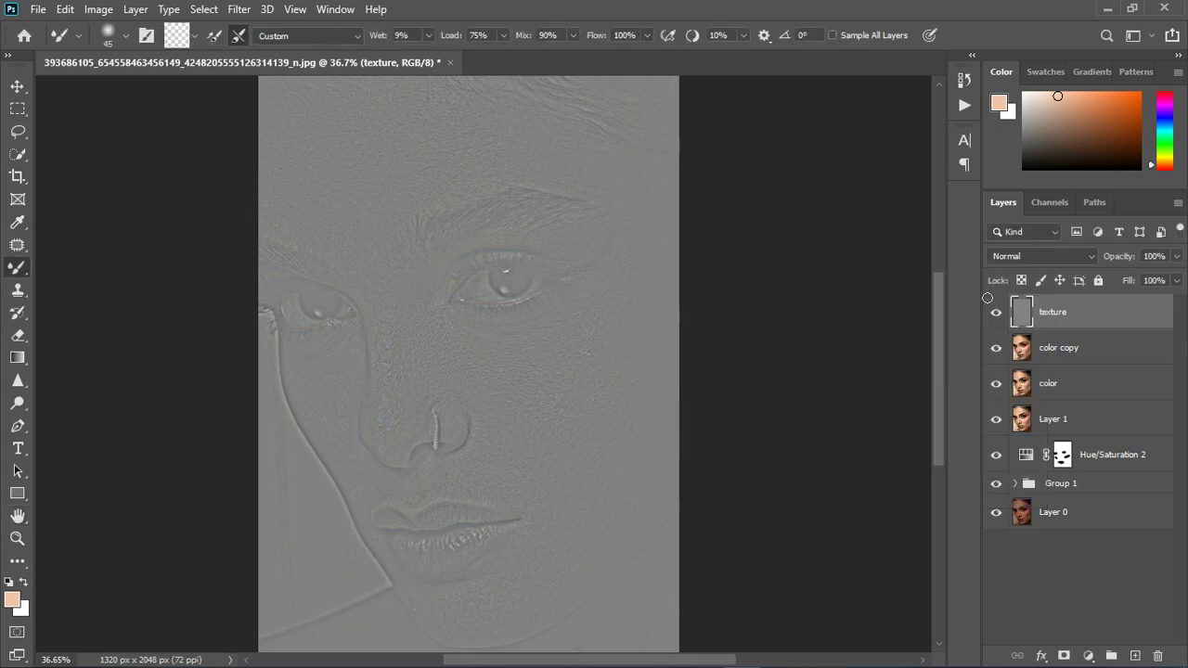
left_click(1023, 259)
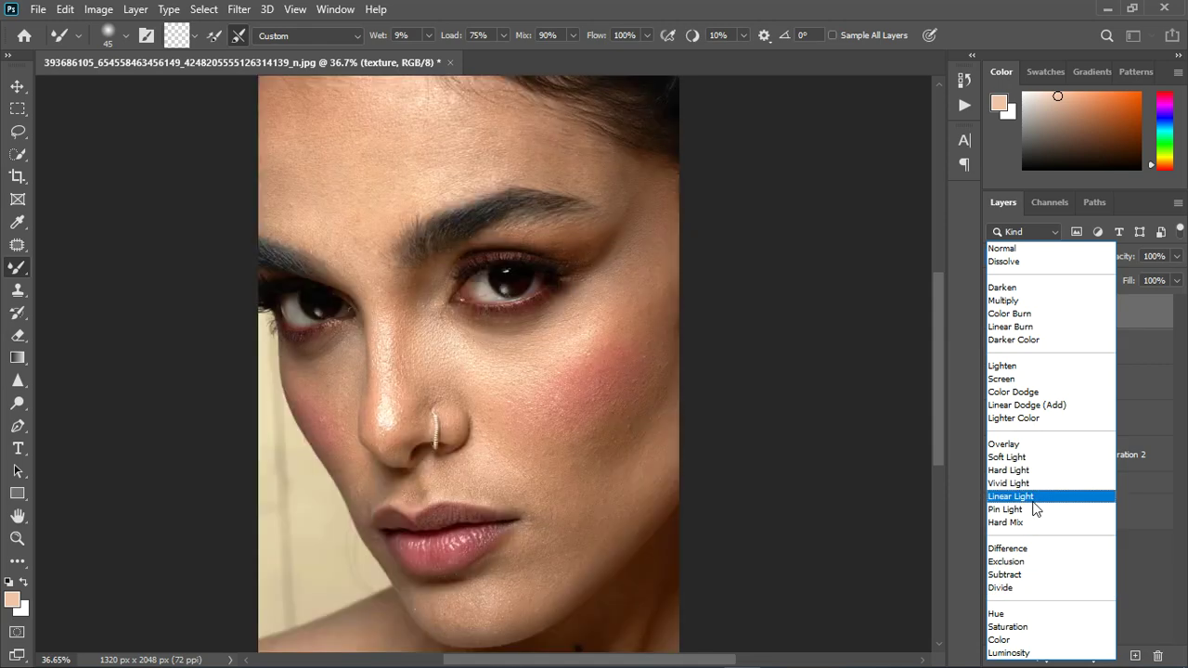
left_click(1031, 496)
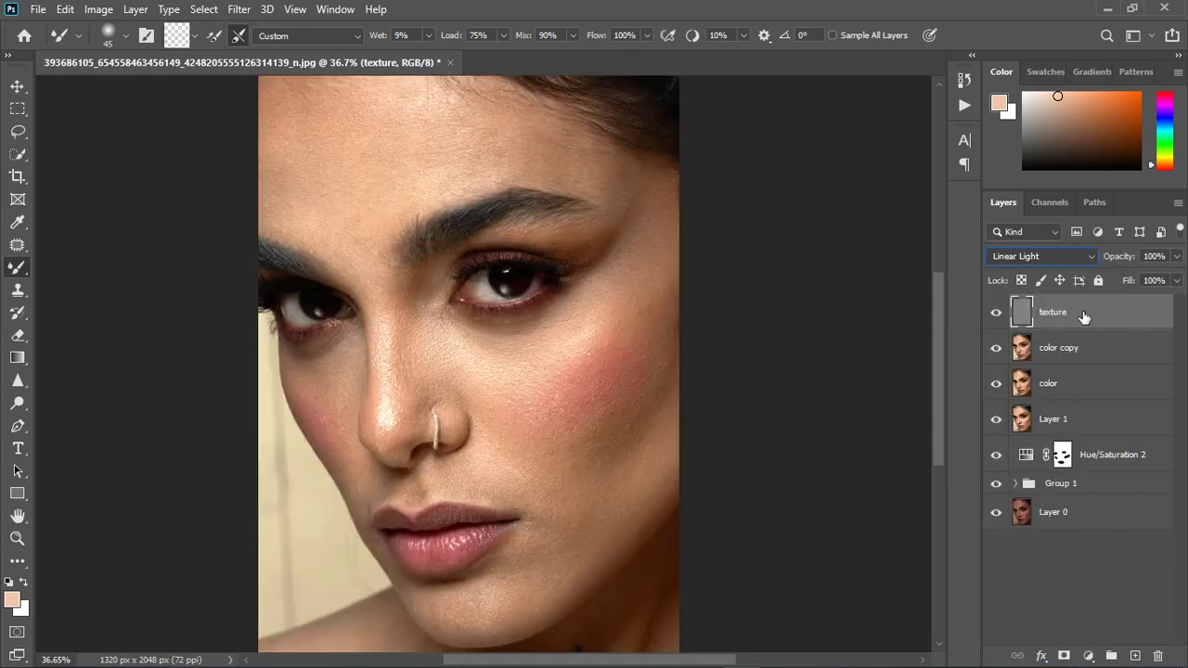
- Make the color copy layer active for retouching and enlarge the Mixer Brush tip
left_click(1081, 350)
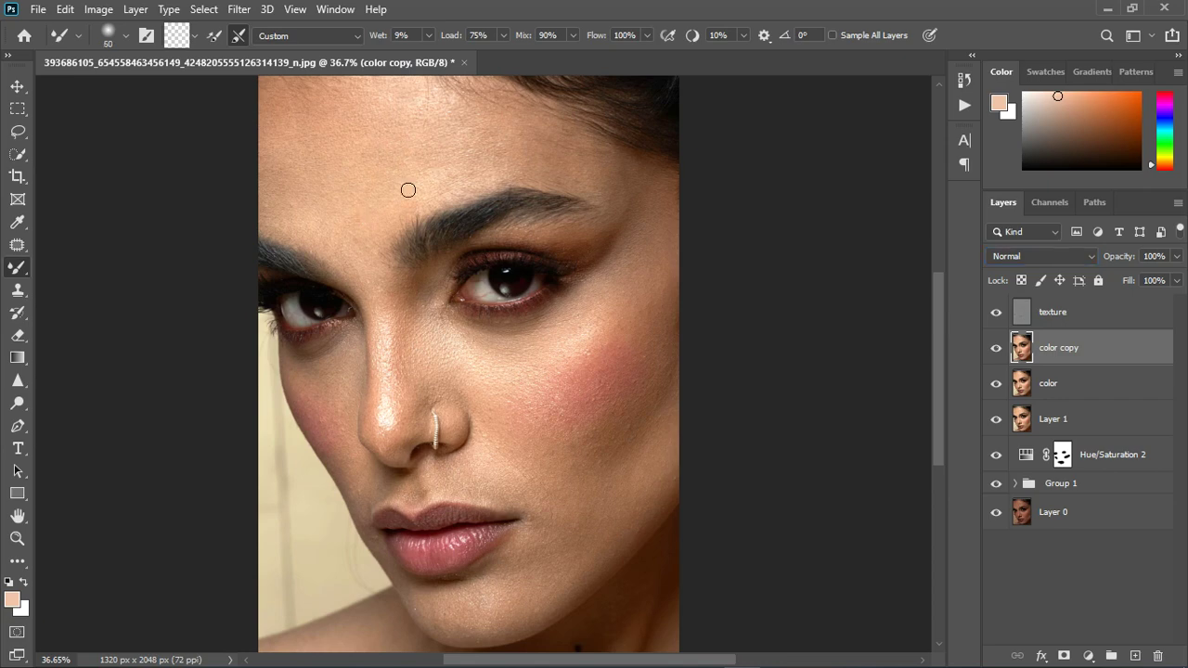
key("bracketright")
key("bracketright")
key("bracketright")
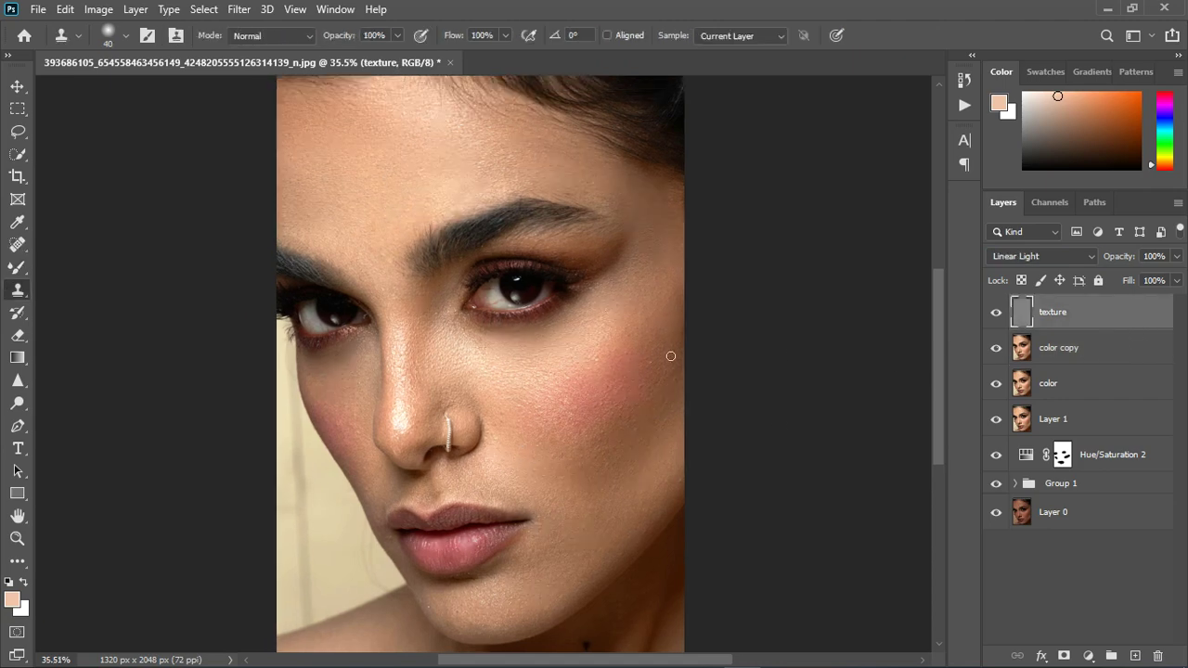
left_click(1099, 361)
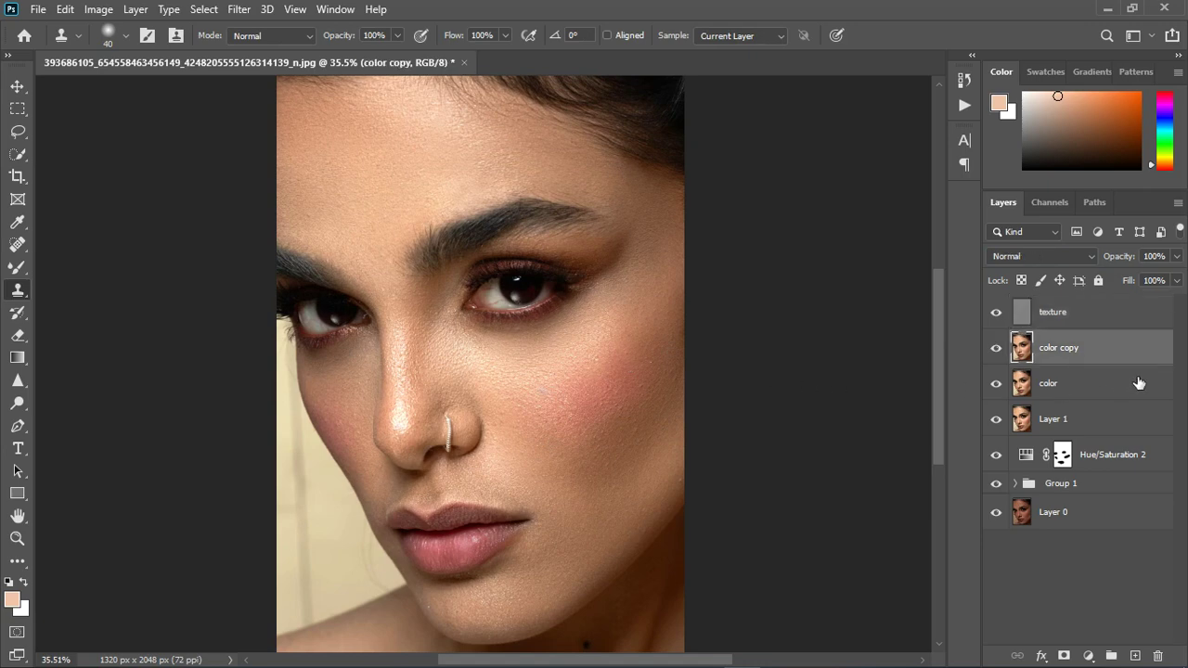
- Hide the texture layer to inspect the smoothed color copy layer beneath it, and show the texture layer again
scroll(454, 391, "up", 2)
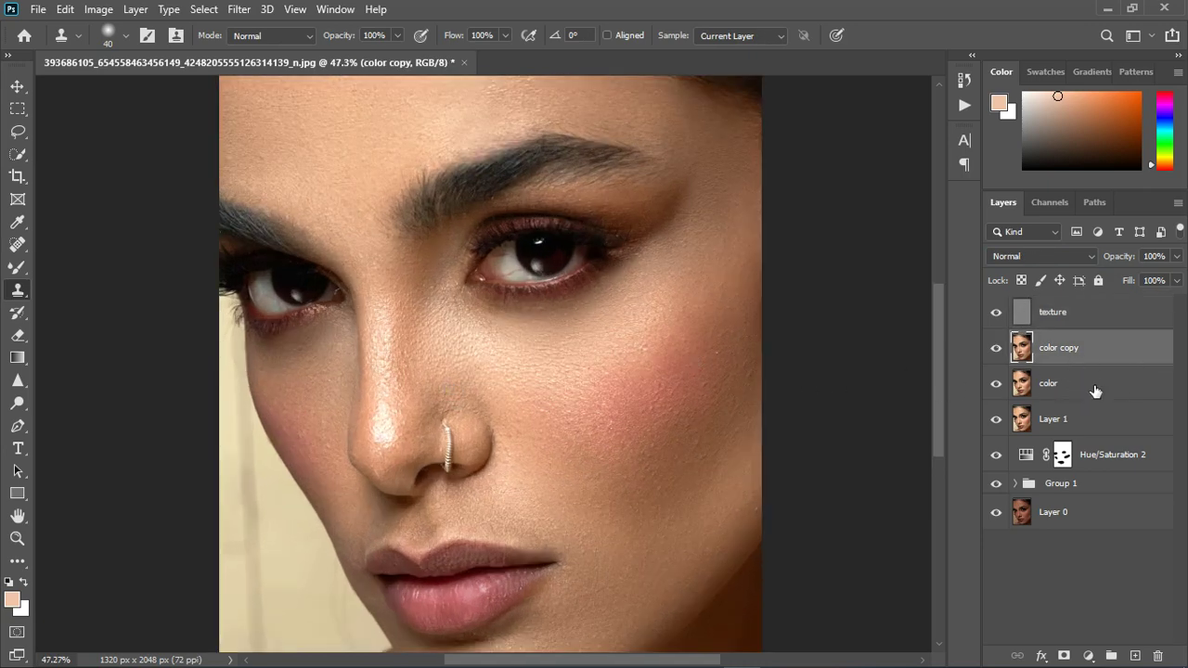
left_click(1004, 321)
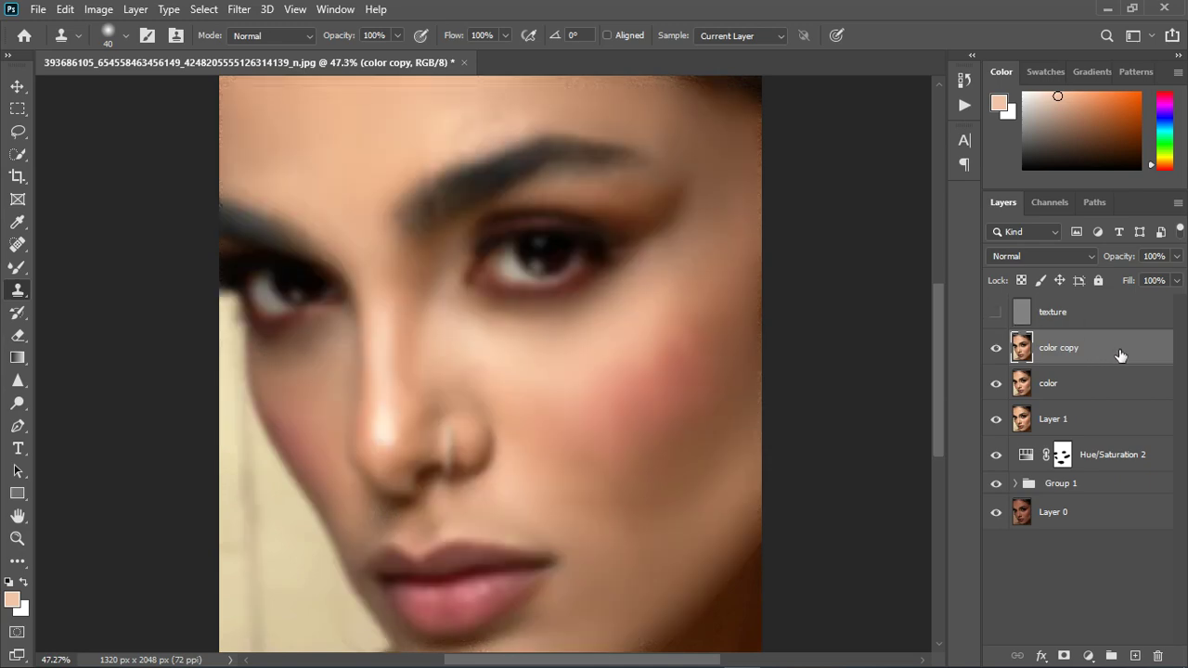
mouse_move(1182, 265)
left_mouse_down()
mouse_move(1148, 290)
mouse_move(1180, 280)
left_mouse_up()
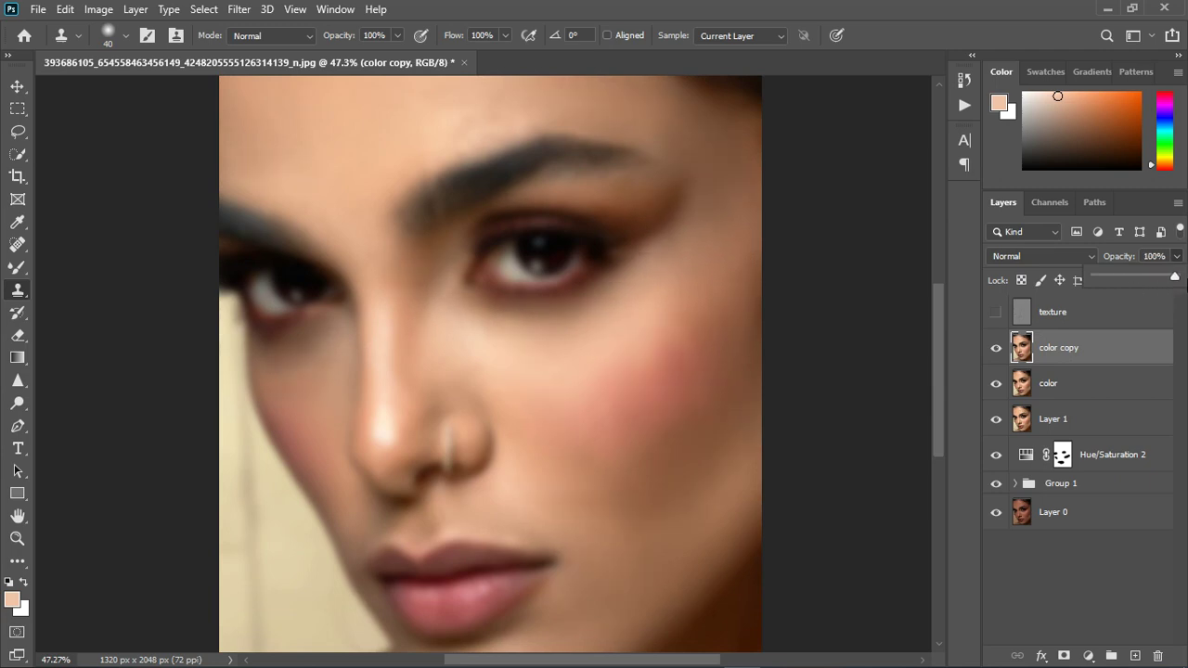
left_click(995, 311)
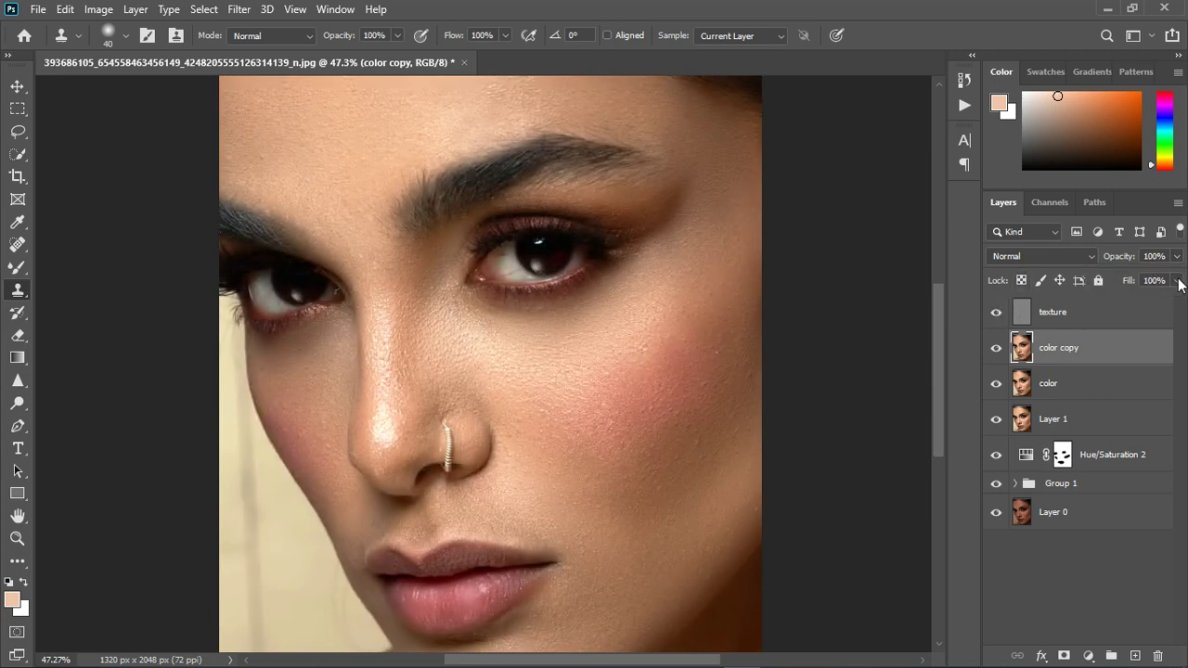
- Lower the color copy layer's opacity to 92% and toggle its visibility to compare the skin smoothing
left_click(1071, 320)
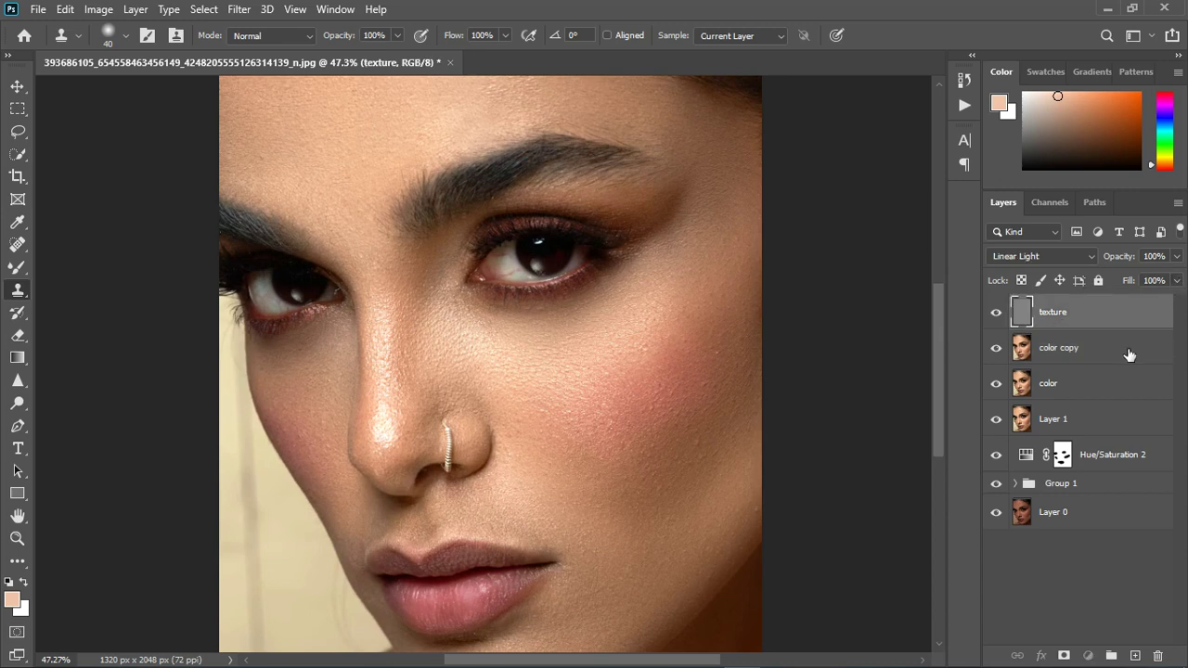
left_click(1128, 354)
scroll(736, 356, "down", 2)
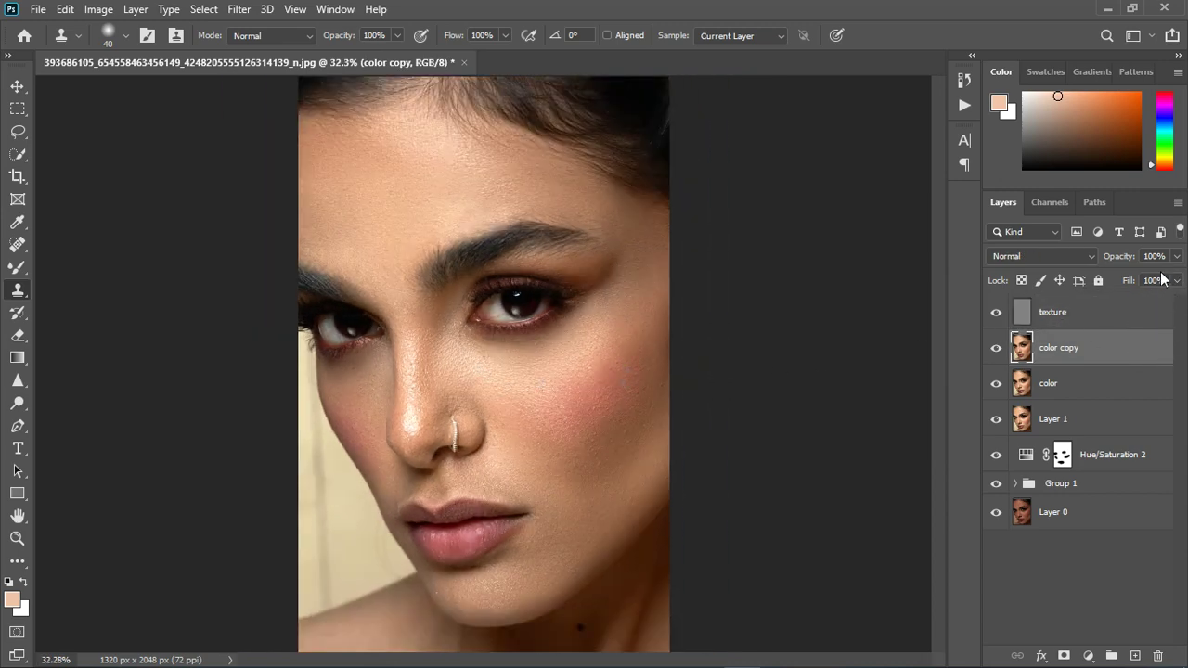
left_click(1175, 258)
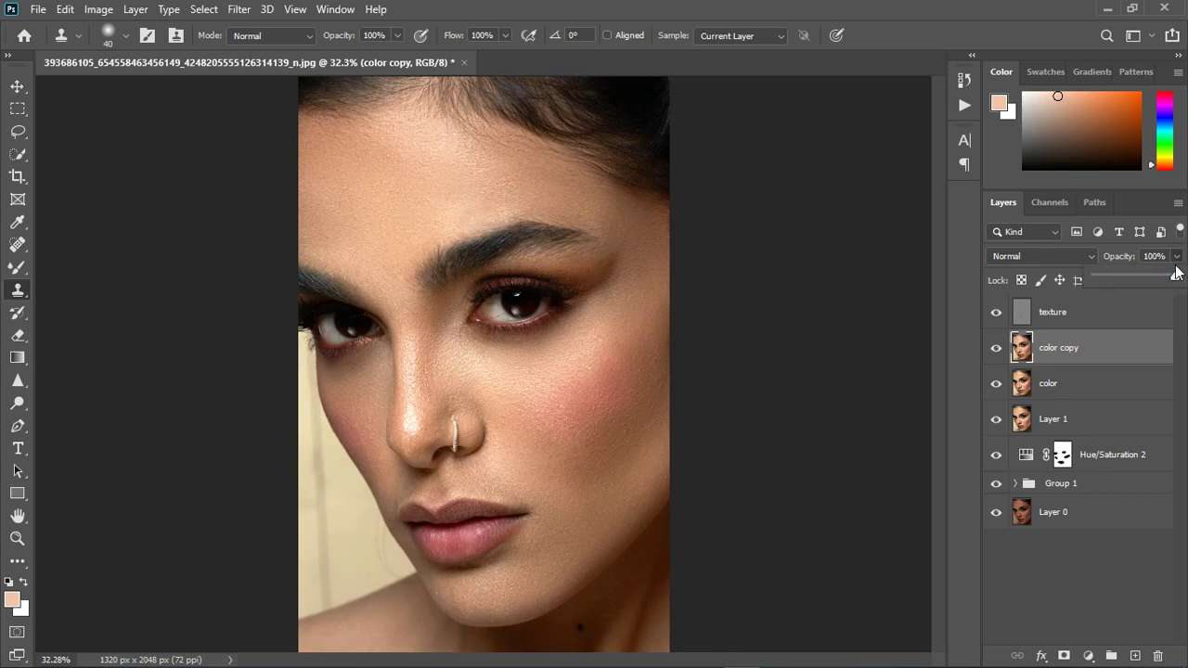
mouse_move(1175, 281)
left_mouse_down()
mouse_move(1099, 288)
mouse_move(1162, 280)
left_mouse_up()
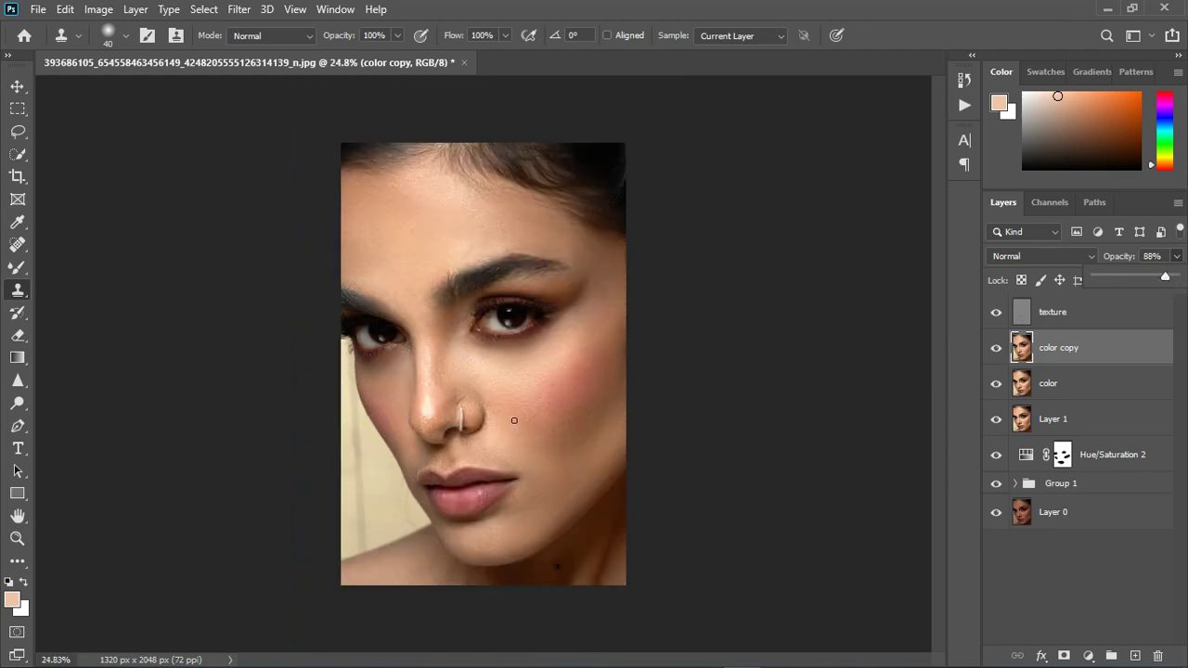
scroll(558, 427, "up", 1)
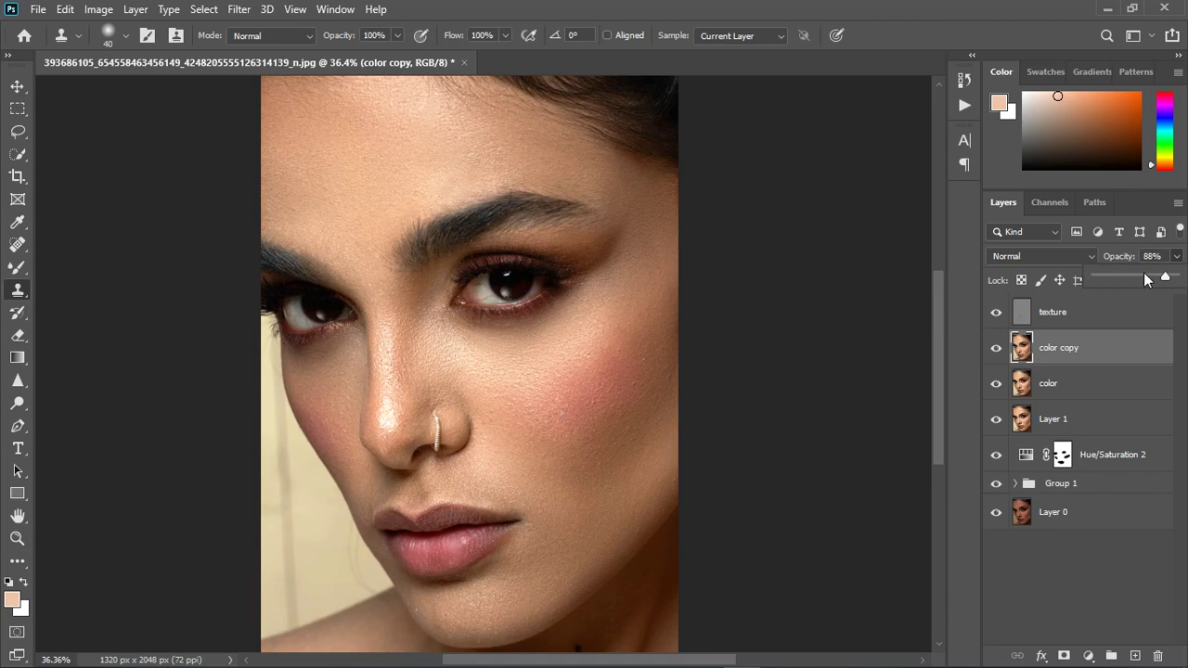
left_click_drag(1165, 282, 1170, 283)
left_click(995, 351)
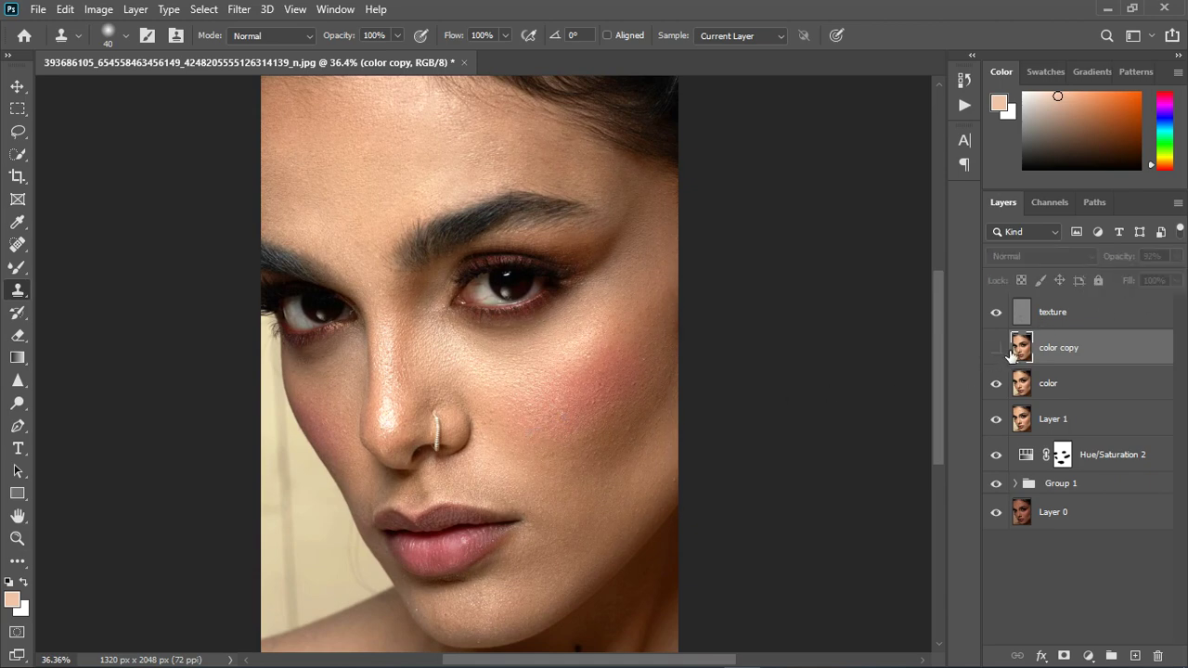
left_click(996, 348)
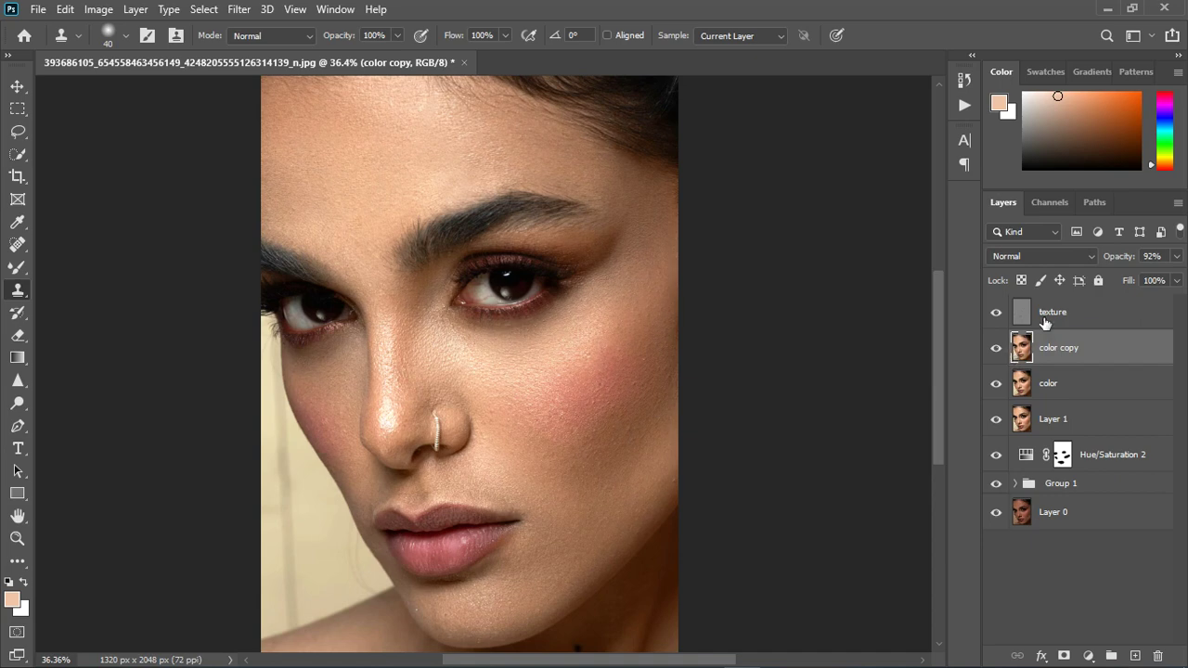
- Stamp all visible layers into a new merged layer above the texture layer
left_click(1112, 324)
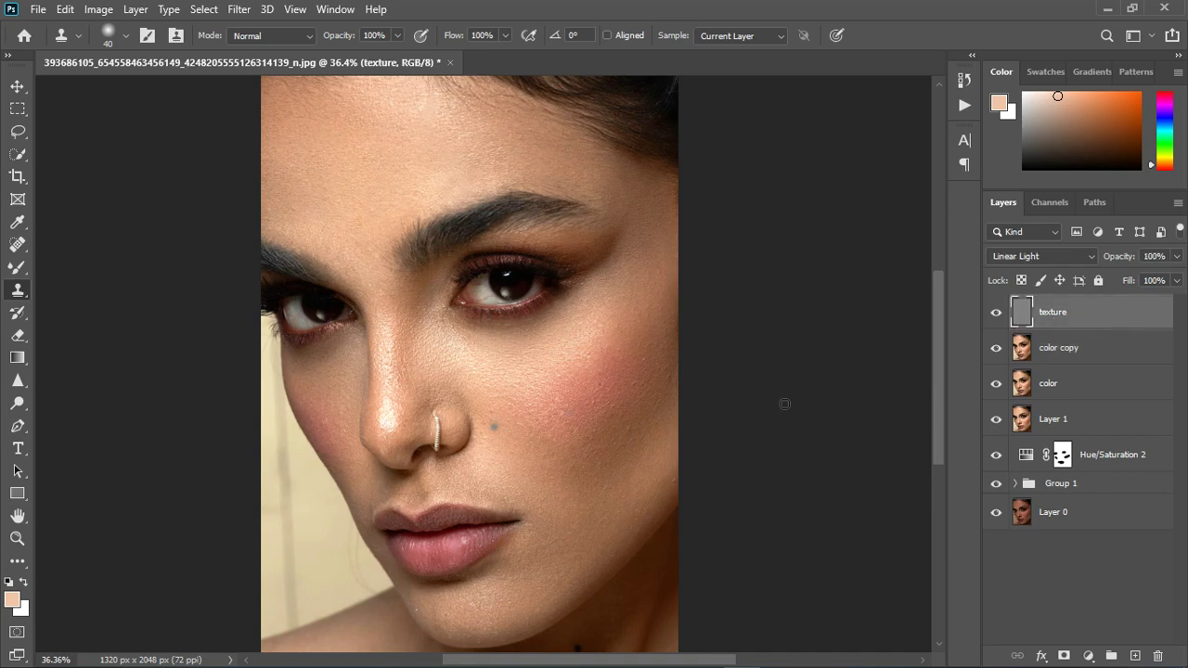
scroll(599, 395, "down", 2)
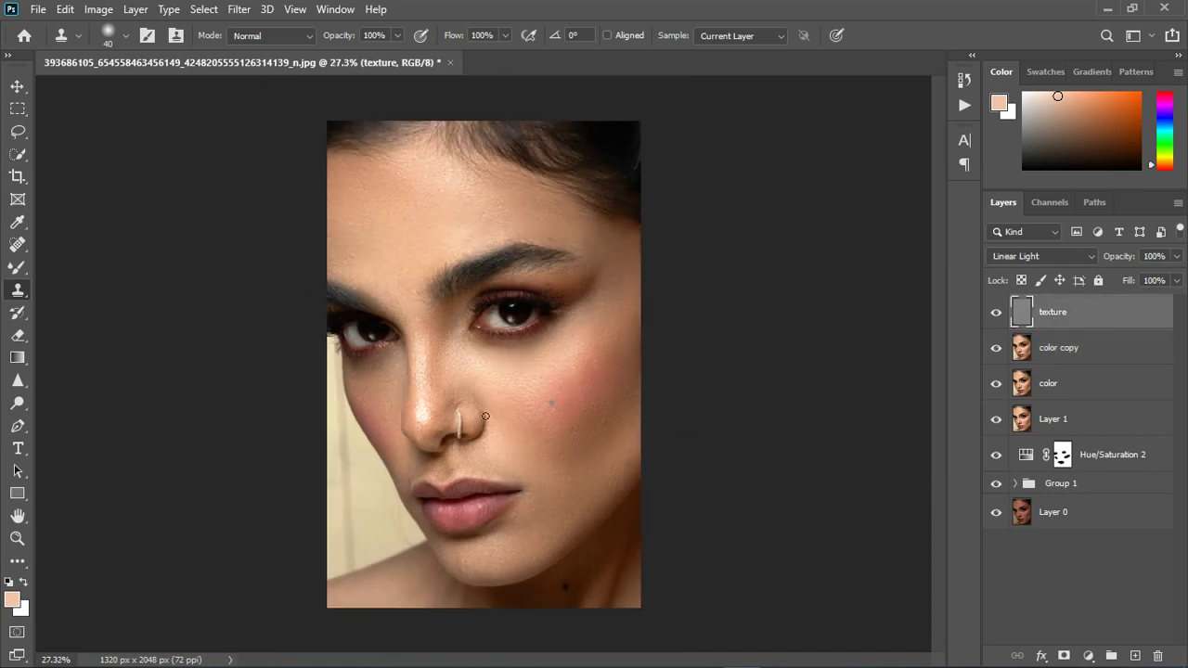
scroll(485, 415, "down", 1)
scroll(484, 416, "down", 1)
scroll(490, 410, "up", 2)
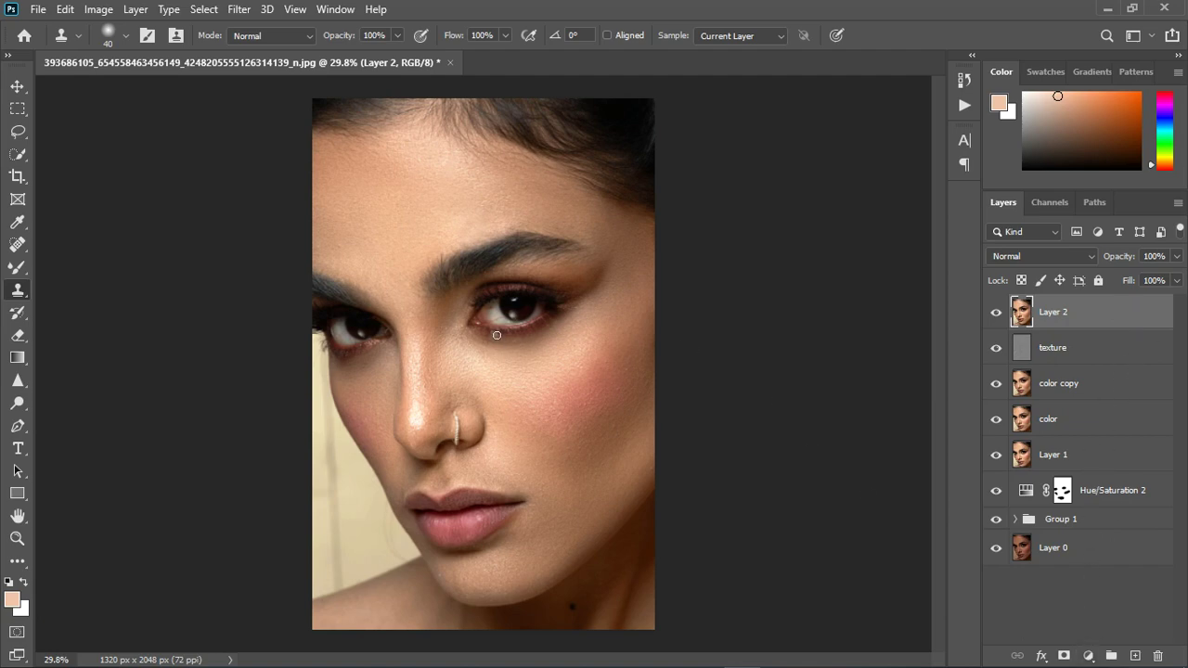
- Inspect the whites of the eye and add a Solid Color fill layer above the merged layer
scroll(497, 335, "up", 5)
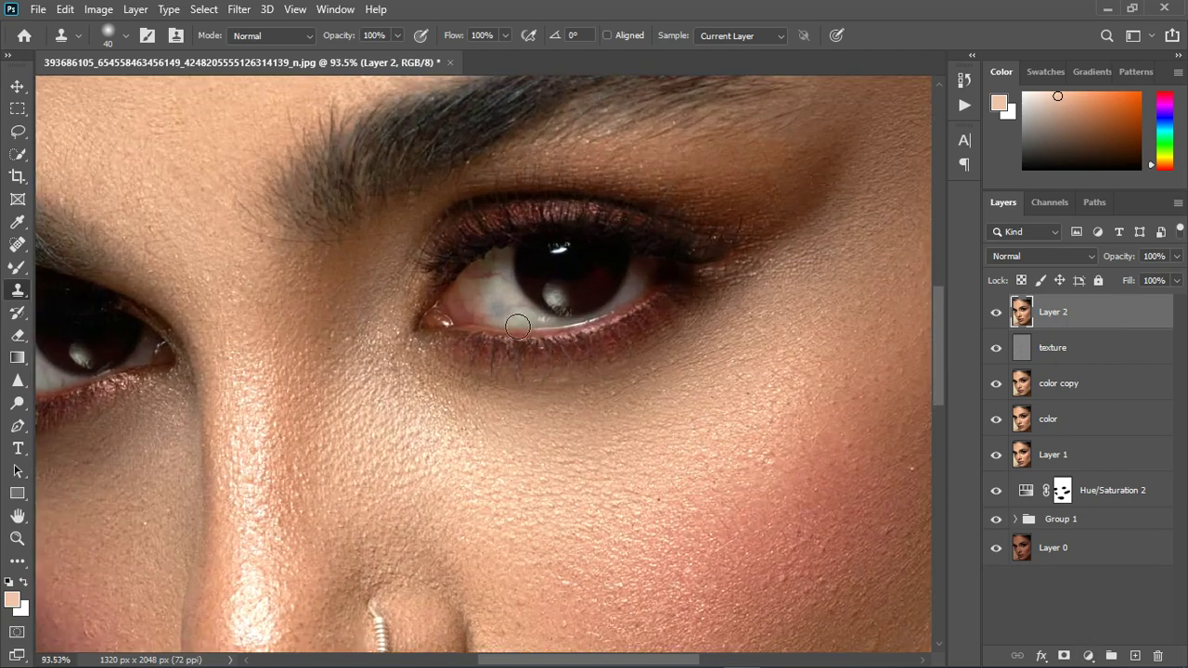
mouse_move(517, 326)
left_mouse_down()
mouse_move(508, 294)
mouse_move(543, 339)
left_mouse_up()
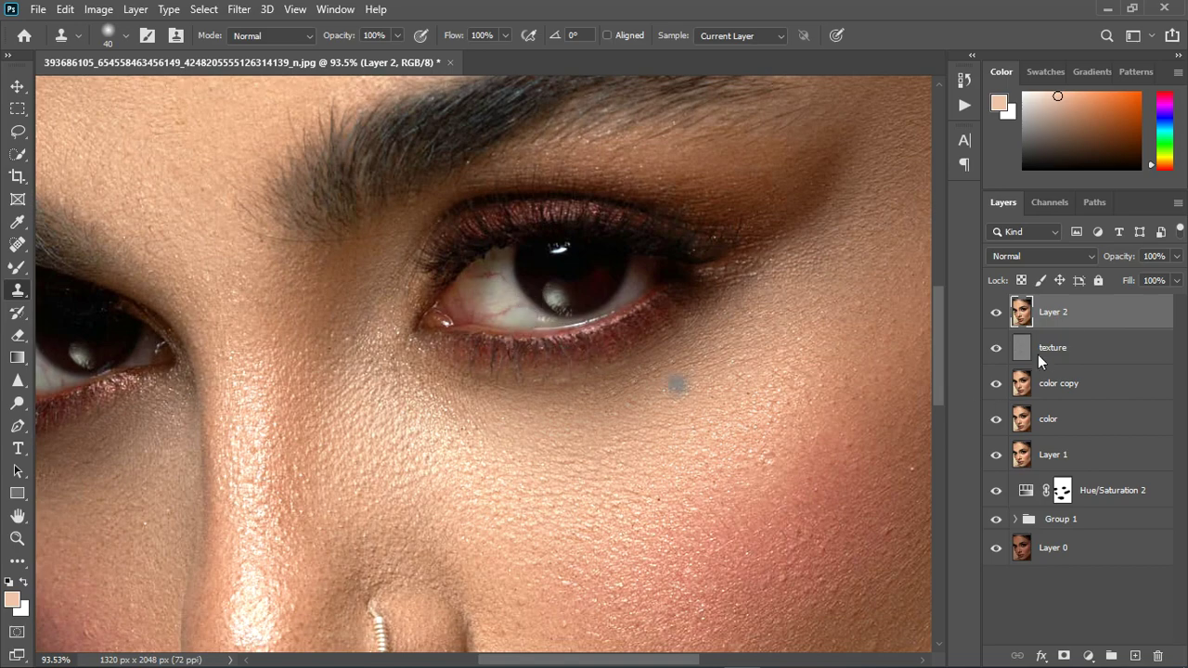
scroll(531, 339, "down", 3)
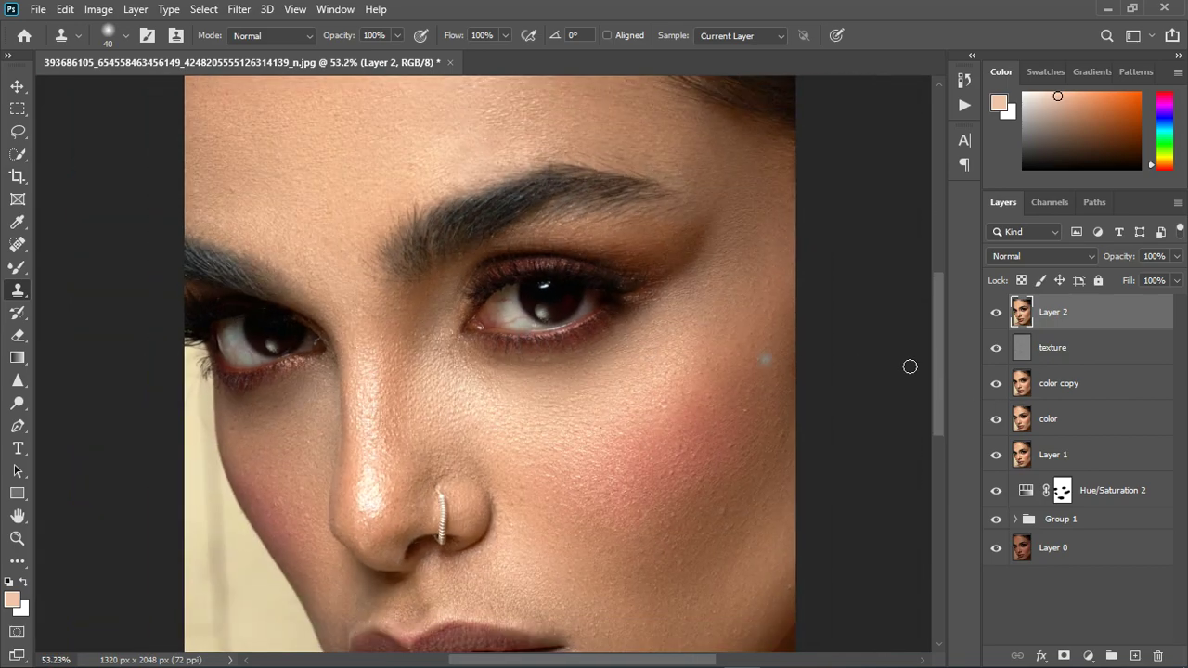
scroll(909, 369, "down", 2)
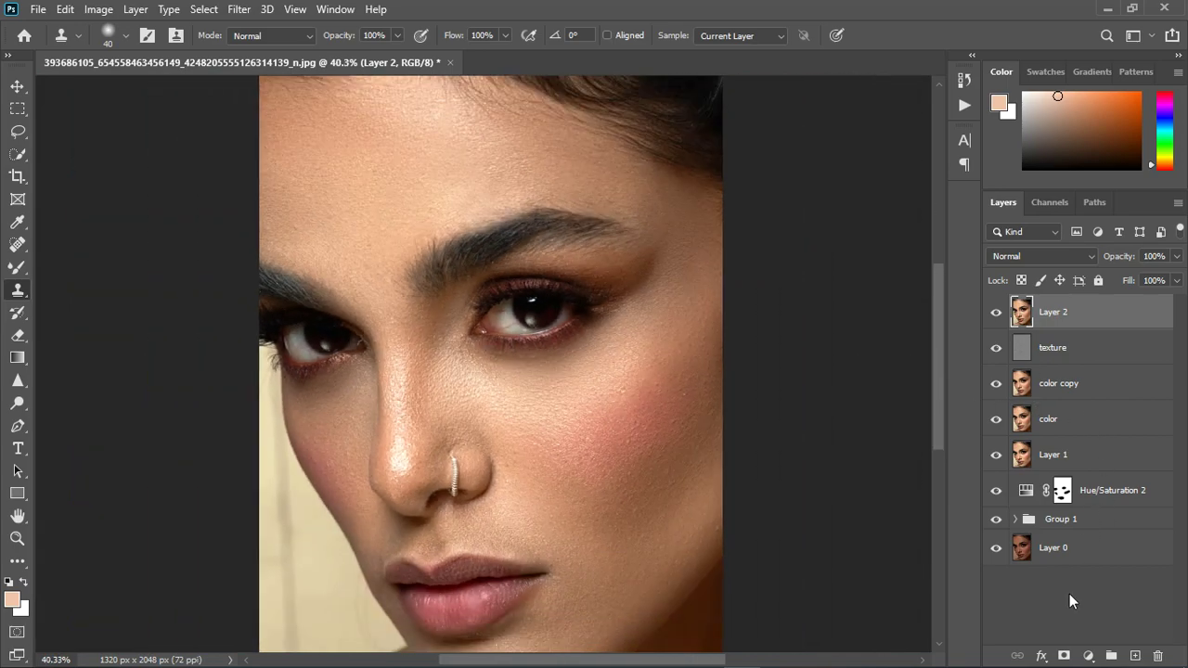
left_click(1087, 655)
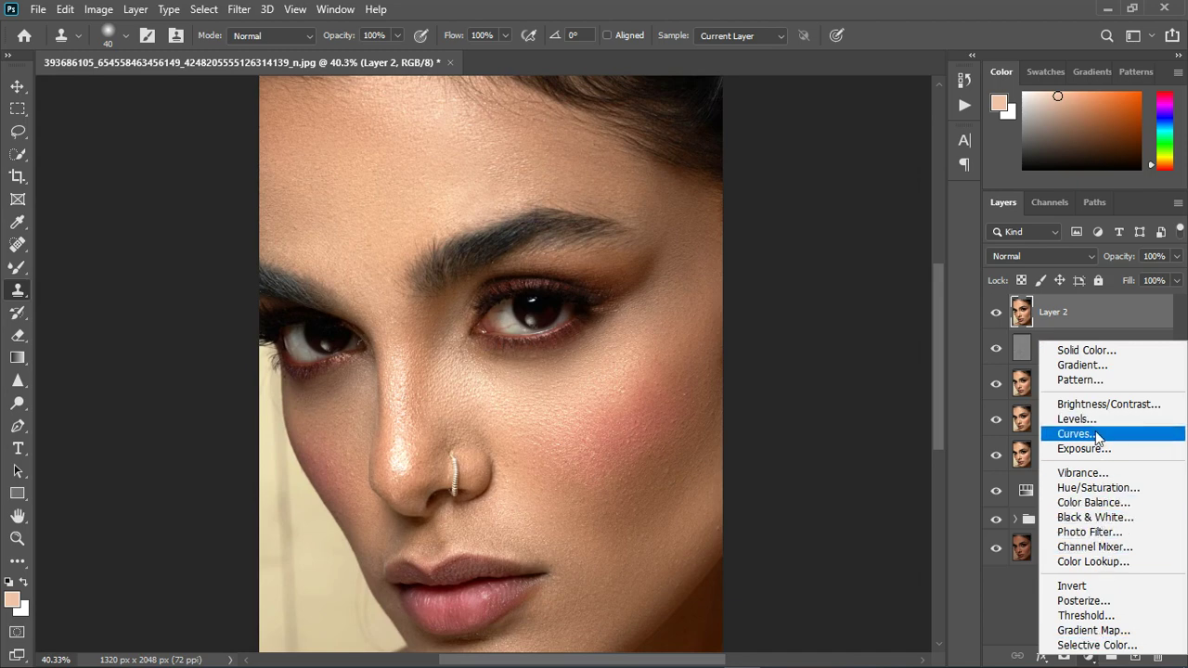
left_click(1084, 350)
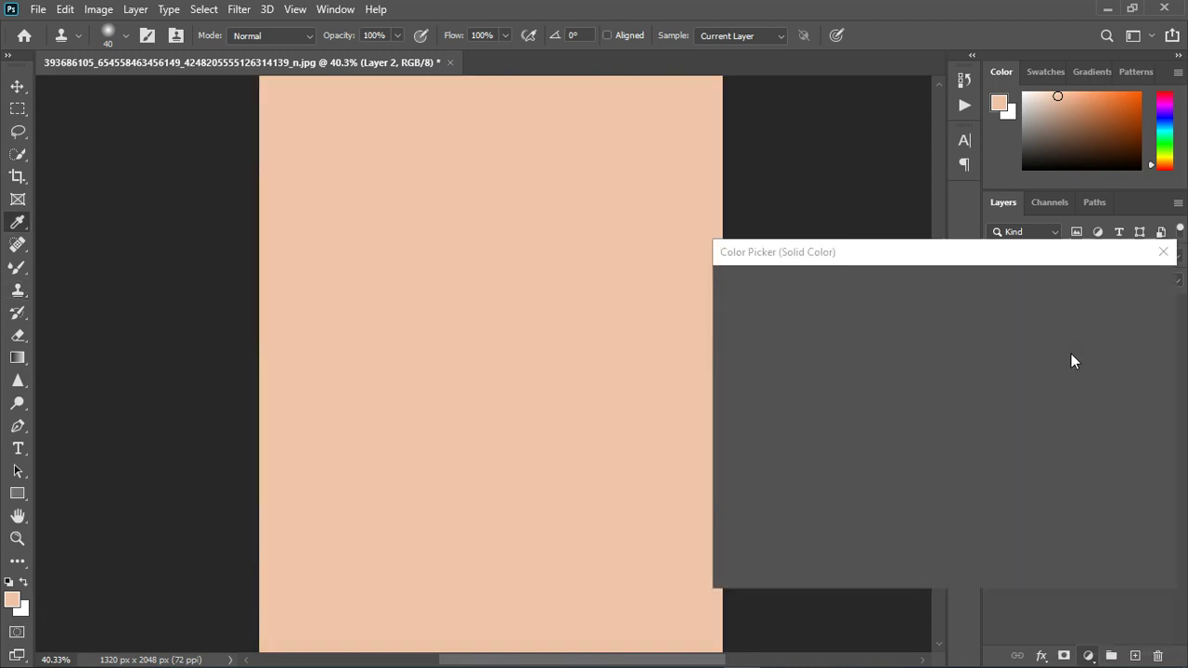
left_click(1094, 287)
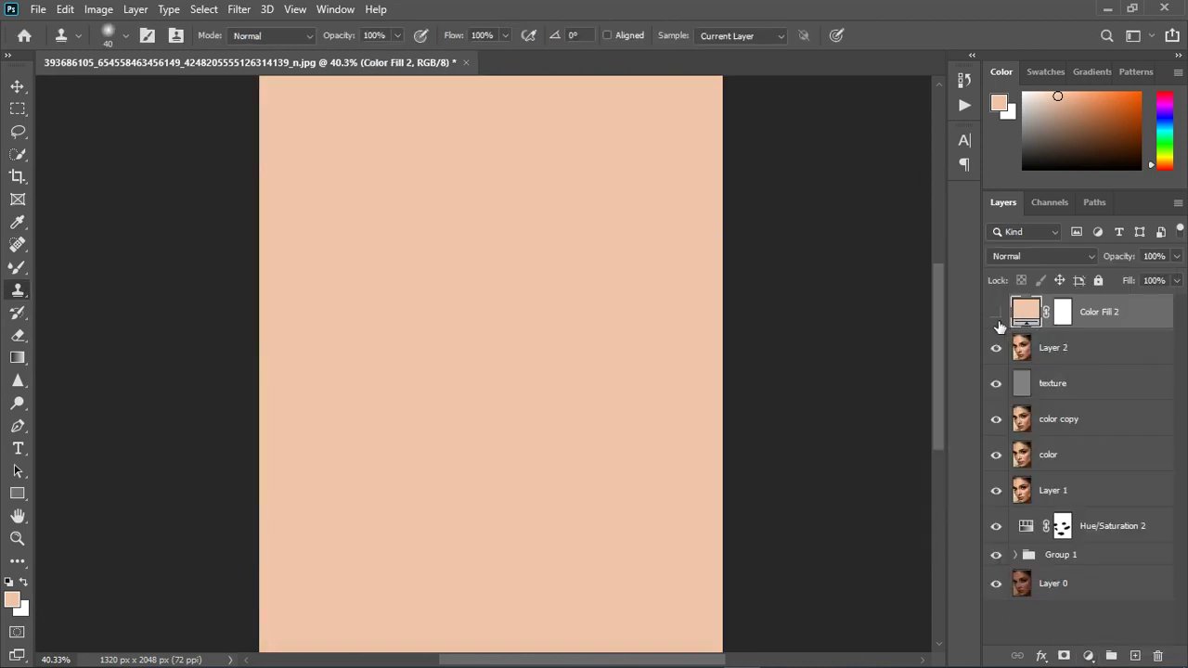
- With the fill layer hidden, change its color to a beige sampled from the white of the eye, and show it again
left_click(997, 316)
double_click(1027, 313)
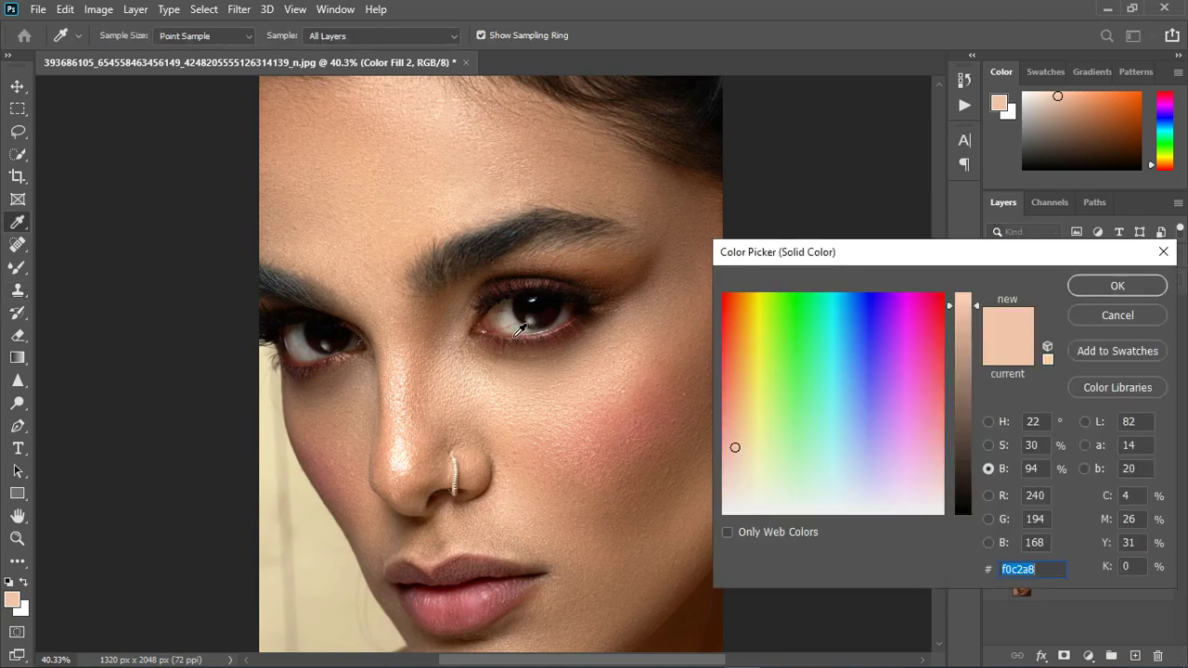
left_click(537, 340)
left_click(1116, 288)
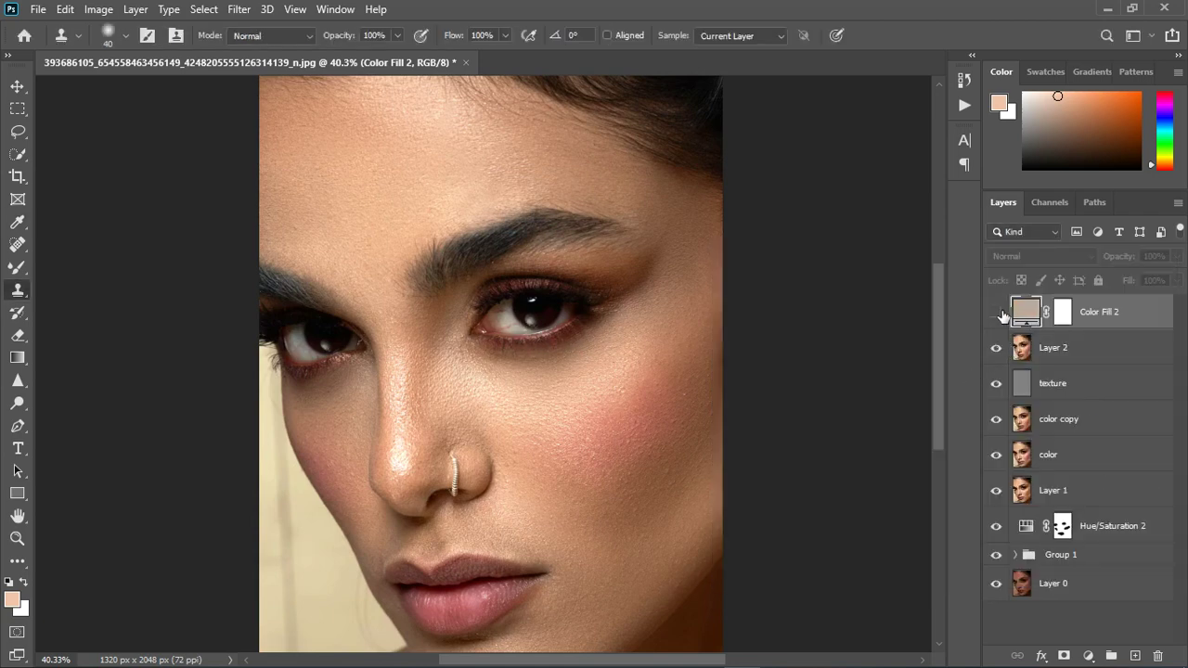
left_click(997, 313)
- Invert the color fill layer's mask to black and set the layer's blend mode to Divide
left_click(1064, 314)
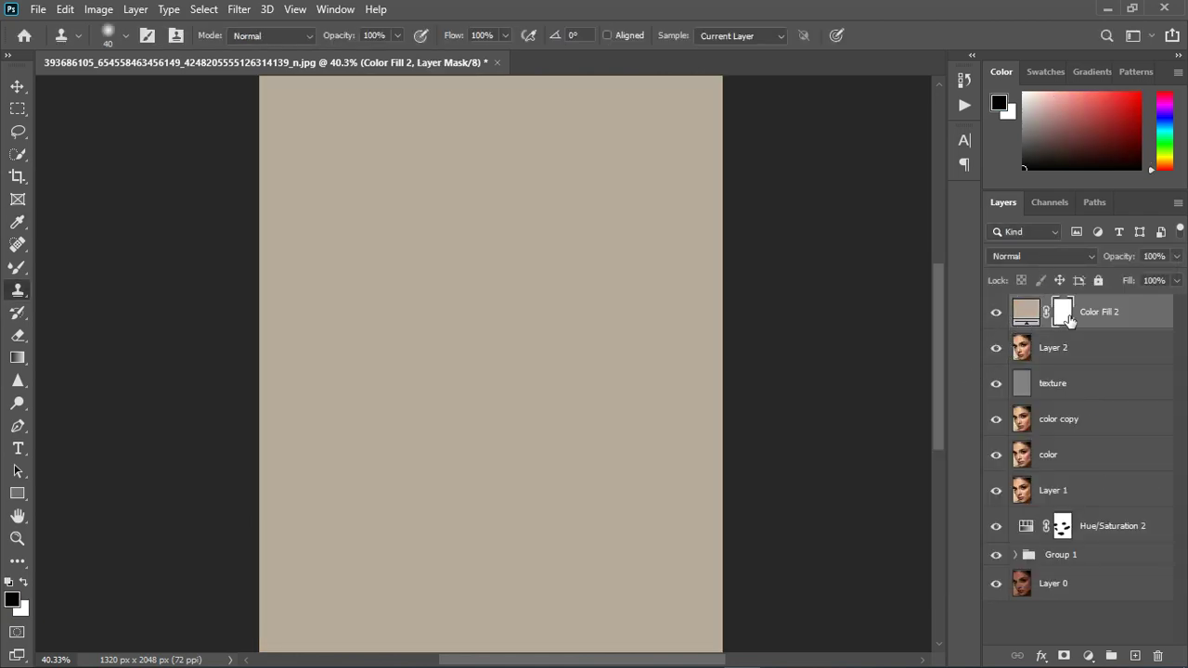
key("ctrl+i")
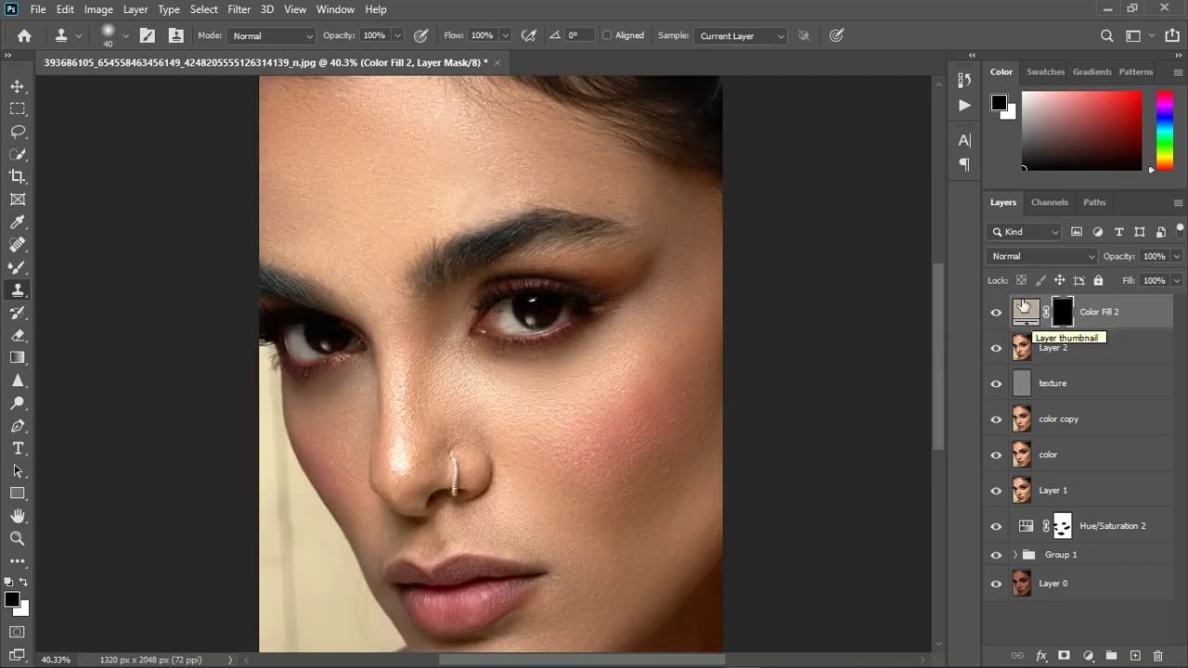
left_click(1030, 256)
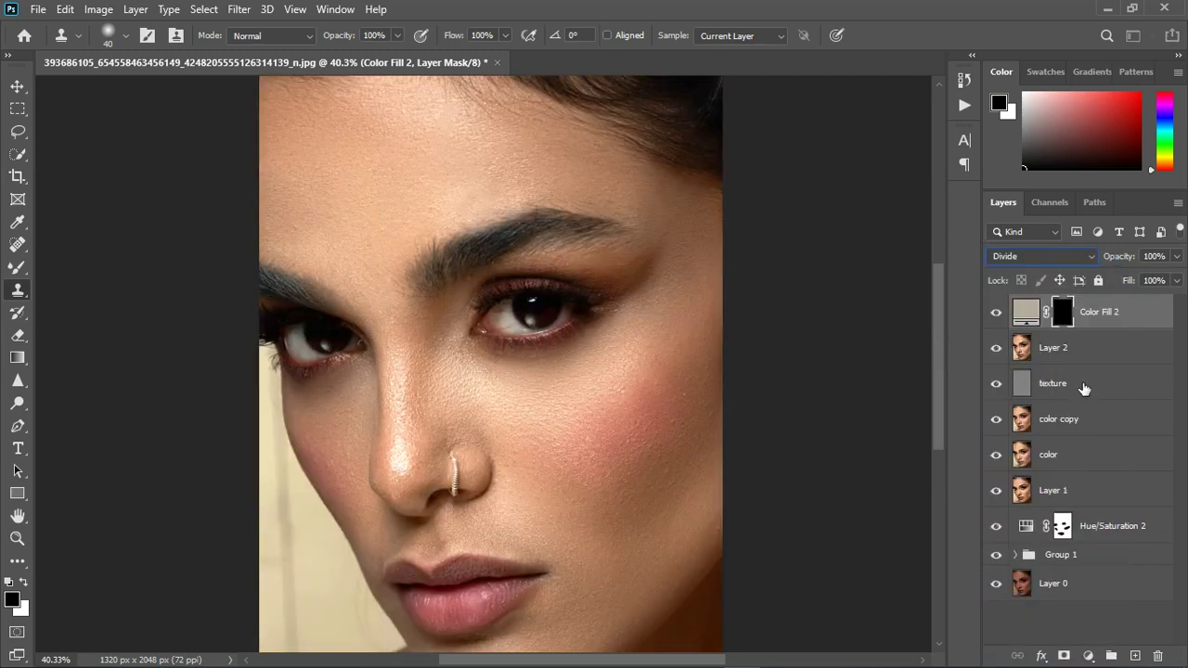
left_click(1005, 587)
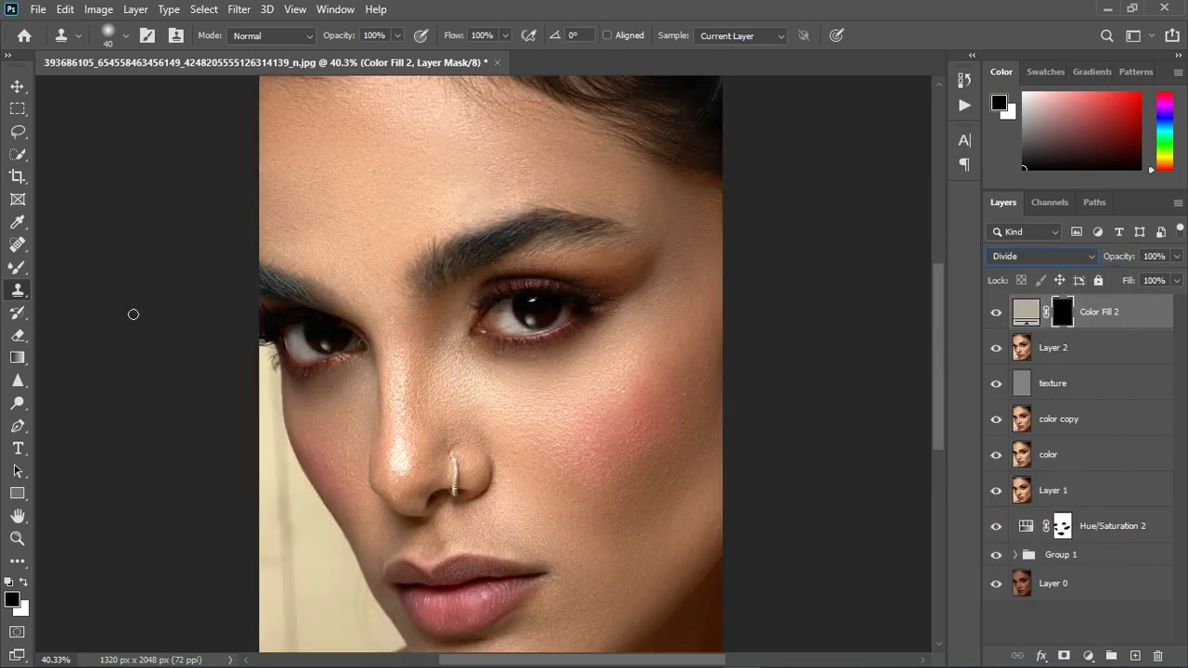
- Paint white on the fill layer's mask with a brush about 70 px wide to brighten the white of the more visible eye
left_click(16, 267)
left_click(43, 270)
scroll(538, 334, "up", 5)
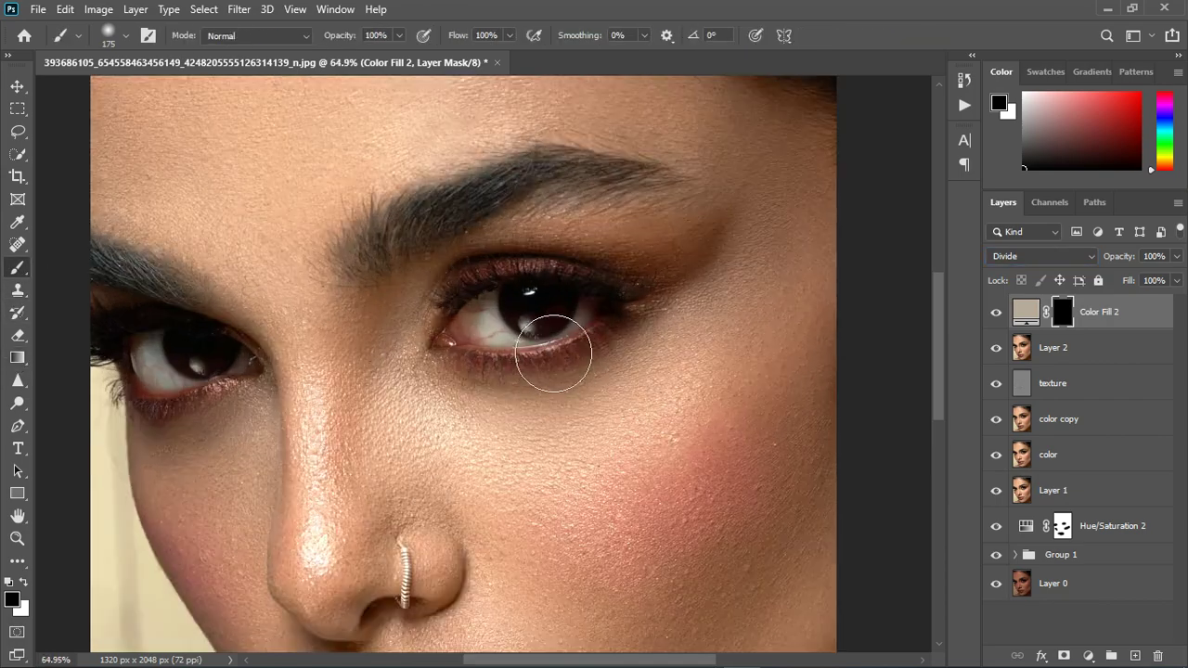
key("bracketleft")
key("bracketleft")
key("bracketleft")
key("bracketleft")
key("bracketleft")
key("bracketleft")
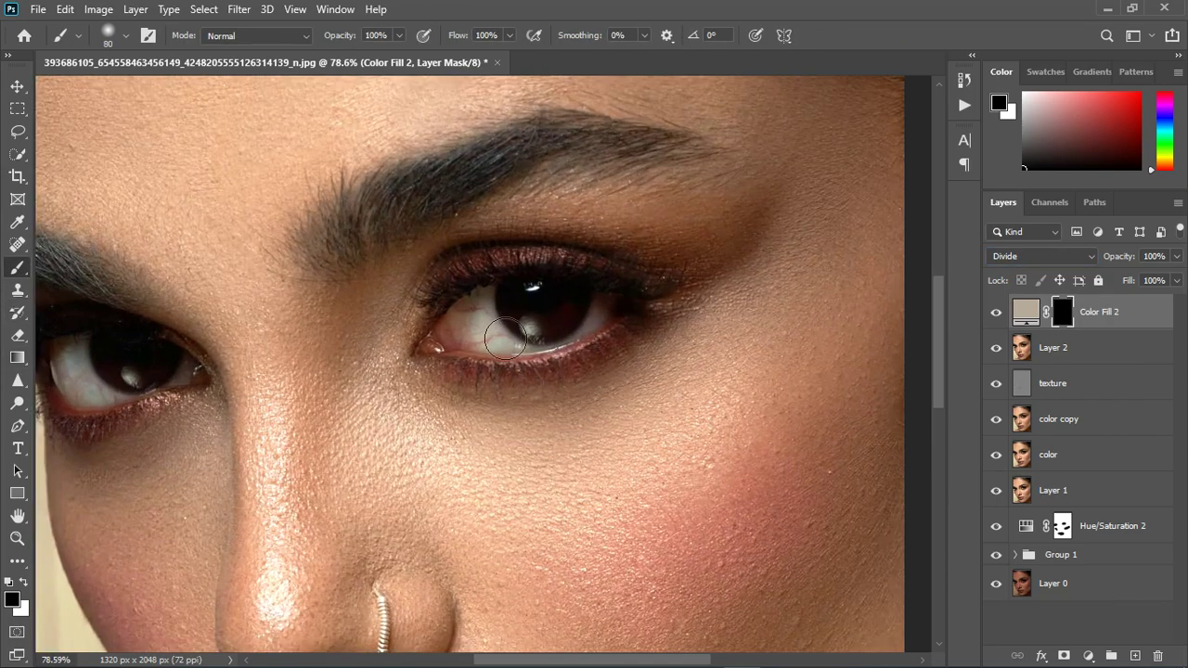
key("x")
mouse_move(505, 352)
left_mouse_down()
mouse_move(469, 336)
mouse_move(511, 359)
mouse_move(498, 316)
mouse_move(593, 315)
mouse_move(583, 340)
mouse_move(613, 331)
mouse_move(457, 343)
mouse_move(583, 323)
mouse_move(398, 335)
left_mouse_up()
scroll(356, 341, "down", 3)
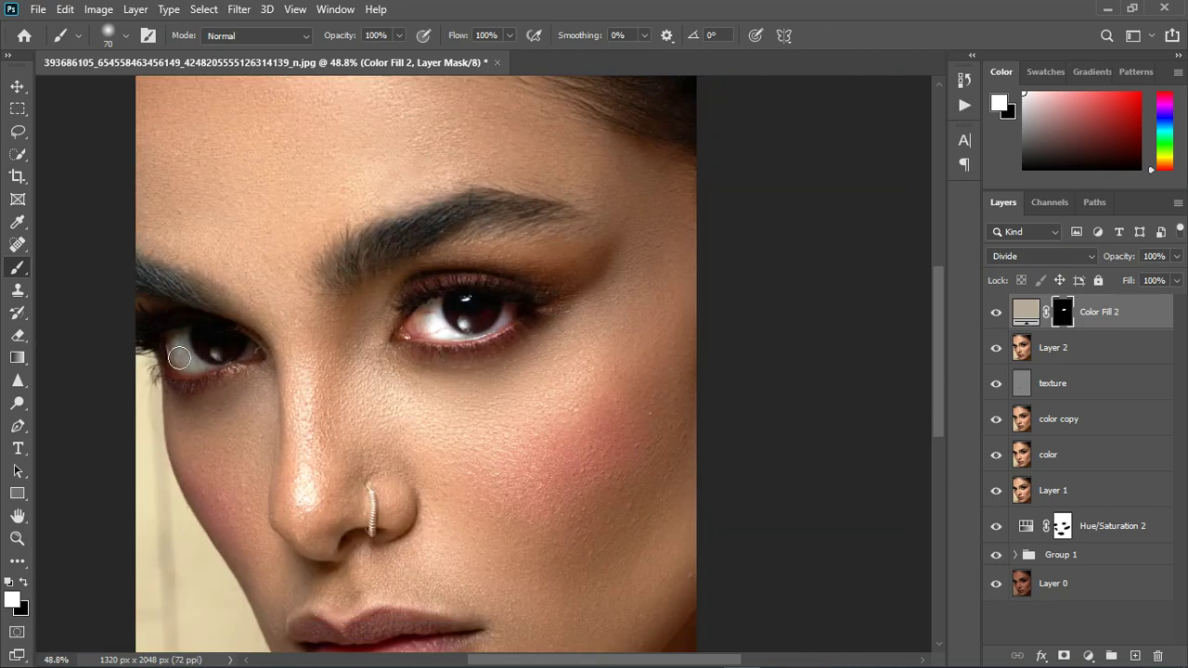
- Paint the mask white over the other eye's white and toggle the fill layer to compare the brightening
mouse_move(180, 359)
left_mouse_down()
mouse_move(210, 374)
mouse_move(196, 359)
mouse_move(210, 353)
mouse_move(259, 362)
mouse_move(192, 366)
mouse_move(185, 347)
mouse_move(241, 350)
left_mouse_up()
scroll(353, 335, "down", 3)
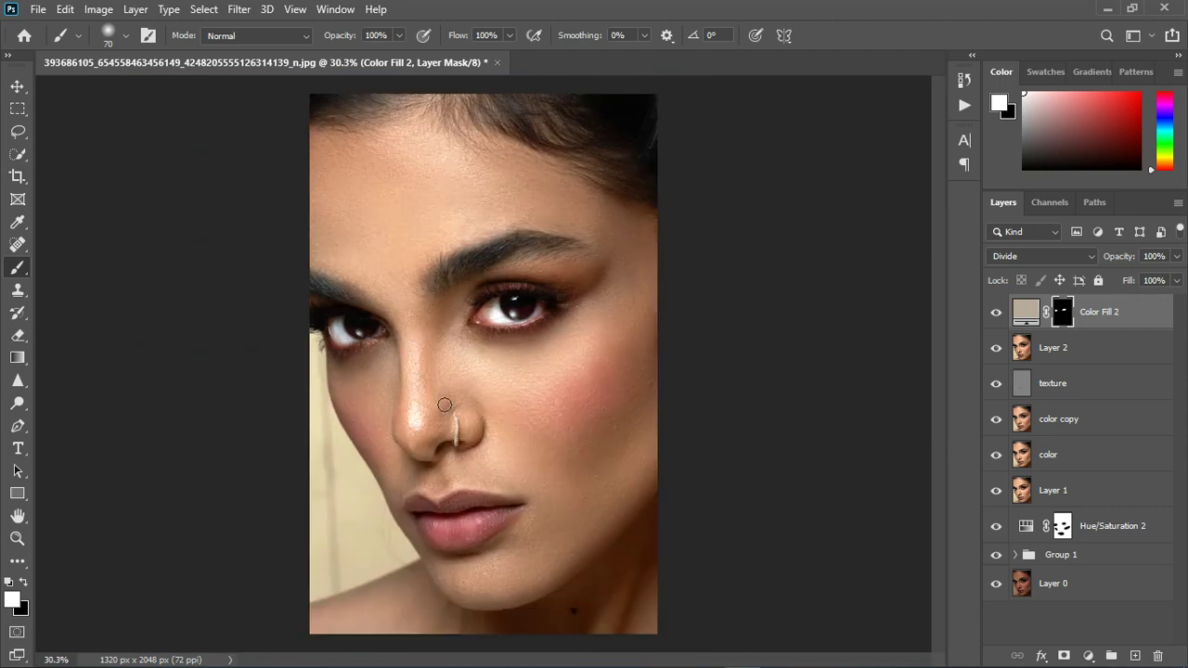
left_click(1000, 315)
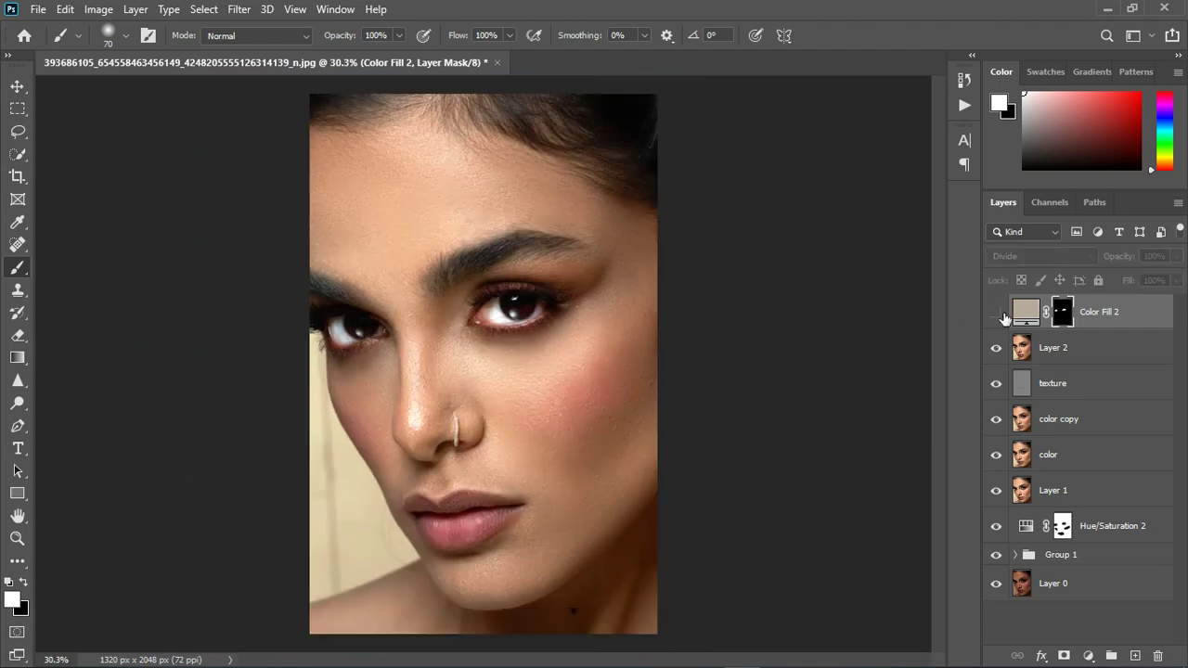
left_click(1001, 319)
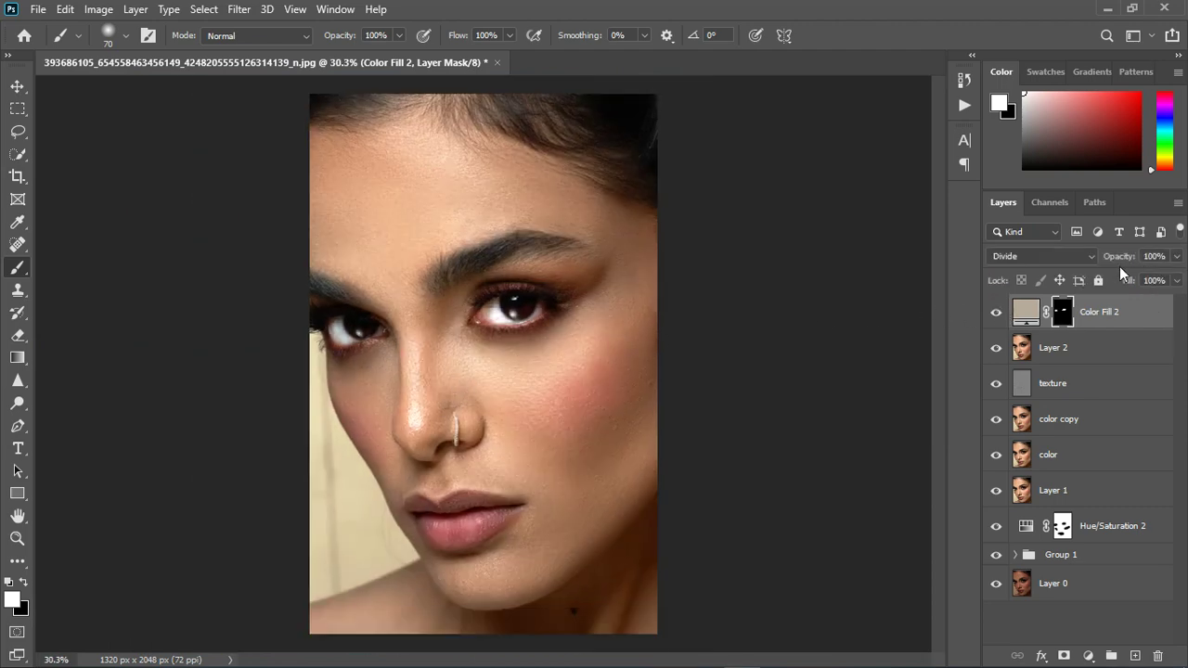
- Lighten the eye color fill layer's color to #feedd8 and toggle the layer to compare the eyes
double_click(1024, 313)
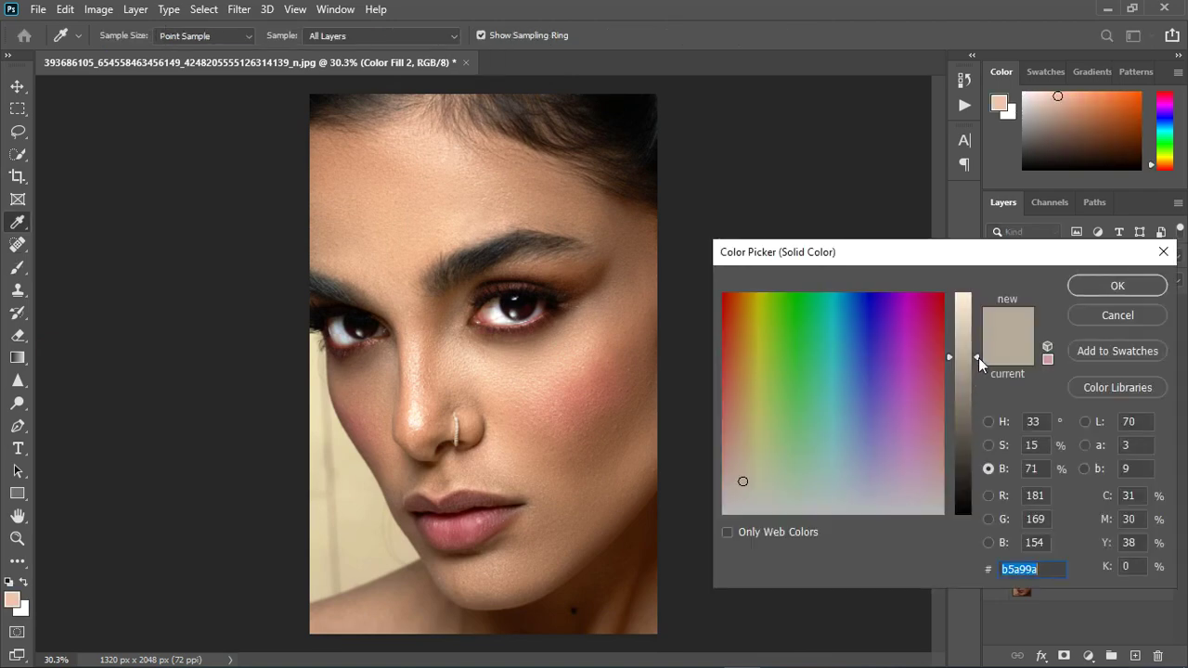
left_click_drag(978, 357, 971, 295)
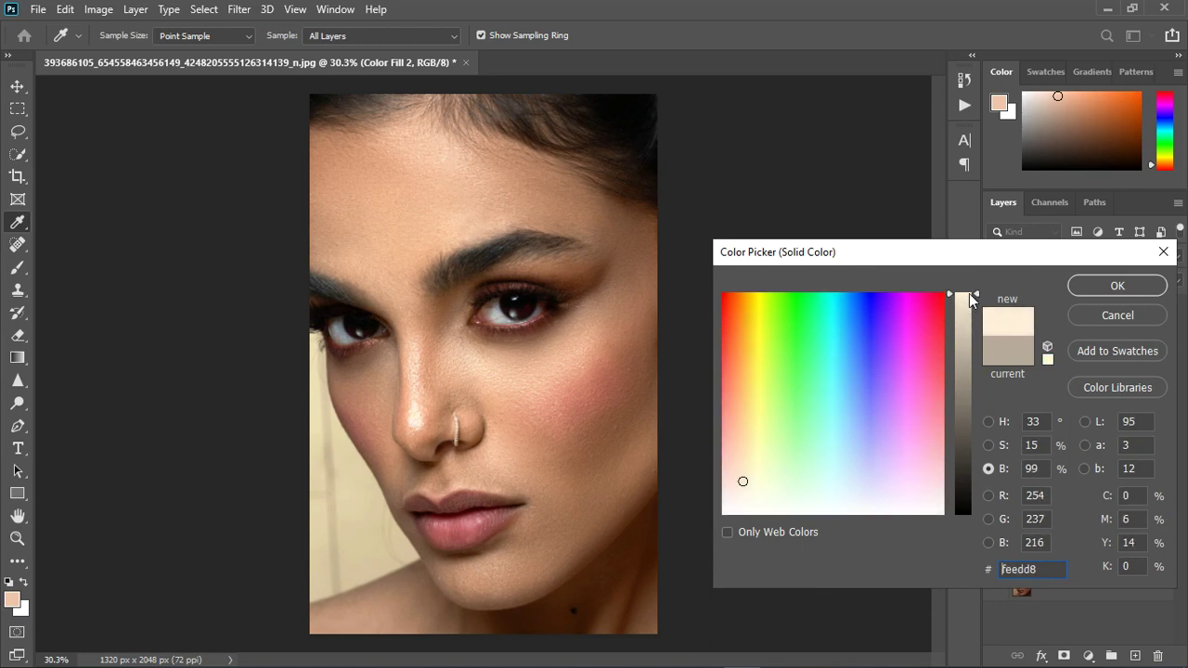
left_click(1078, 295)
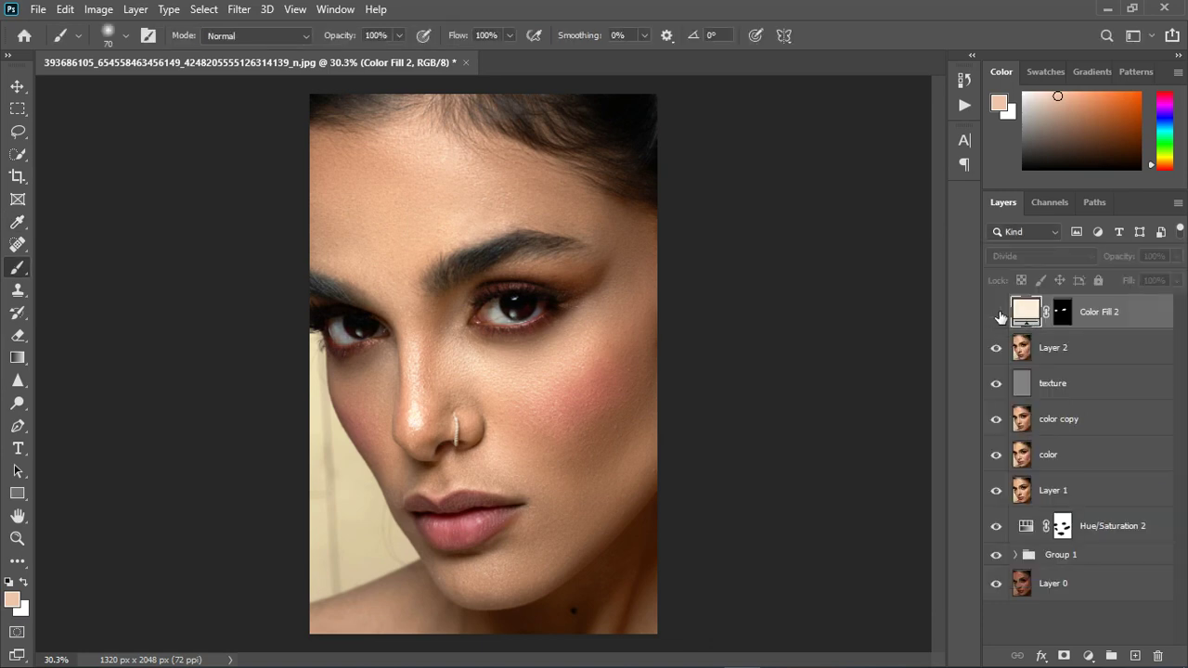
left_click(997, 313)
scroll(519, 317, "up", 3)
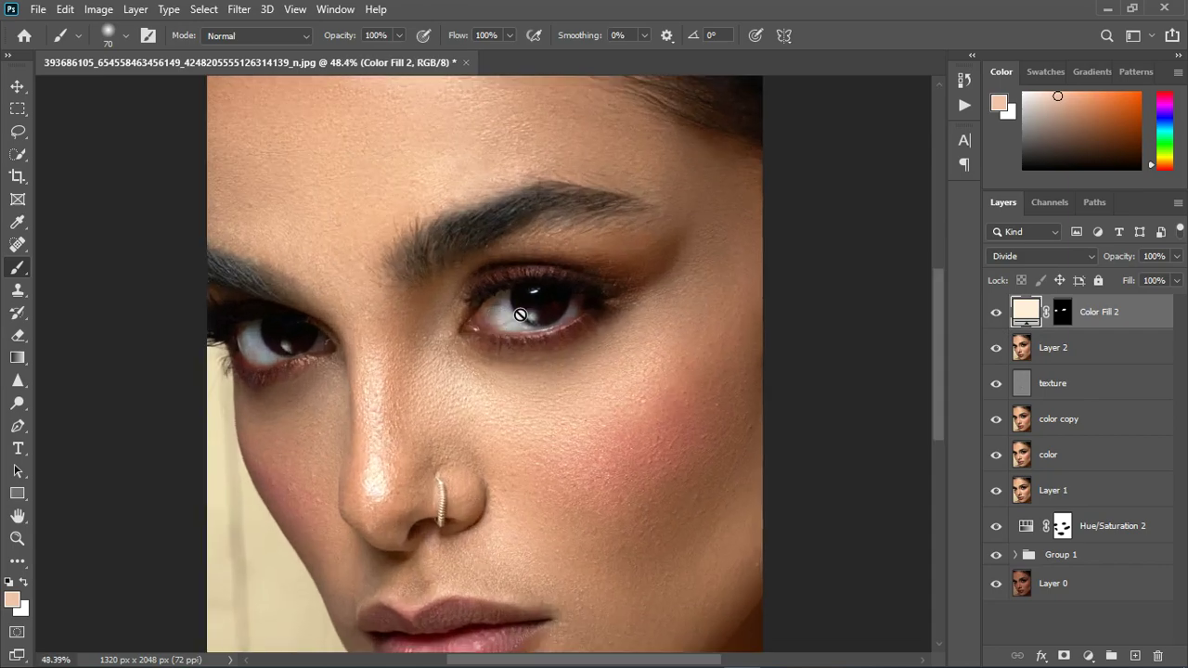
scroll(527, 317, "down", 2)
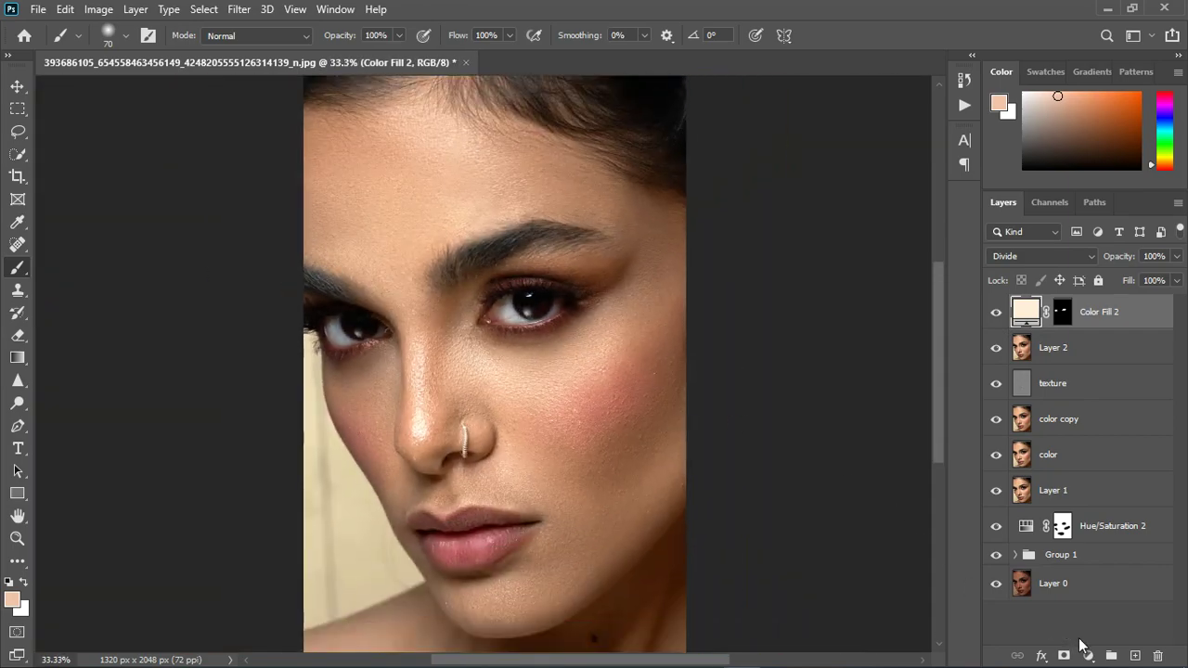
- Add a Photo Filter adjustment layer using Cooling Filter (82) and lower the layer's opacity to 57%
left_click(1087, 654)
left_click(1093, 454)
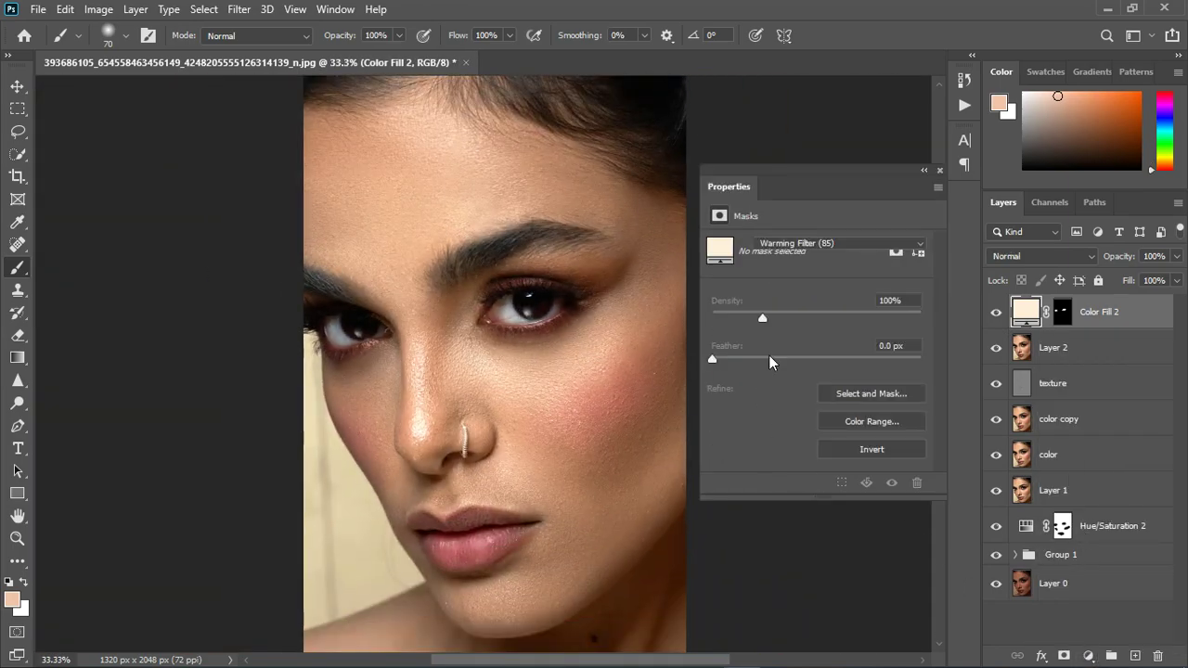
left_click(834, 243)
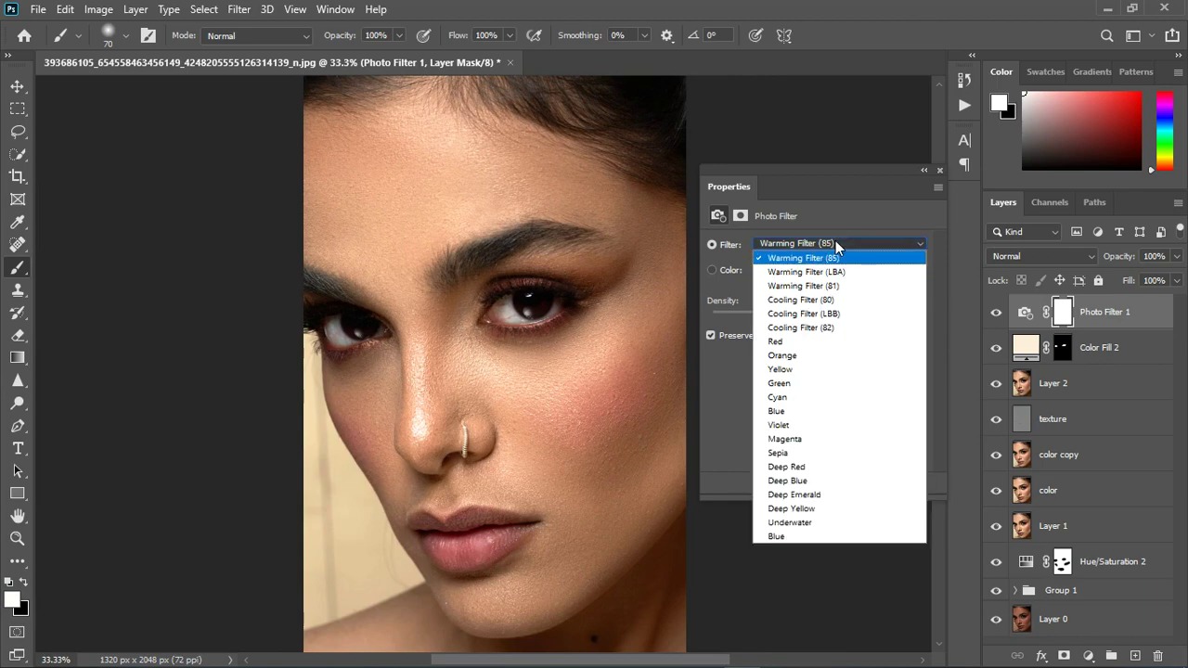
left_click(825, 327)
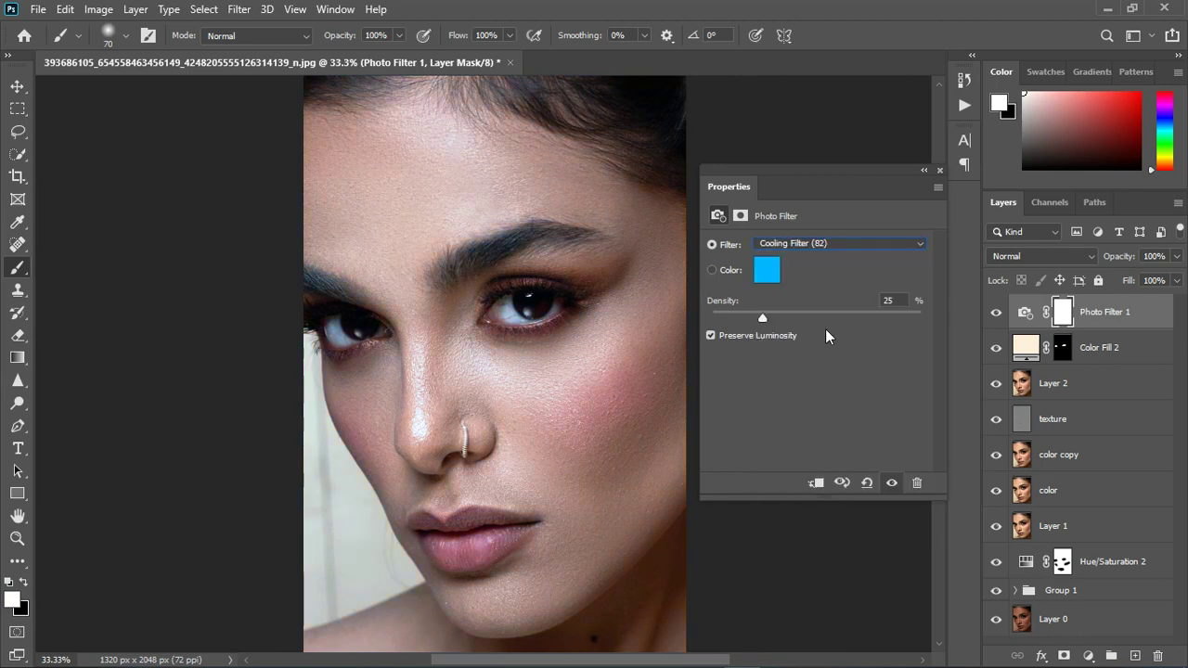
left_click(939, 170)
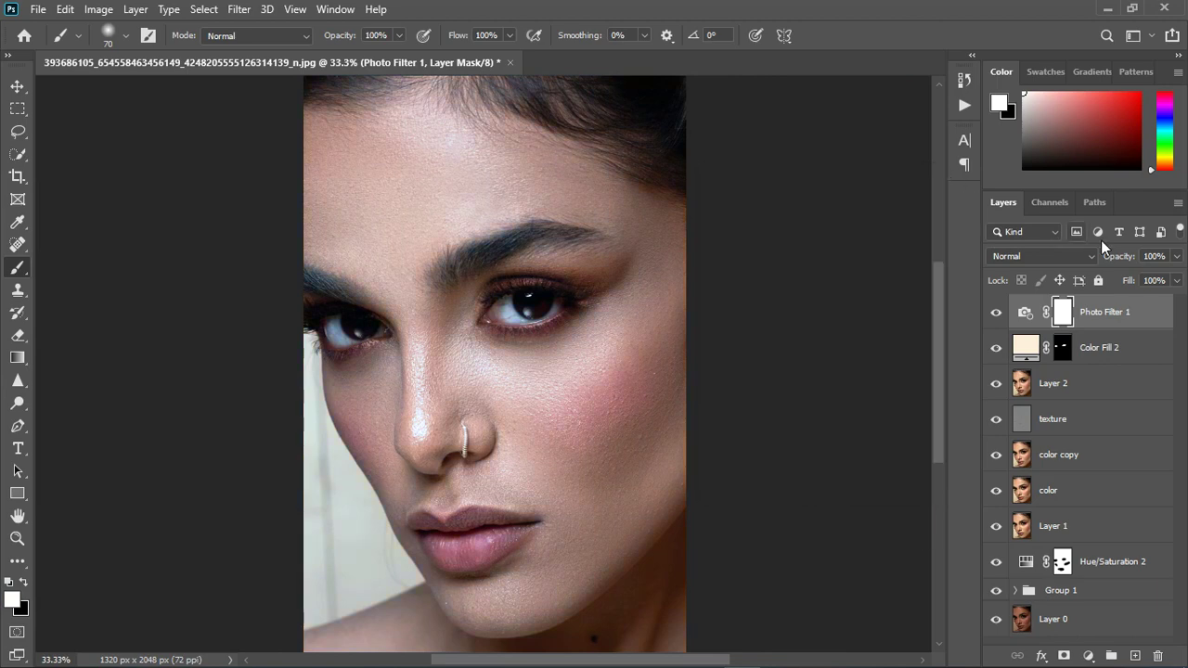
left_click(1176, 256)
left_click_drag(1175, 276, 1147, 280)
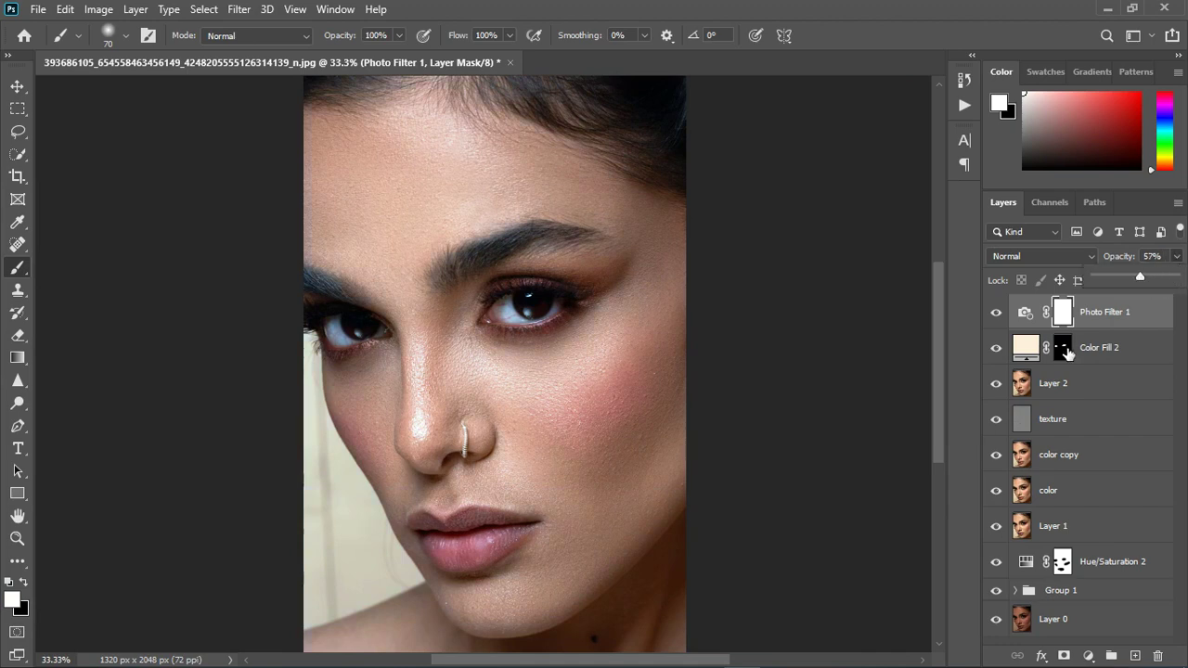
left_click_drag(1067, 355, 1067, 318)
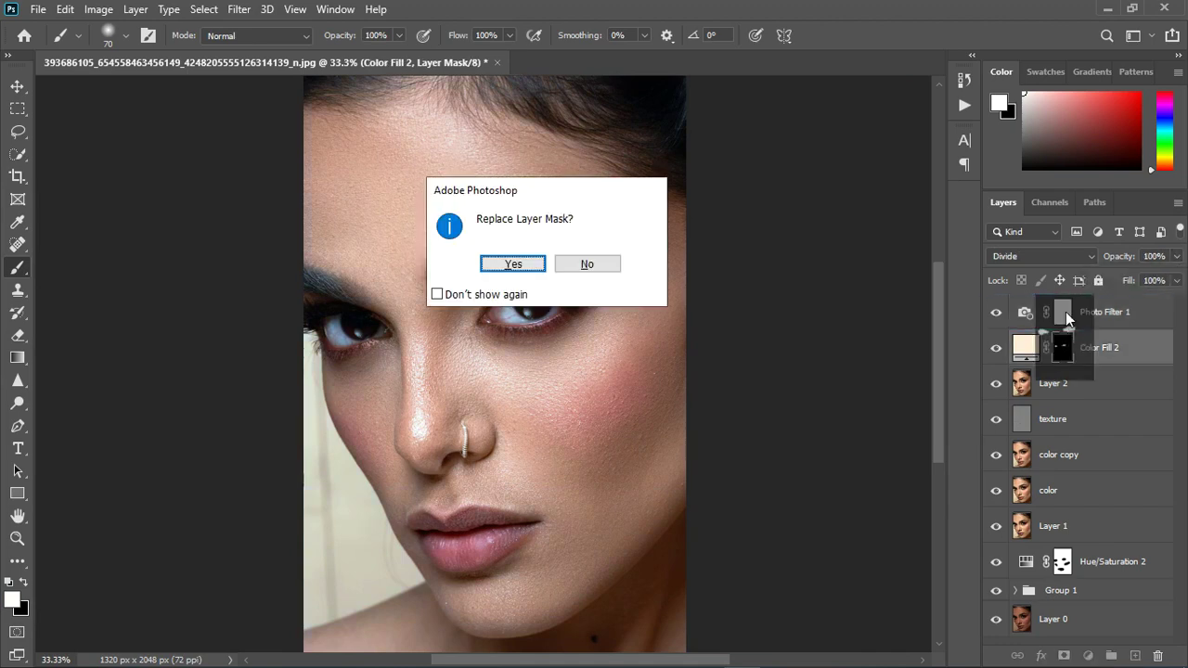
left_click(516, 265)
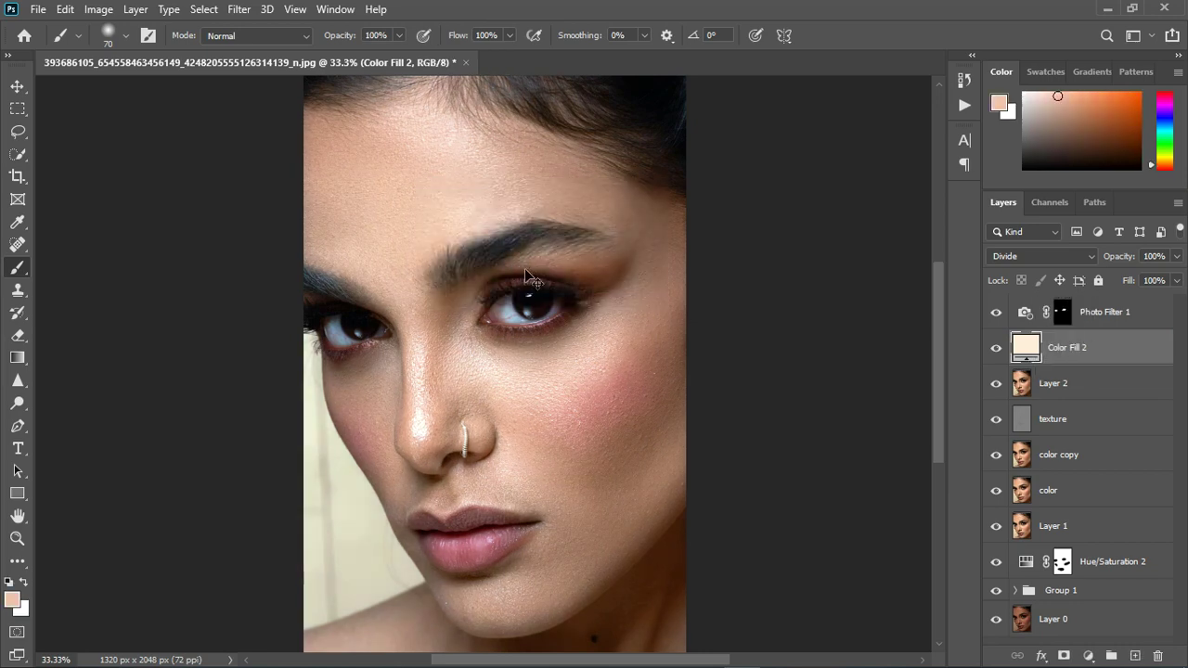
key("ctrl+z")
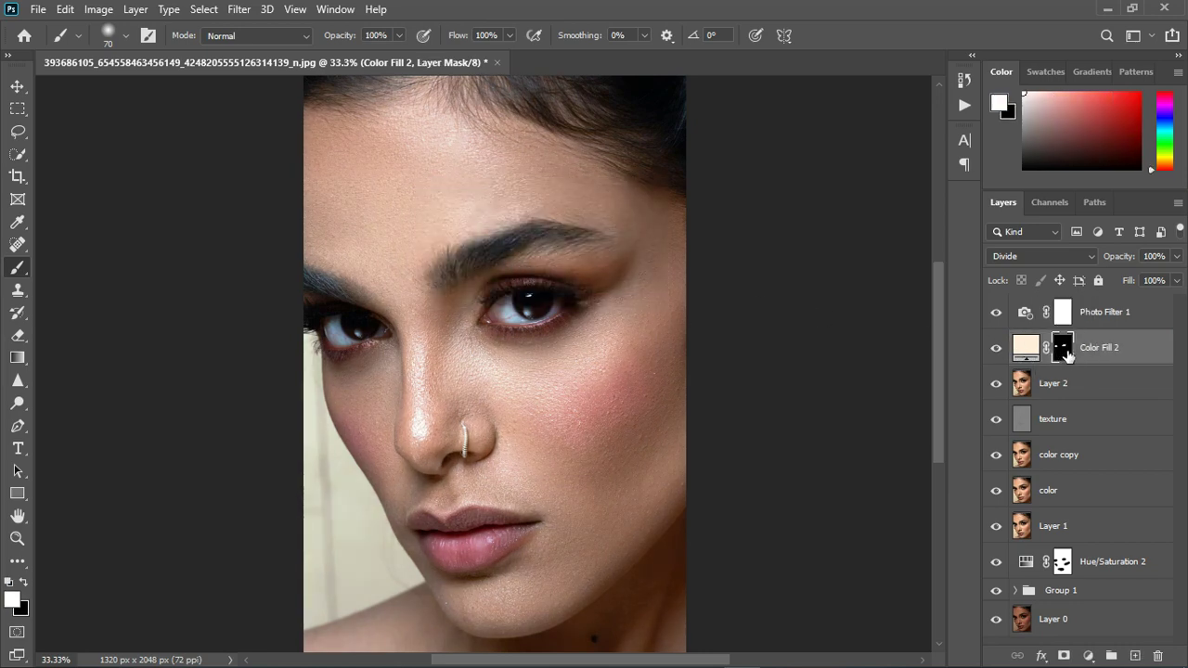
- Replace the Photo Filter layer's mask with a copy of the Color Fill 2 mask and lower the filter layer's opacity to 41%
left_click_drag(1067, 355, 1061, 314)
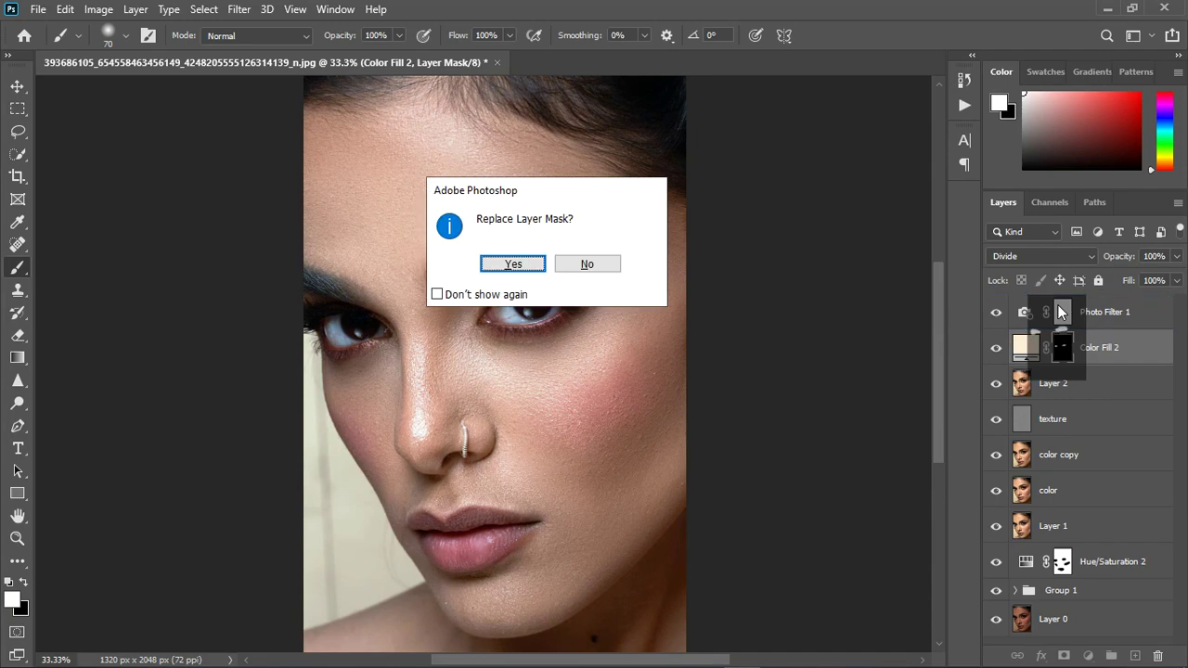
left_click(525, 265)
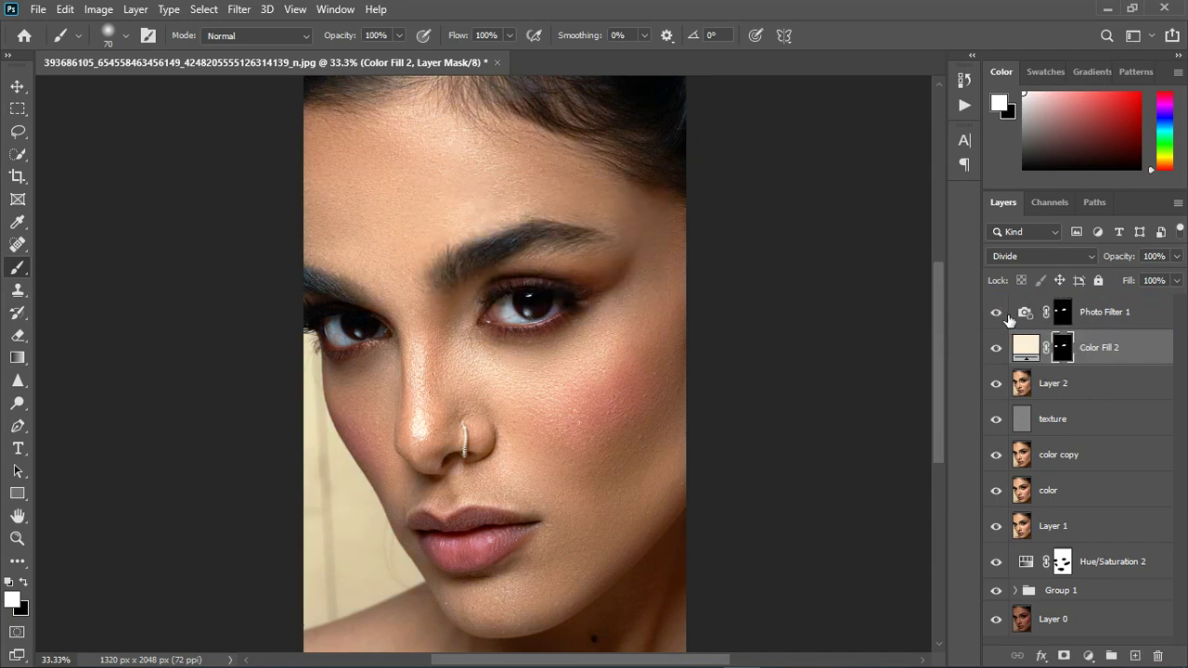
left_click(1154, 316)
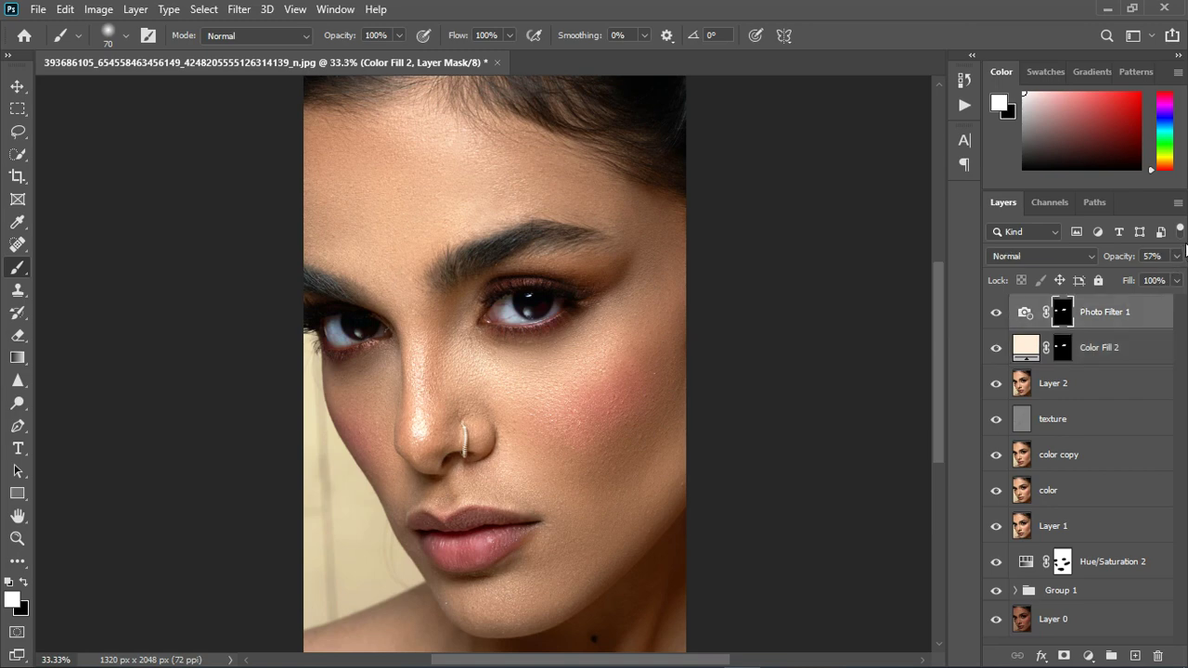
left_click_drag(1176, 256, 1142, 277)
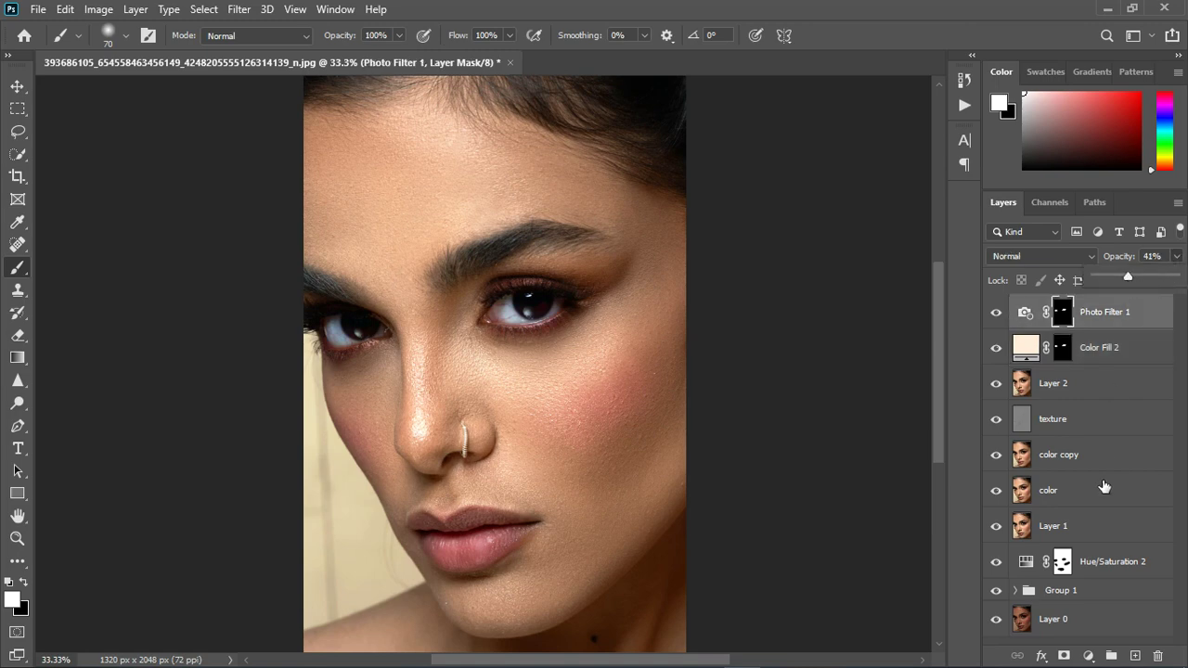
- Add a Black & White adjustment layer with Reds at 42 and Yellows at 117
left_click(1089, 656)
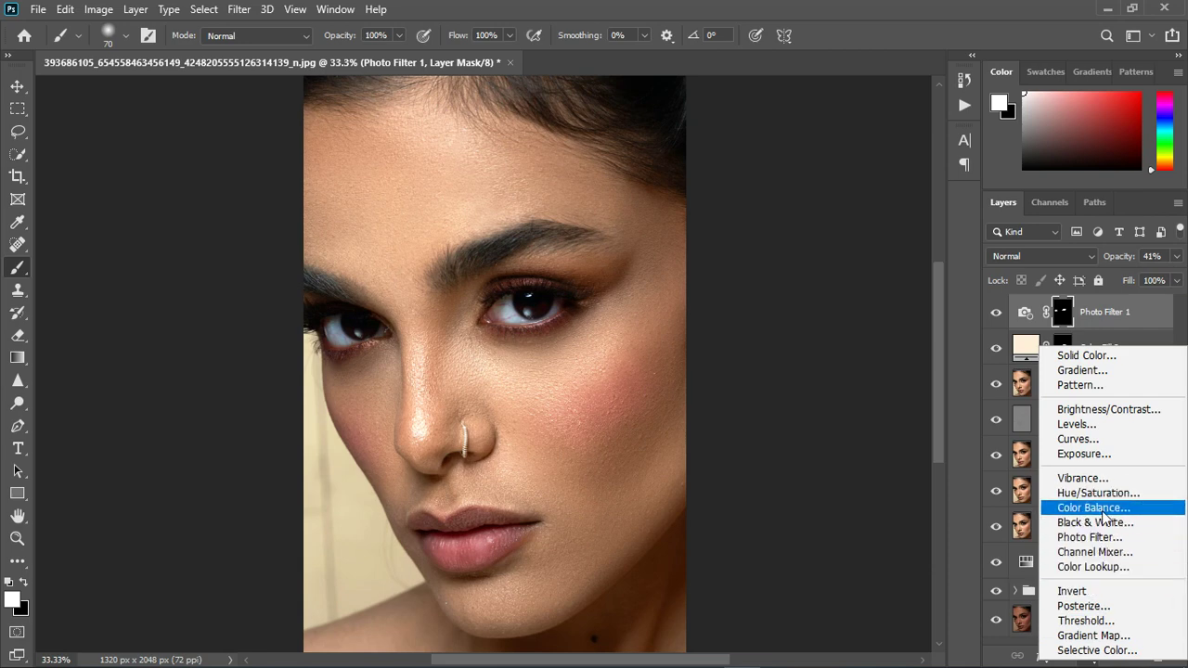
left_click(1095, 522)
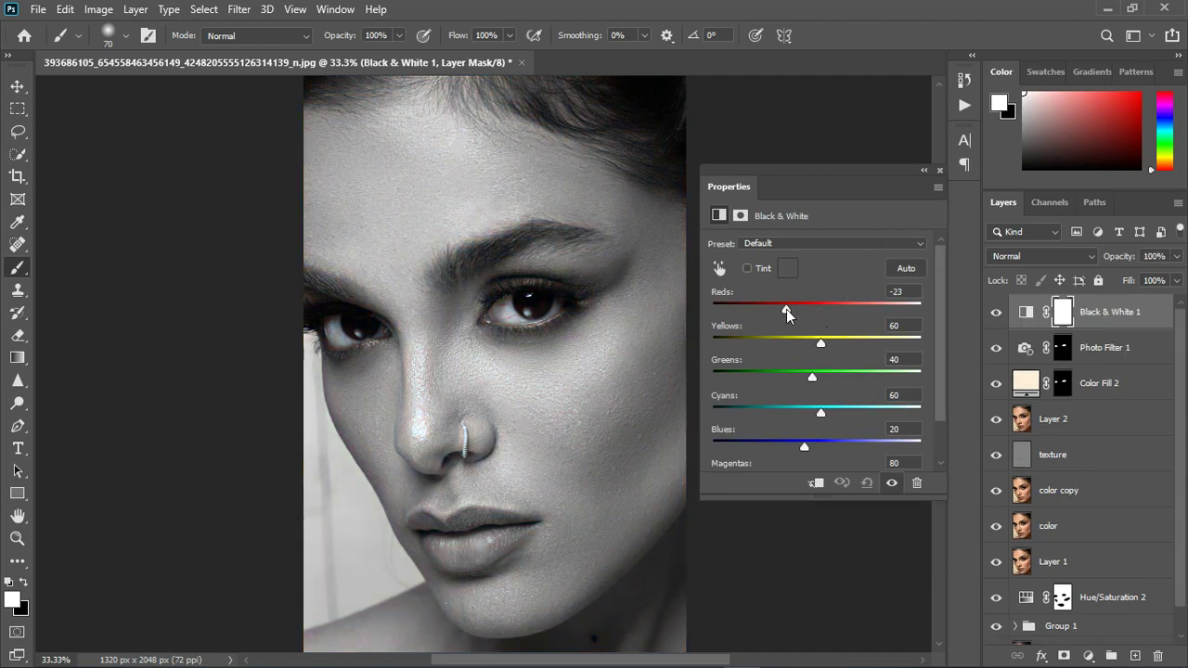
left_click_drag(786, 309, 813, 306)
left_click_drag(847, 344, 843, 348)
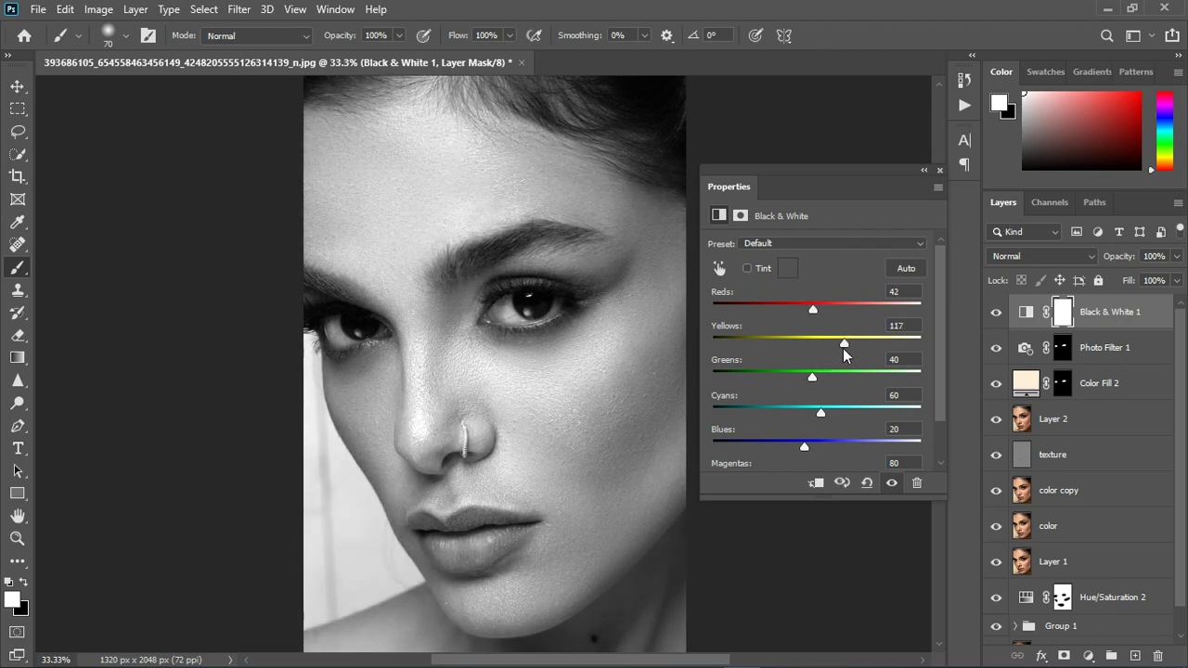
left_click(938, 171)
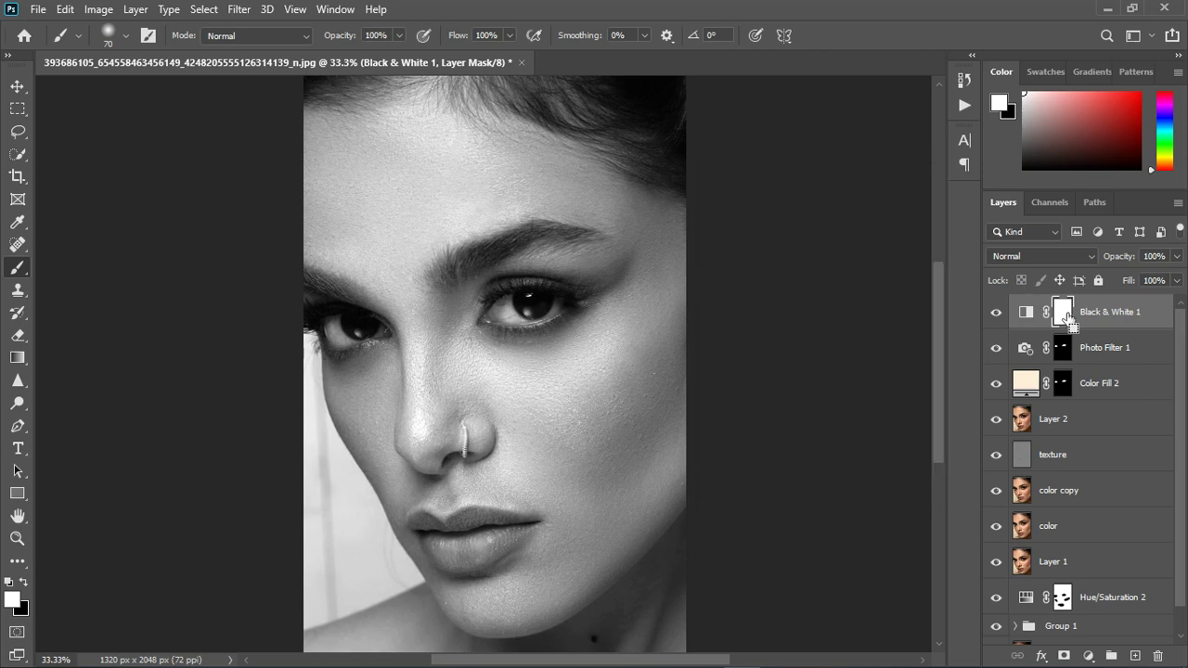
- Invert the Black & White layer's mask and paint white over the more visible eye's white, reducing the brush to 40 px
key("ctrl+i")
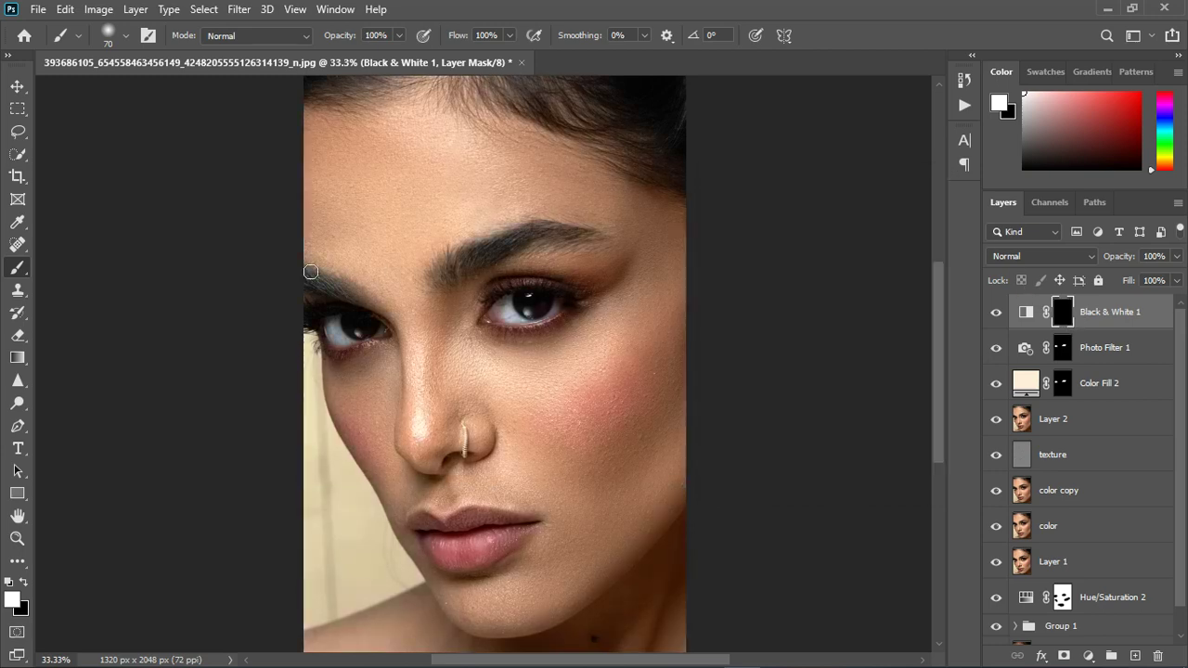
scroll(177, 358, "up", 4)
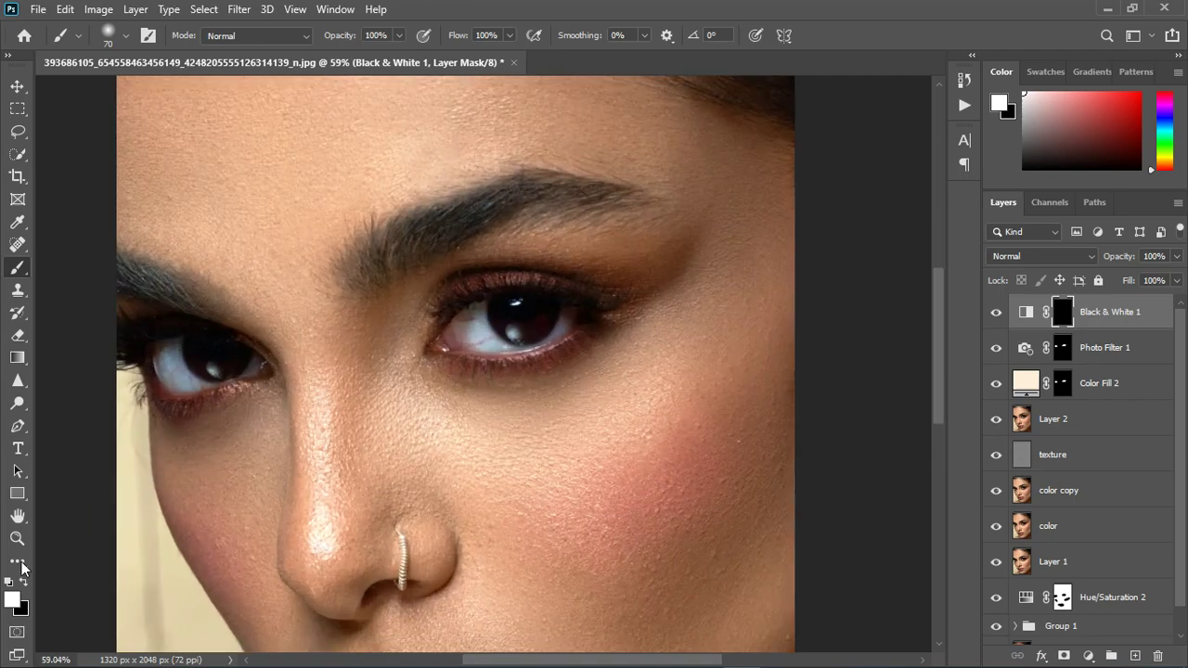
scroll(496, 338, "up", 1)
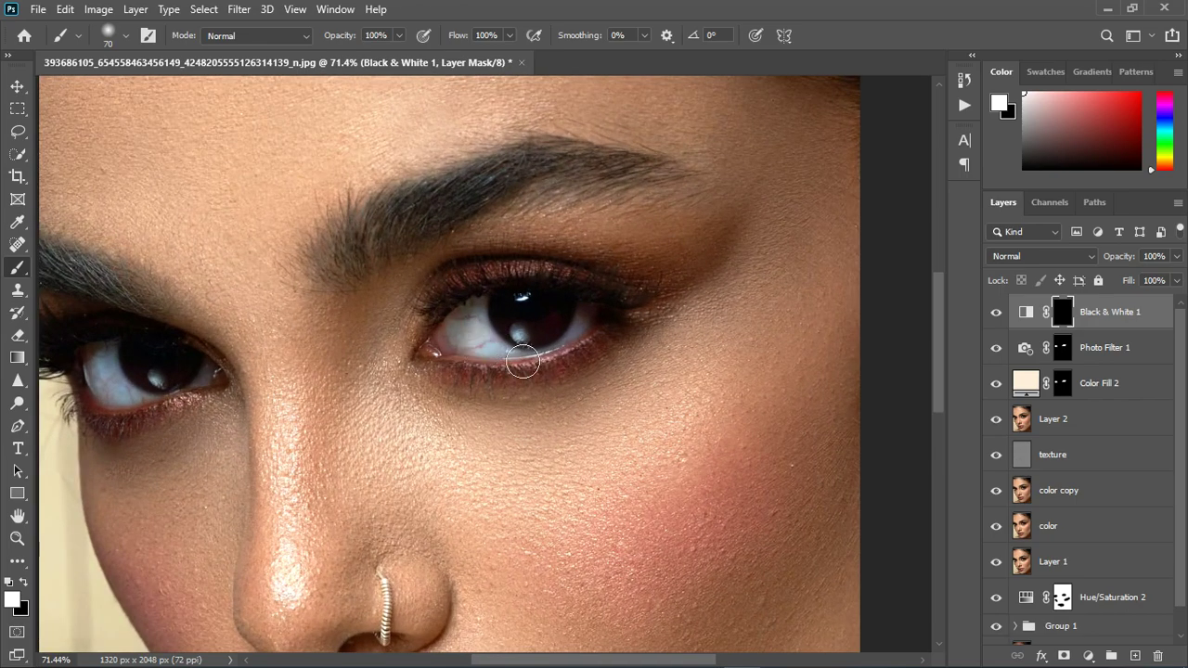
mouse_move(522, 362)
left_mouse_down()
mouse_move(455, 358)
mouse_move(520, 371)
mouse_move(468, 355)
mouse_move(487, 345)
mouse_move(501, 362)
mouse_move(492, 349)
left_mouse_up()
scroll(483, 355, "up", 1)
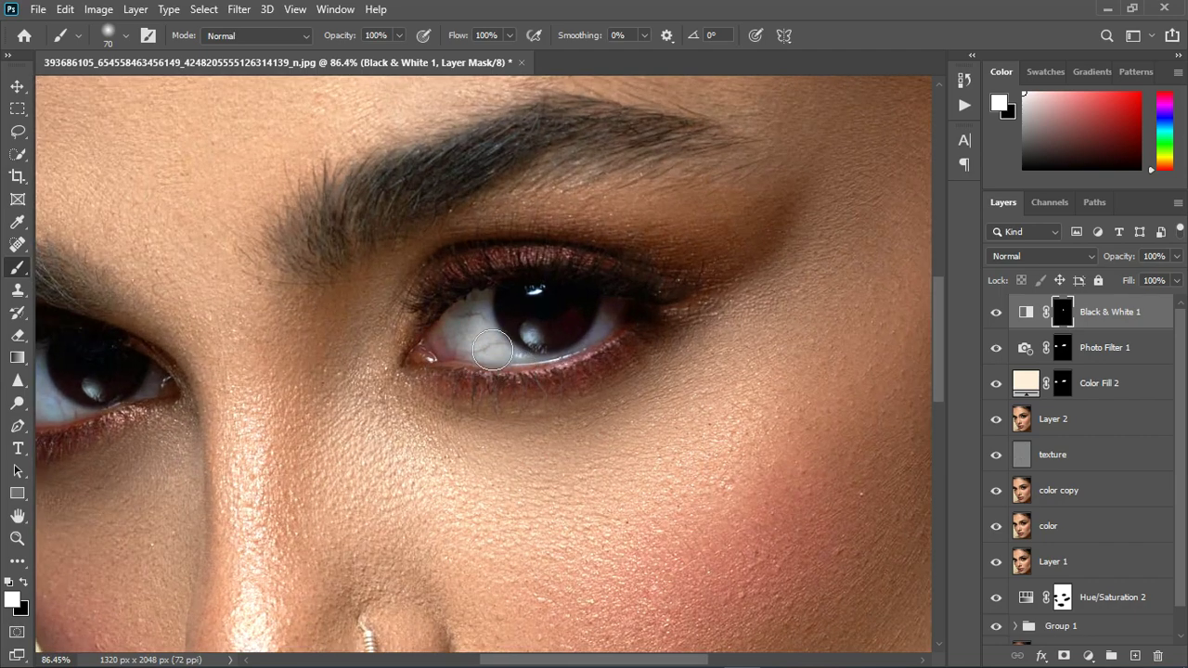
key("bracketleft")
key("bracketleft")
key("bracketleft")
- Paint the Black & White mask white over the other eye's white with the 40 px brush
scroll(505, 363, "down", 4)
scroll(325, 373, "up", 4)
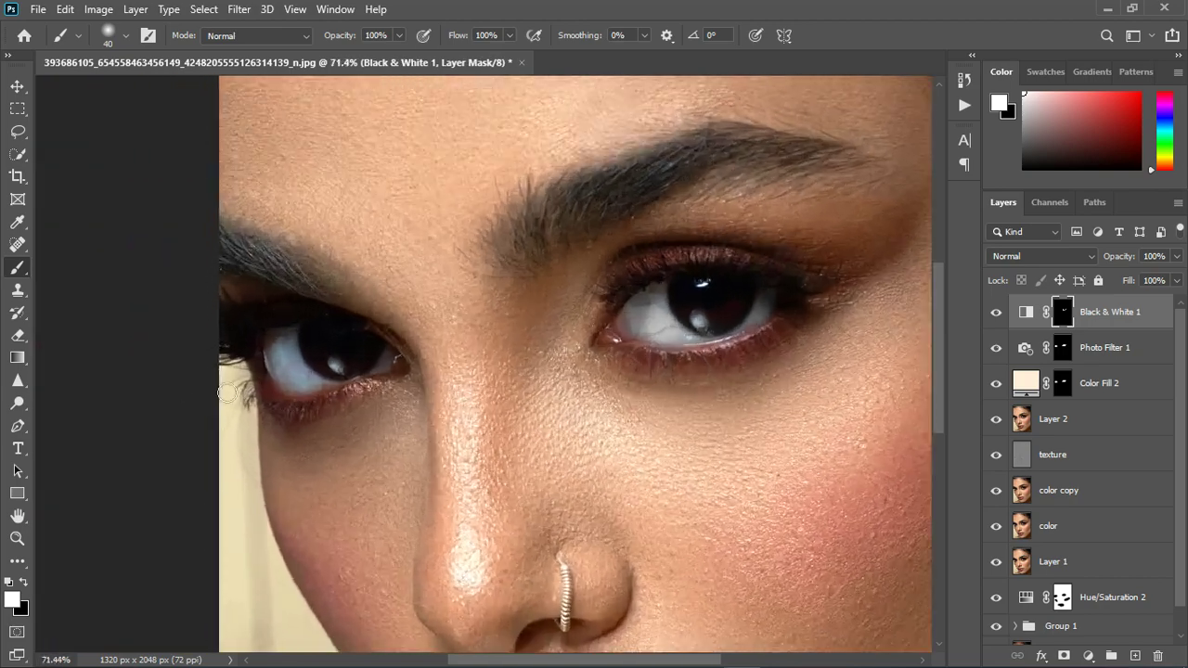
mouse_move(324, 373)
left_mouse_down()
mouse_move(313, 339)
mouse_move(308, 361)
mouse_move(345, 390)
mouse_move(336, 381)
left_mouse_up()
scroll(336, 380, "down", 3)
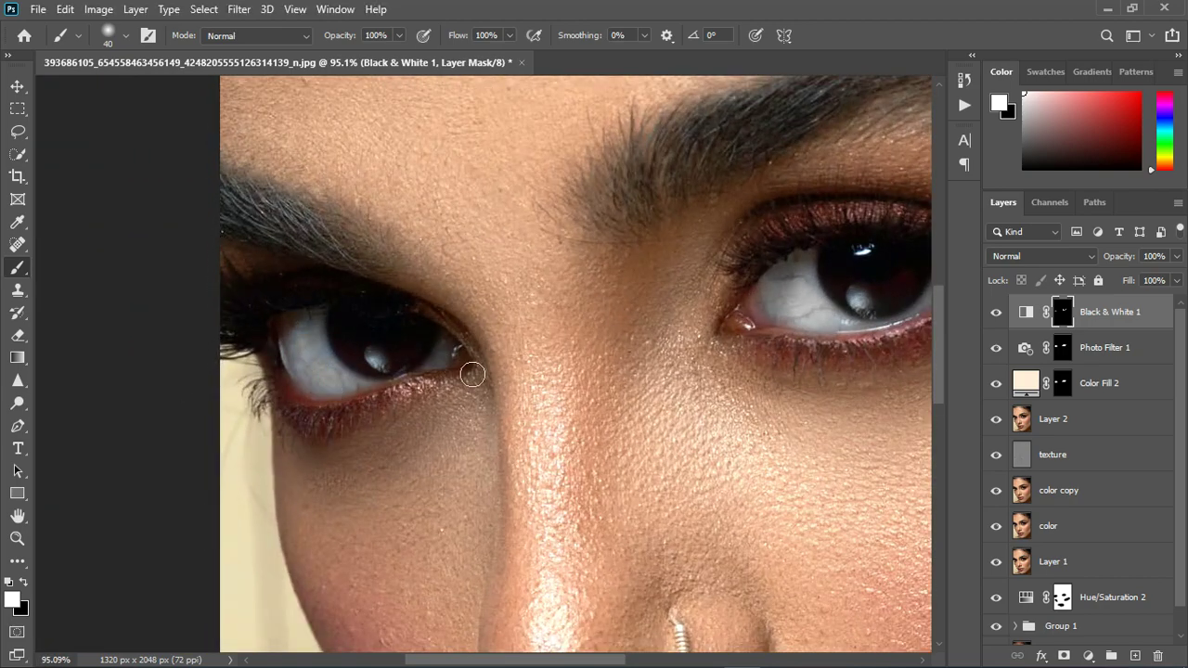
scroll(478, 386, "down", 2)
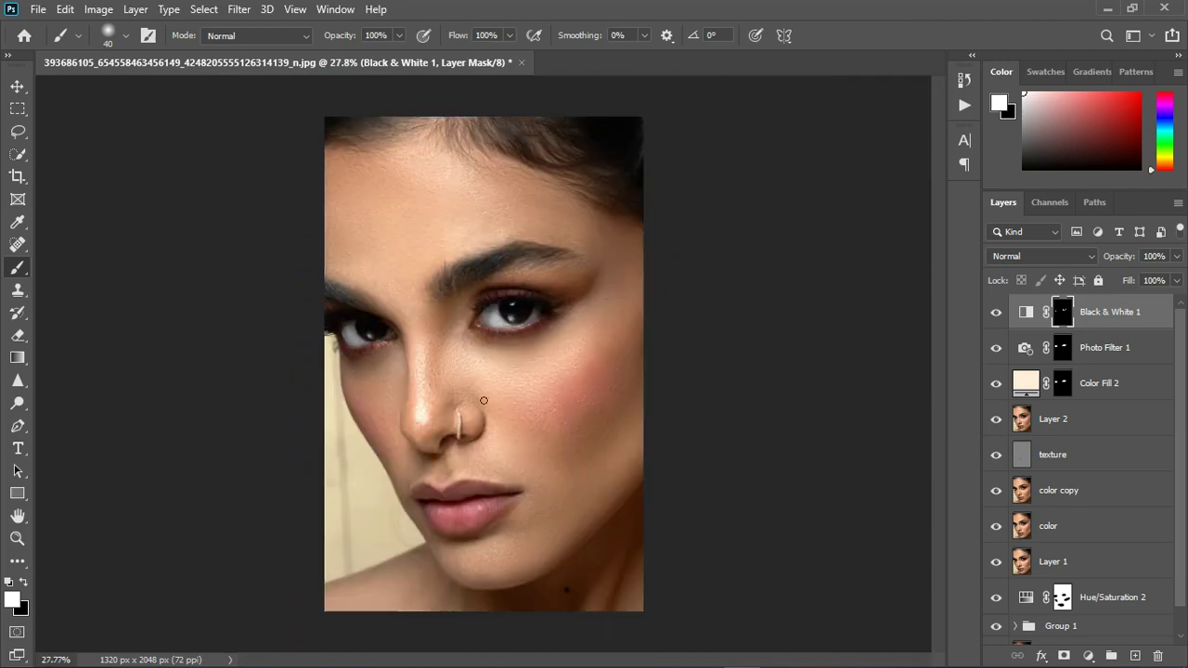
- Toggle the Black & White layer to compare the eyes and set its opacity to 52%
left_click(997, 314)
left_click(996, 312)
left_click(1176, 257)
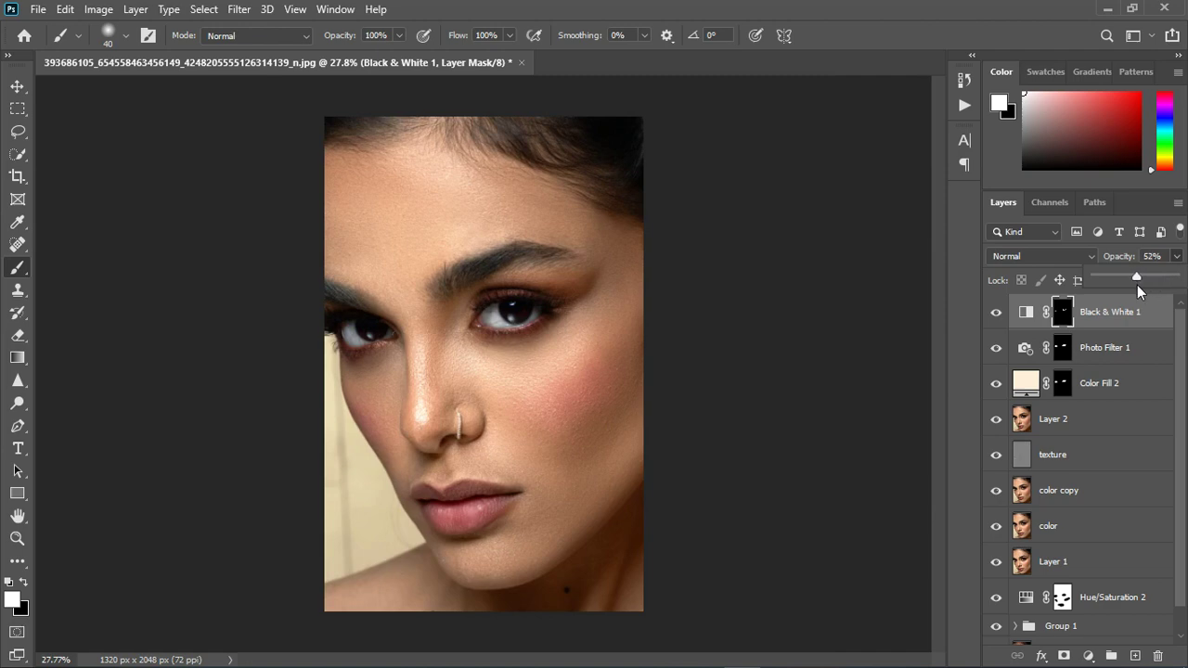
- Group the Black & White, Photo Filter and Color Fill 2 layers together
key("ctrl+2")
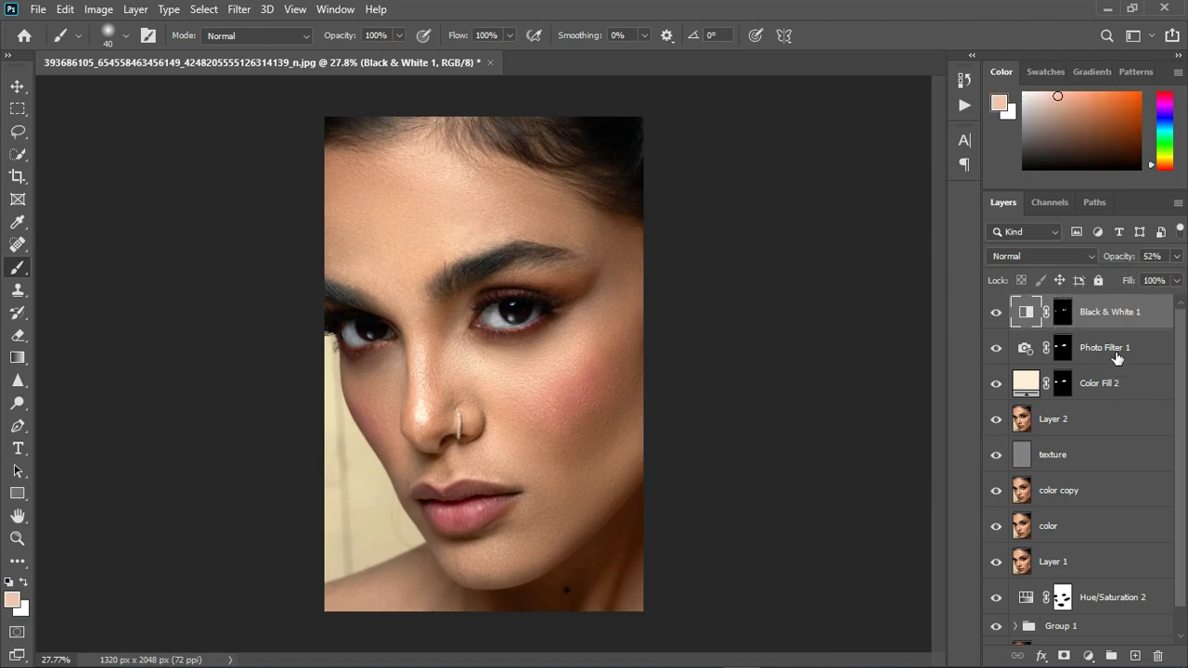
left_click(1116, 358, "shift")
left_click(1116, 394, "shift")
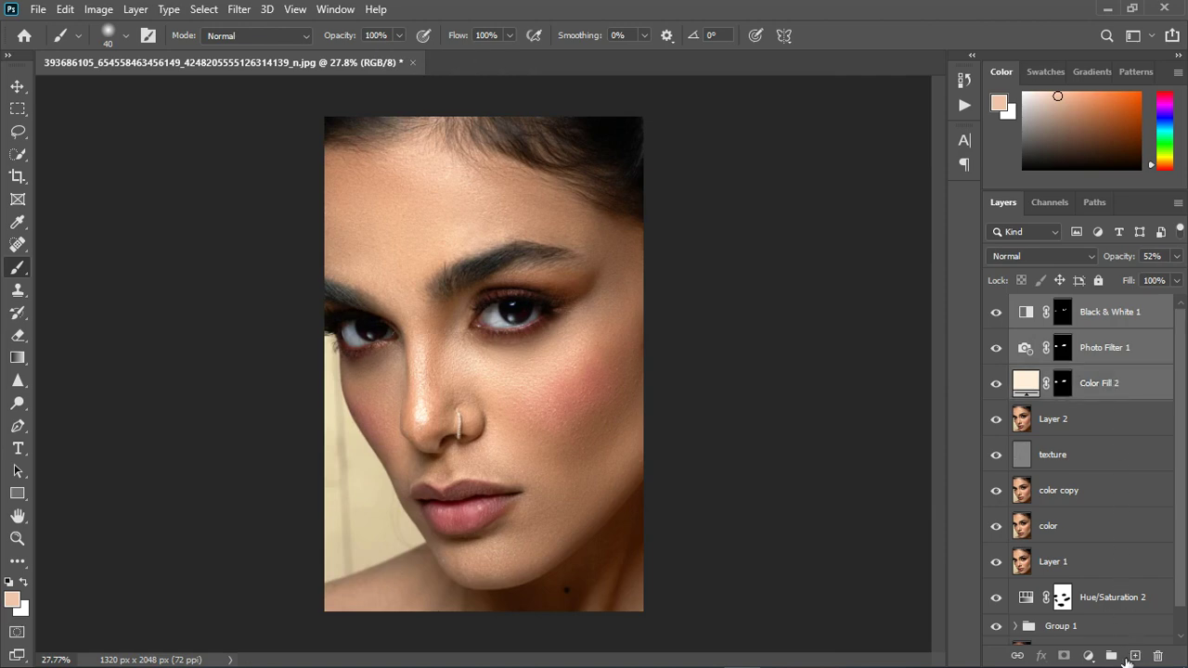
left_click(1113, 656)
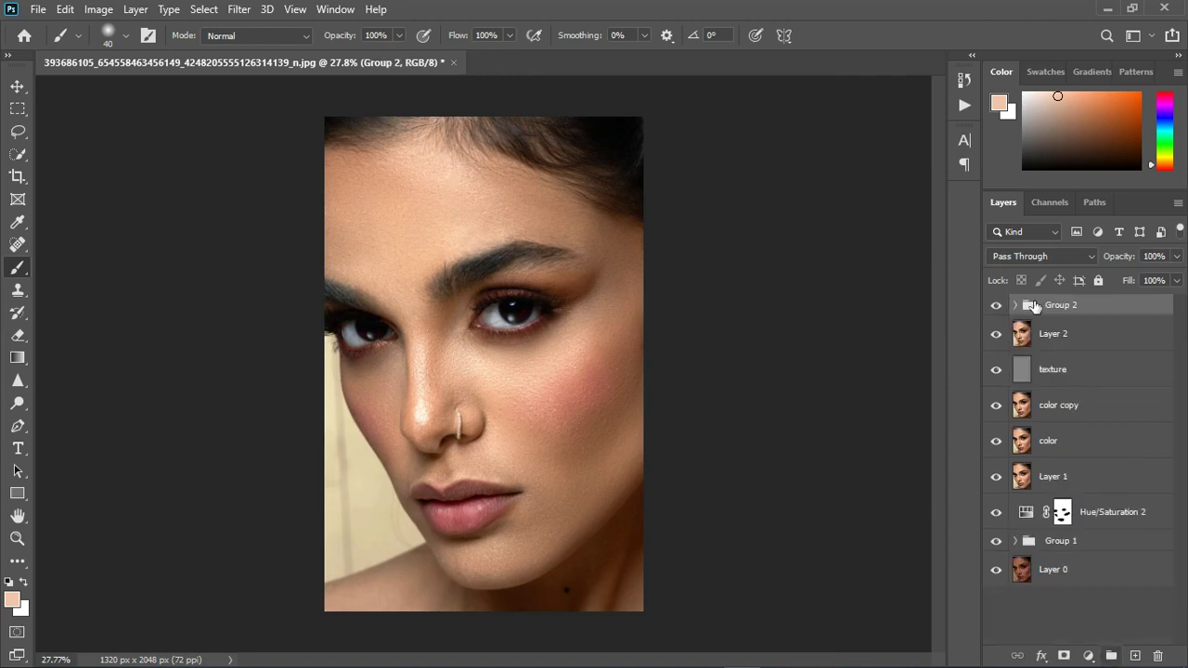
- Toggle the new eye adjustment group to compare the result and set the group's opacity to 90%
left_click(997, 306)
left_click(997, 306)
left_click(1175, 256)
mouse_move(1176, 277)
left_mouse_down()
mouse_move(1164, 280)
mouse_move(1186, 280)
mouse_move(1168, 283)
left_mouse_up()
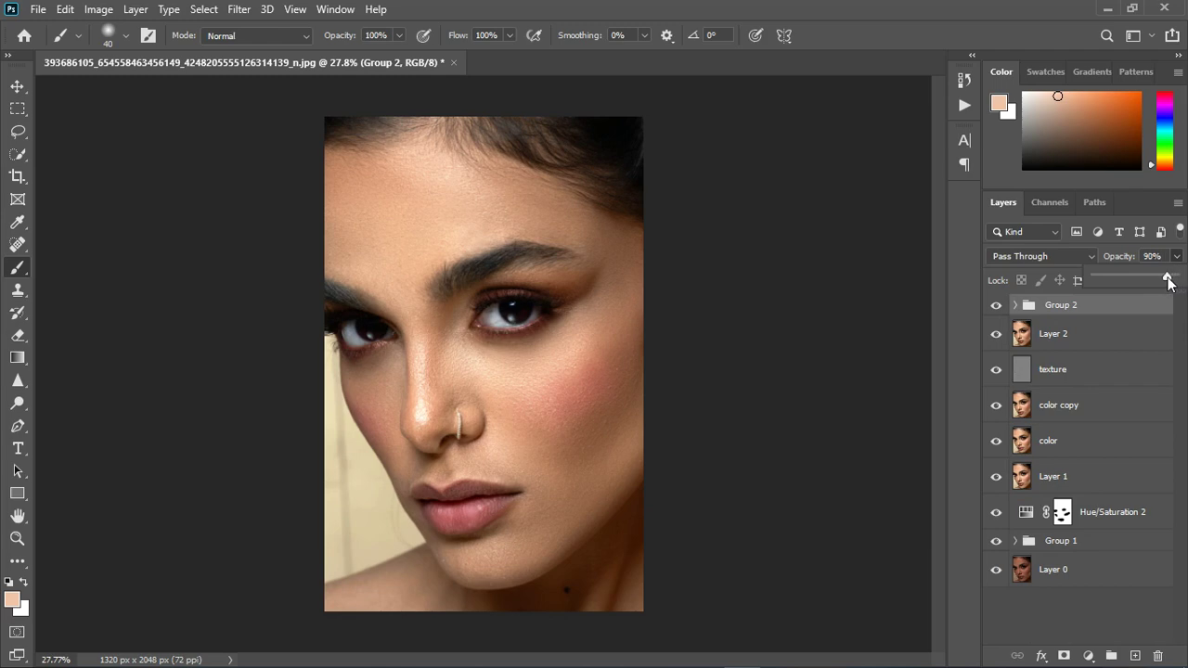
scroll(522, 399, "up", 2)
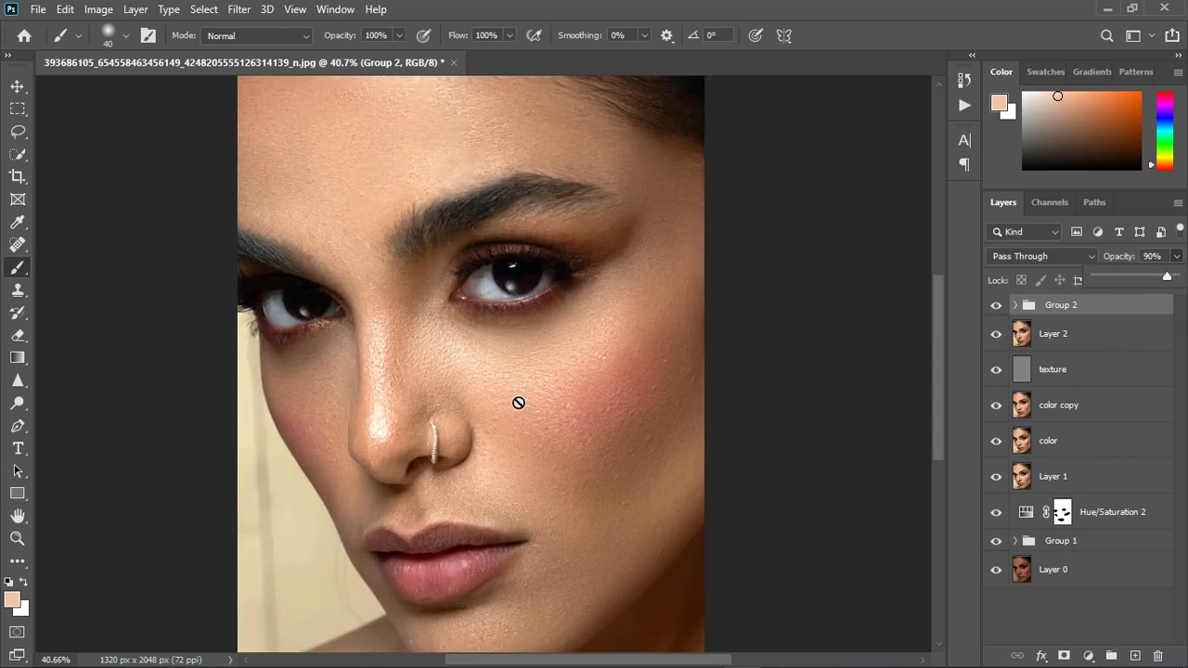
left_click(1119, 318)
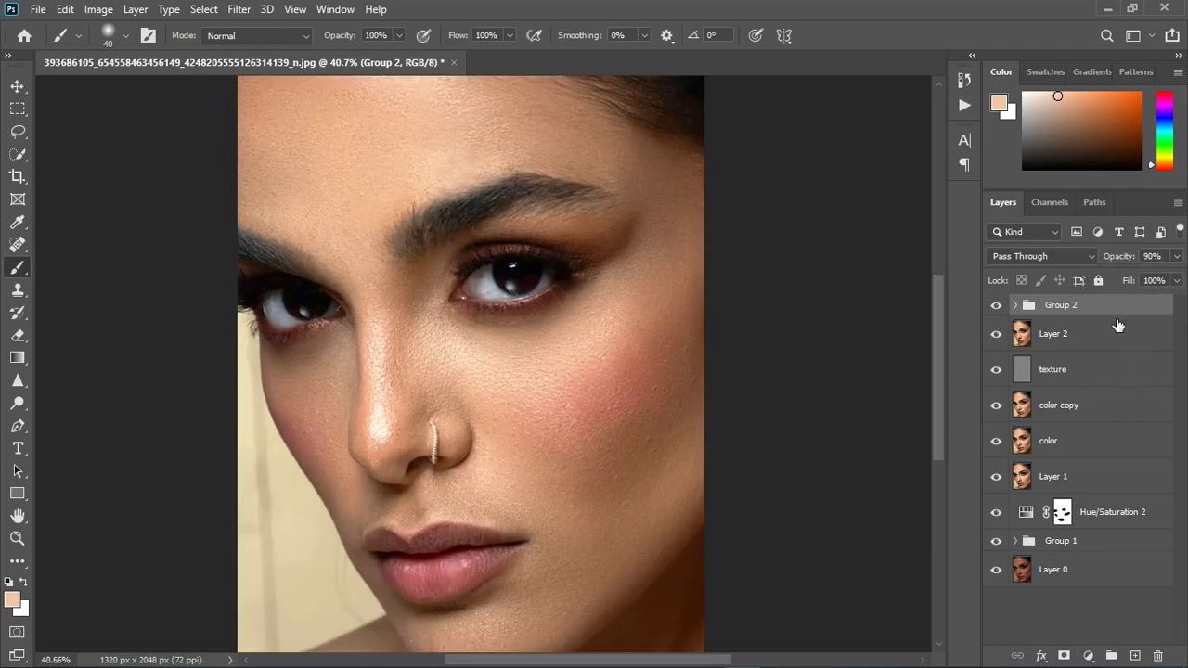
- Stamp all visible layers into a new layer on top and open it in the Camera Raw Filter
key("ctrl+shift+alt+e")
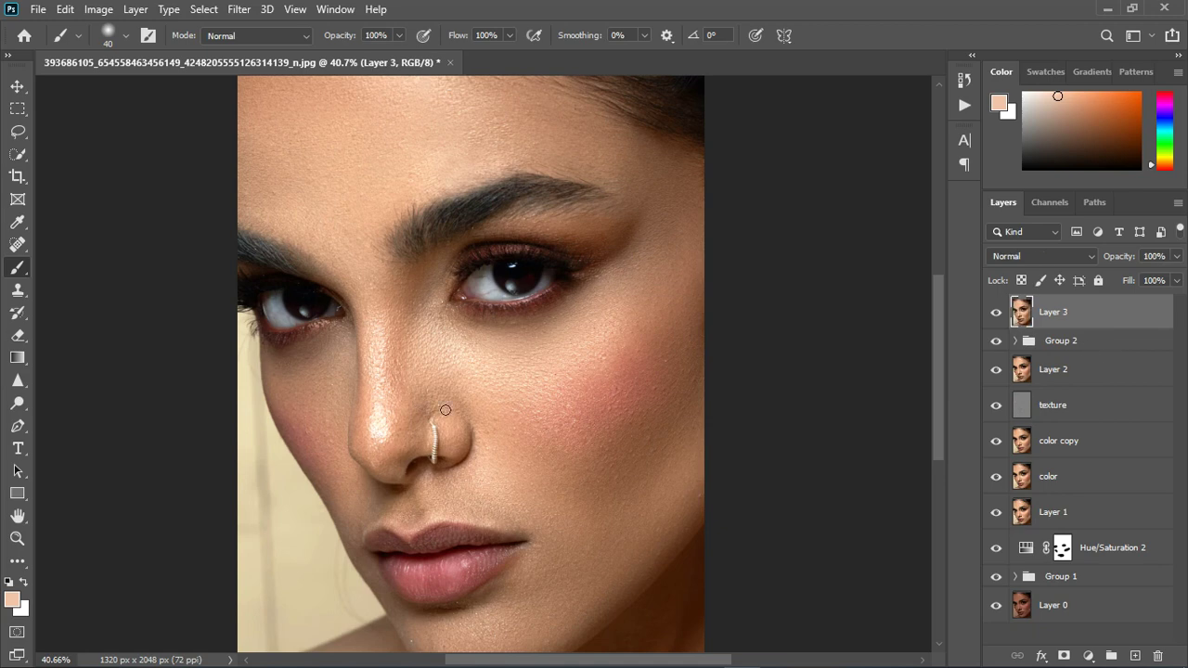
left_click(238, 9)
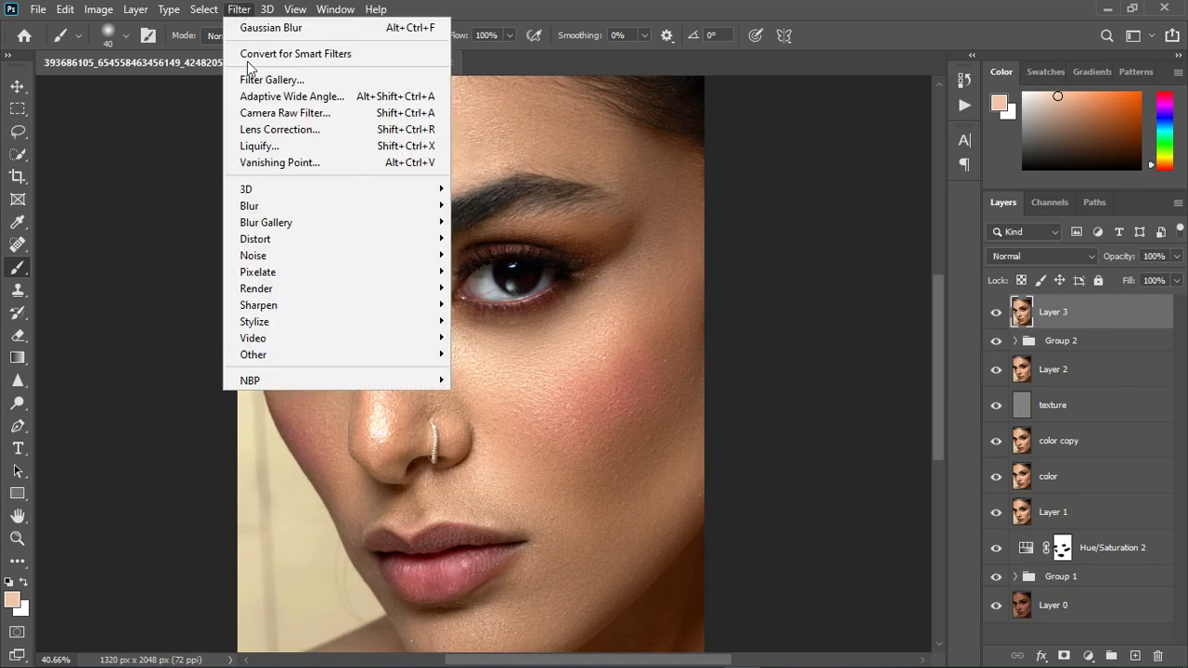
left_click(254, 113)
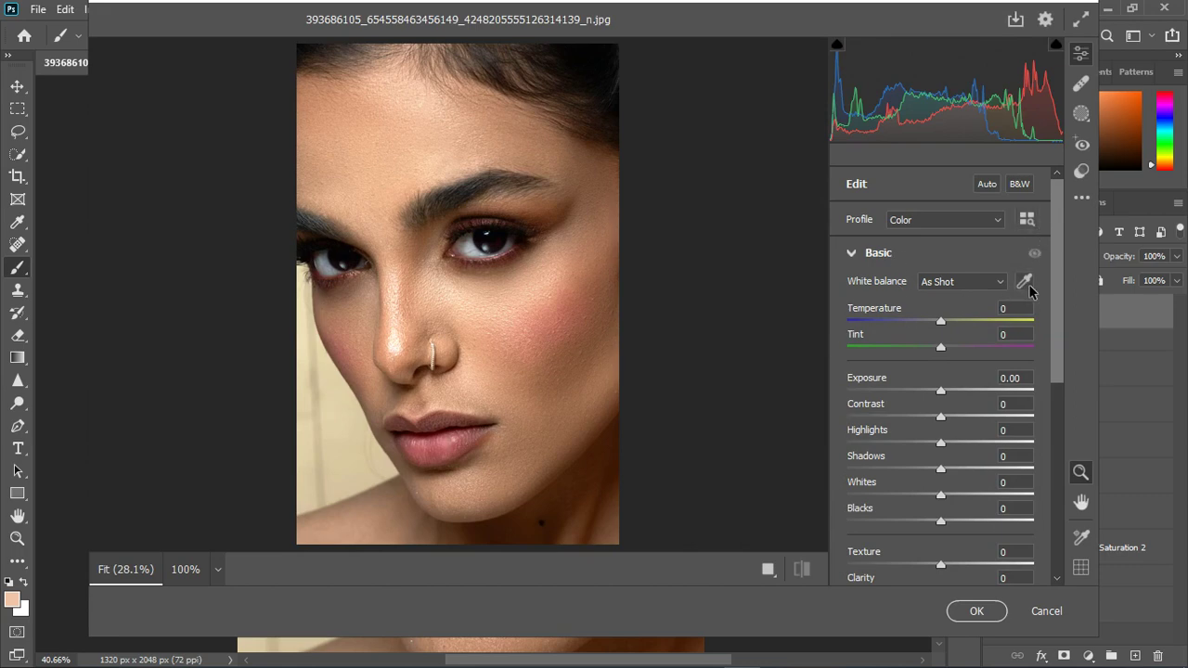
- Set the parametric curve's Highlights to +3 and Shadows to -3, and toggle the curve adjustment to compare the result
left_click(851, 253)
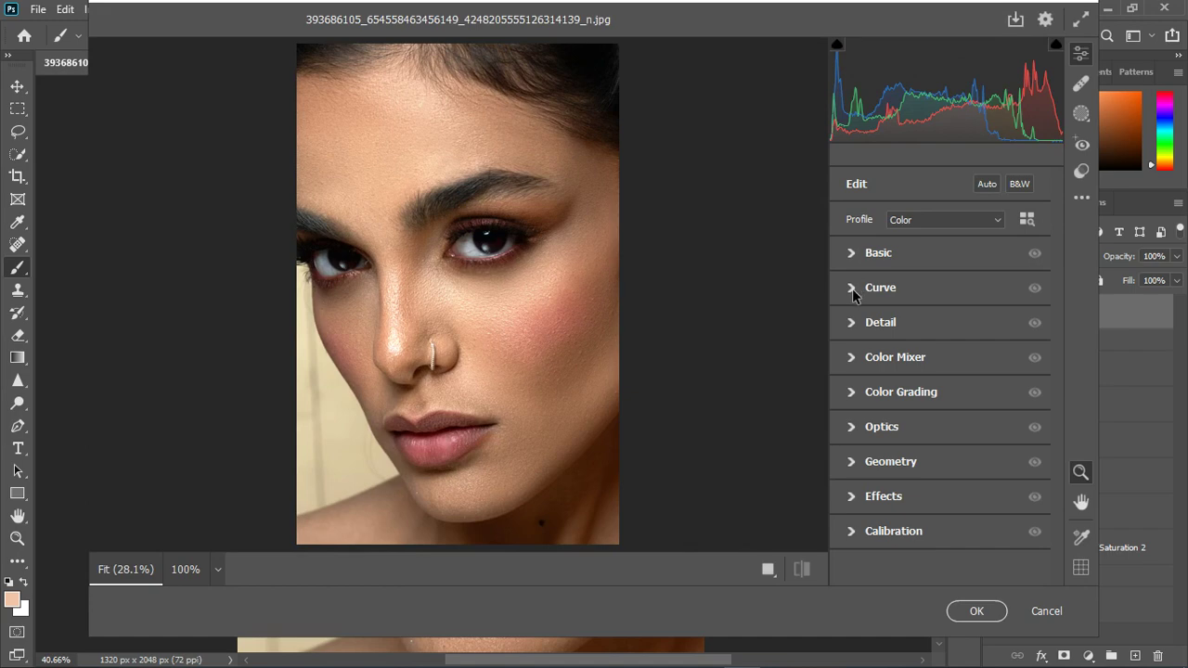
left_click(852, 287)
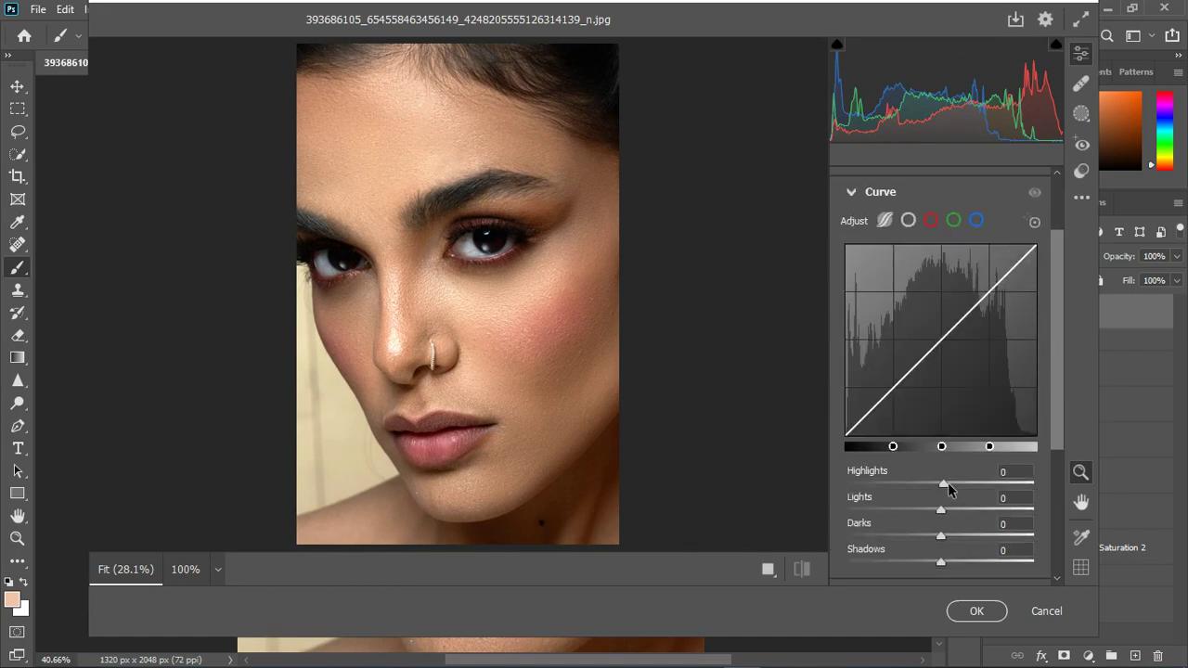
left_click_drag(940, 562, 935, 563)
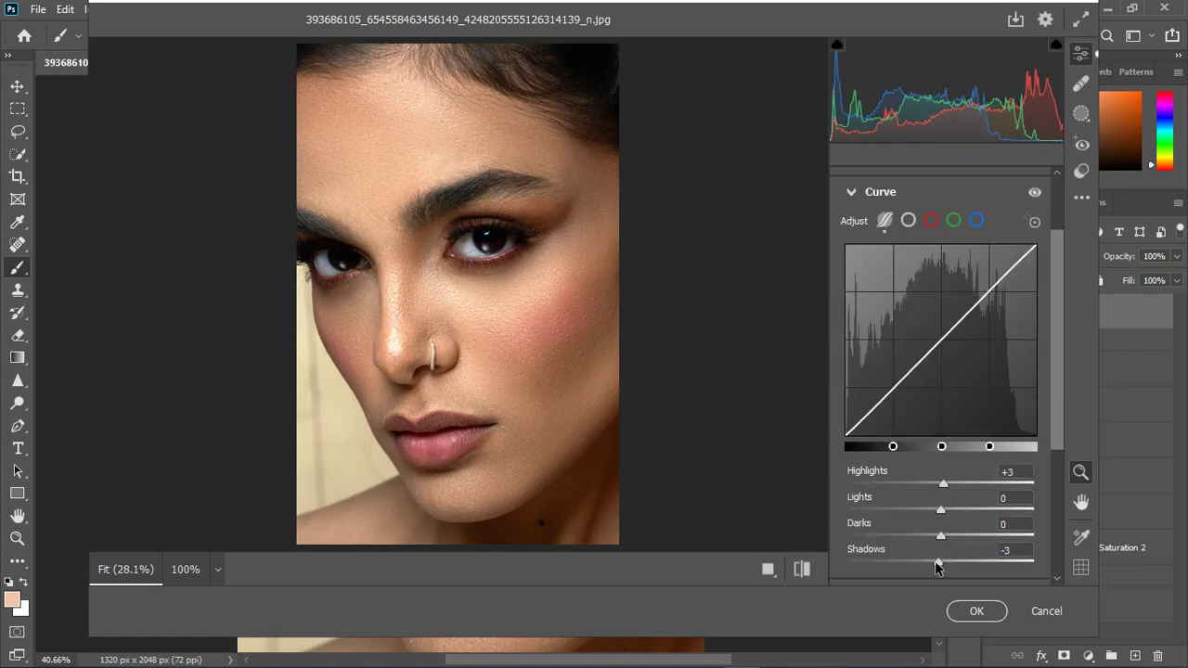
left_click(854, 193)
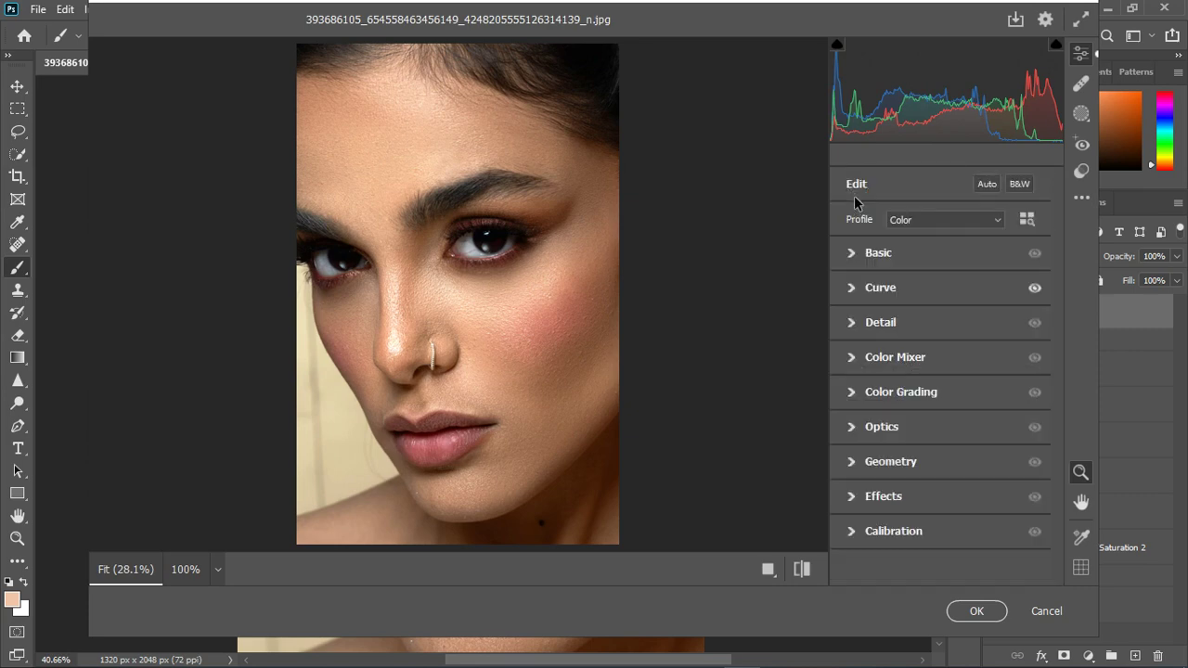
left_click(1035, 288)
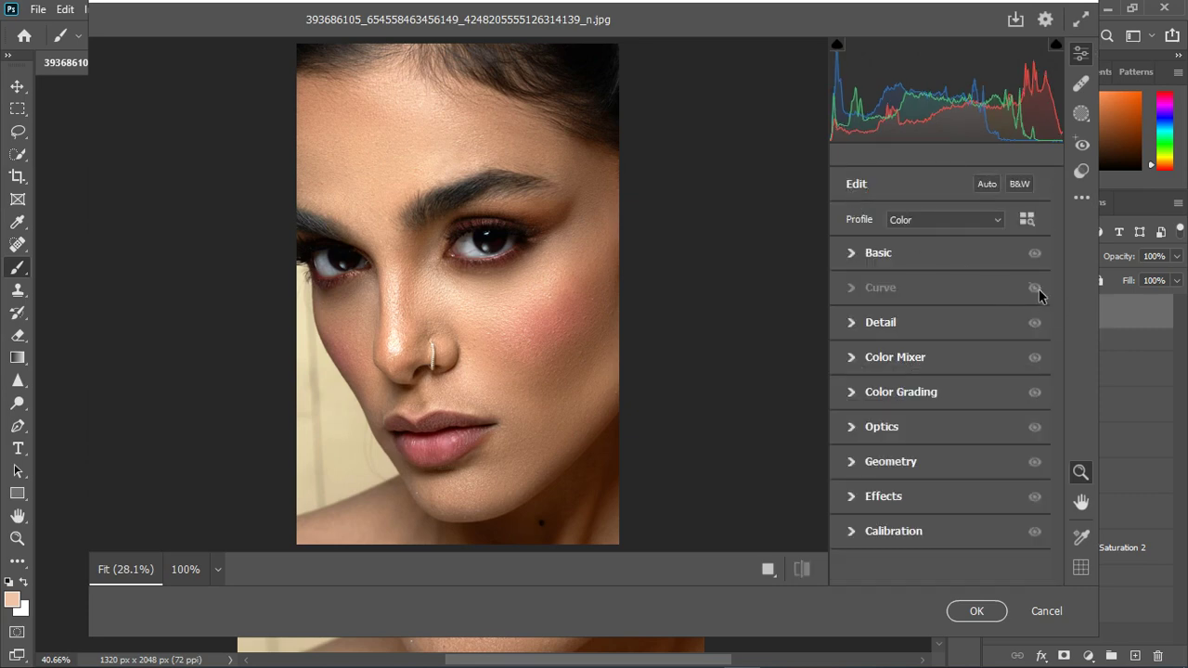
left_click(1035, 288)
left_click(1036, 288)
left_click(1035, 288)
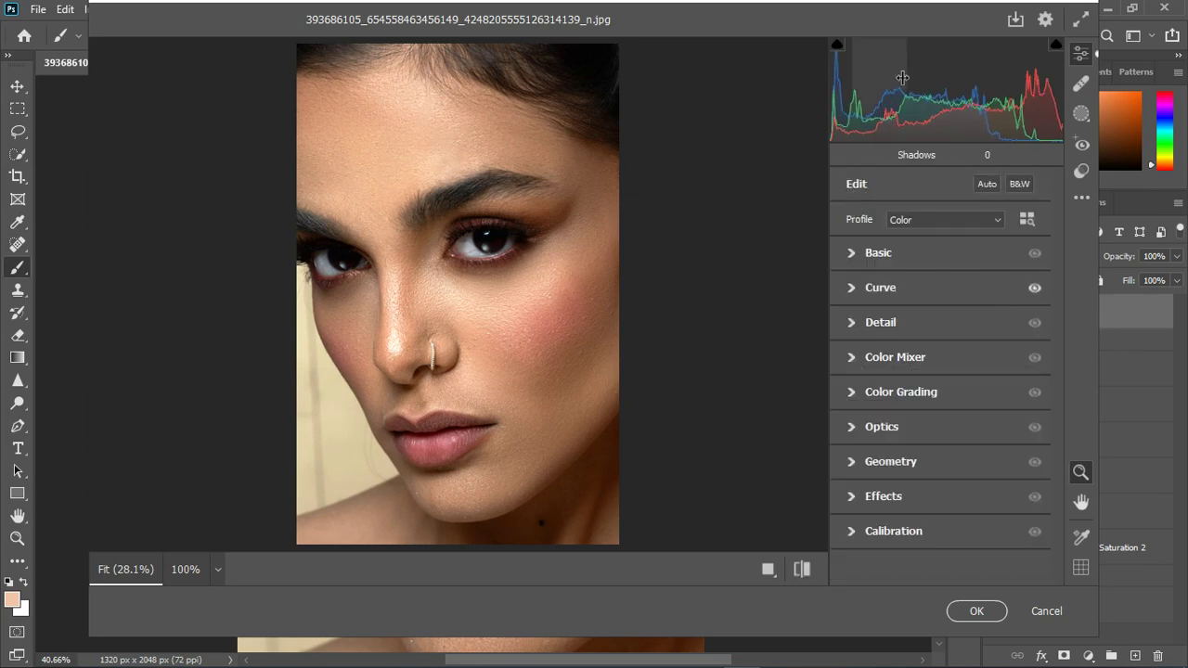
- Set the Detail sharpening to 2 in the Camera Raw Filter
left_click(854, 363)
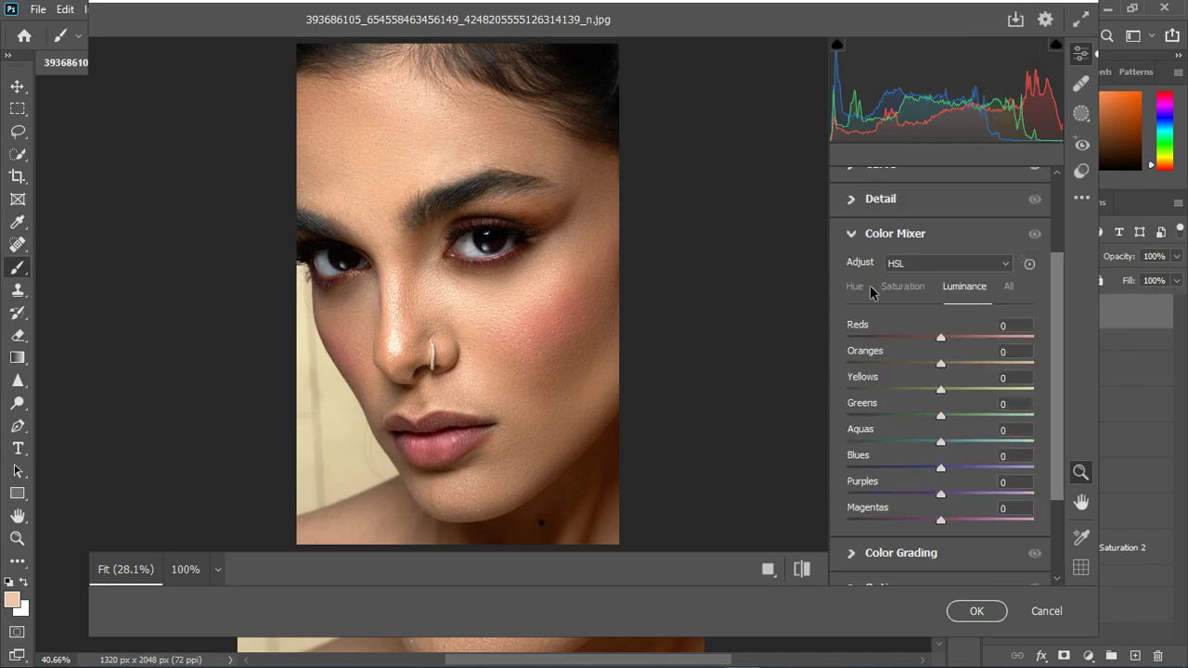
left_click(858, 198)
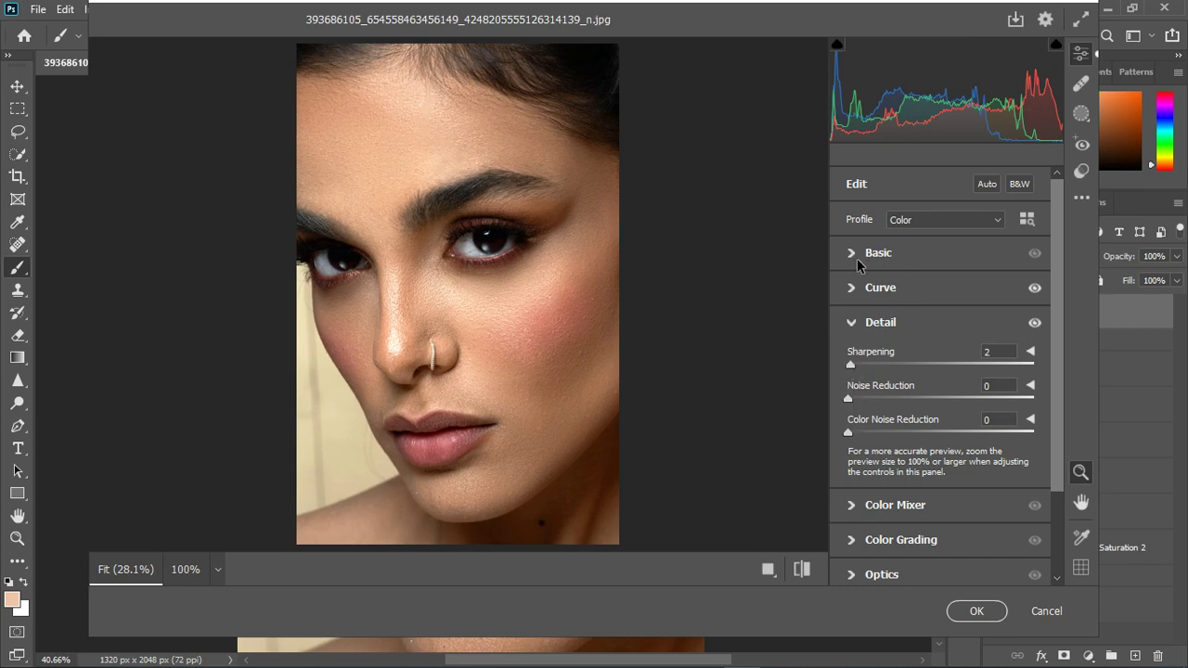
left_click(852, 325)
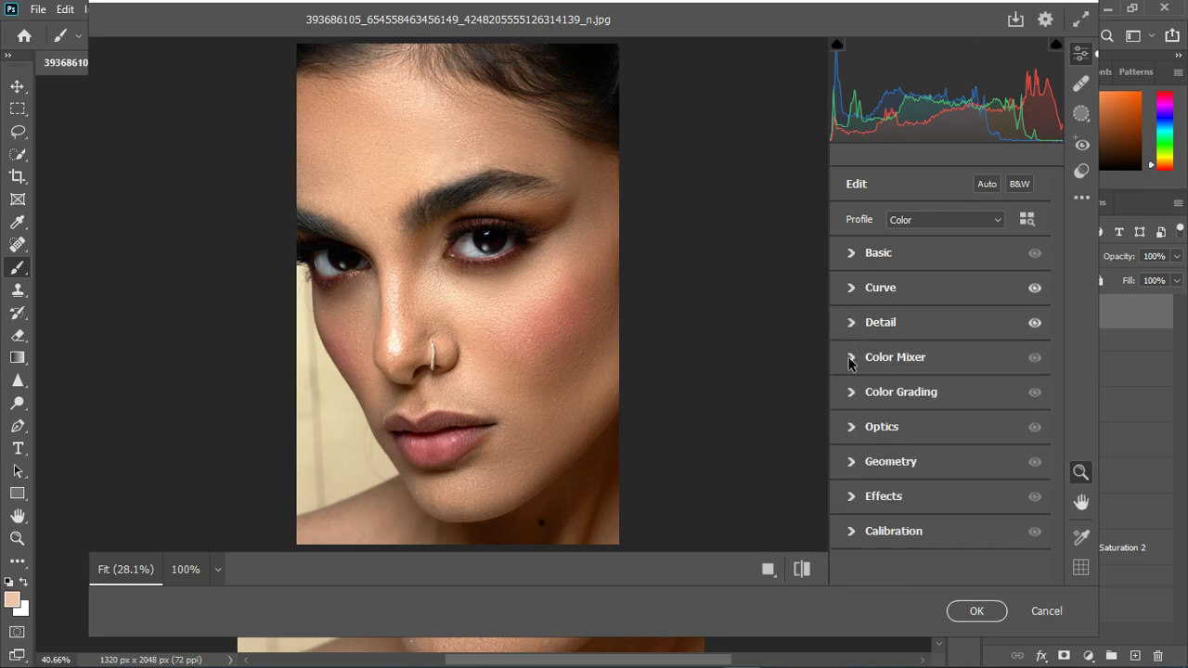
- Set the Color Mixer hues to Reds -35, Oranges +1, Yellows -41, Blues -24, Purples -23 and Magentas -14
left_click(851, 360)
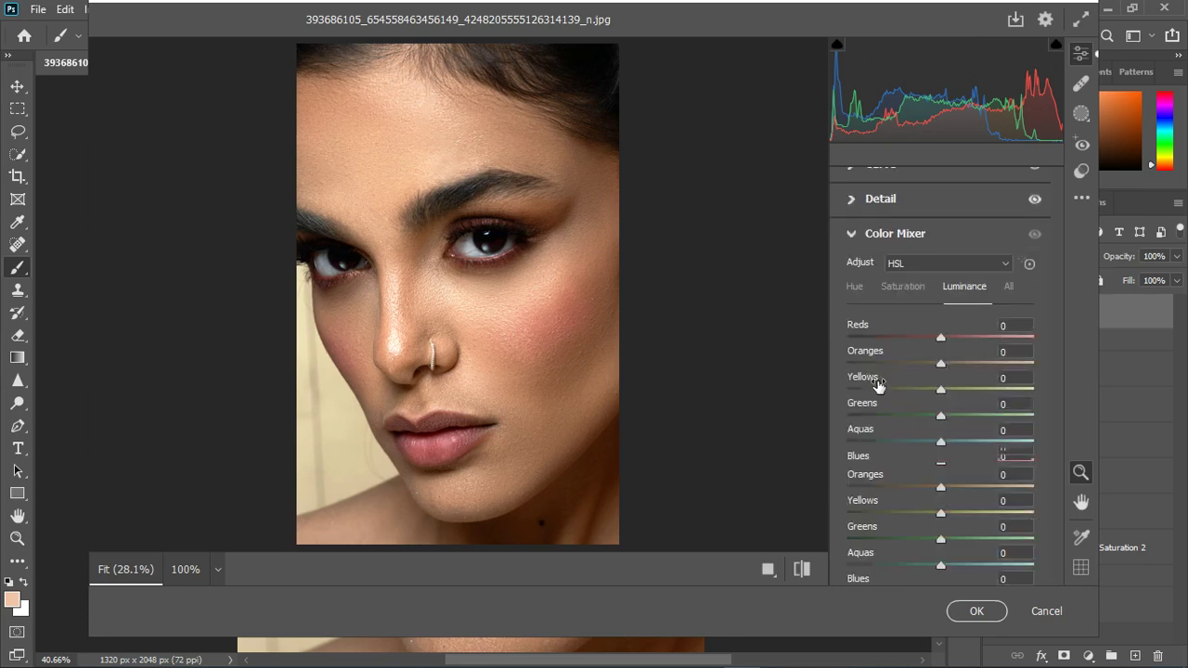
left_click(859, 294)
left_click_drag(940, 390, 902, 392)
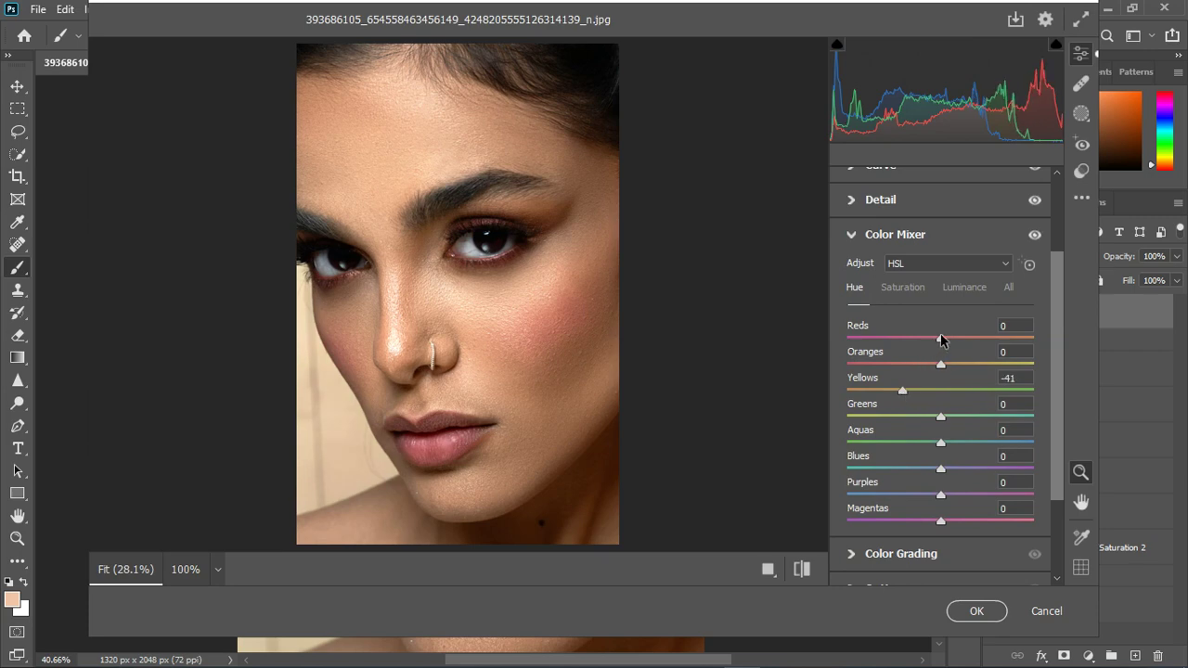
left_click_drag(906, 341, 906, 341)
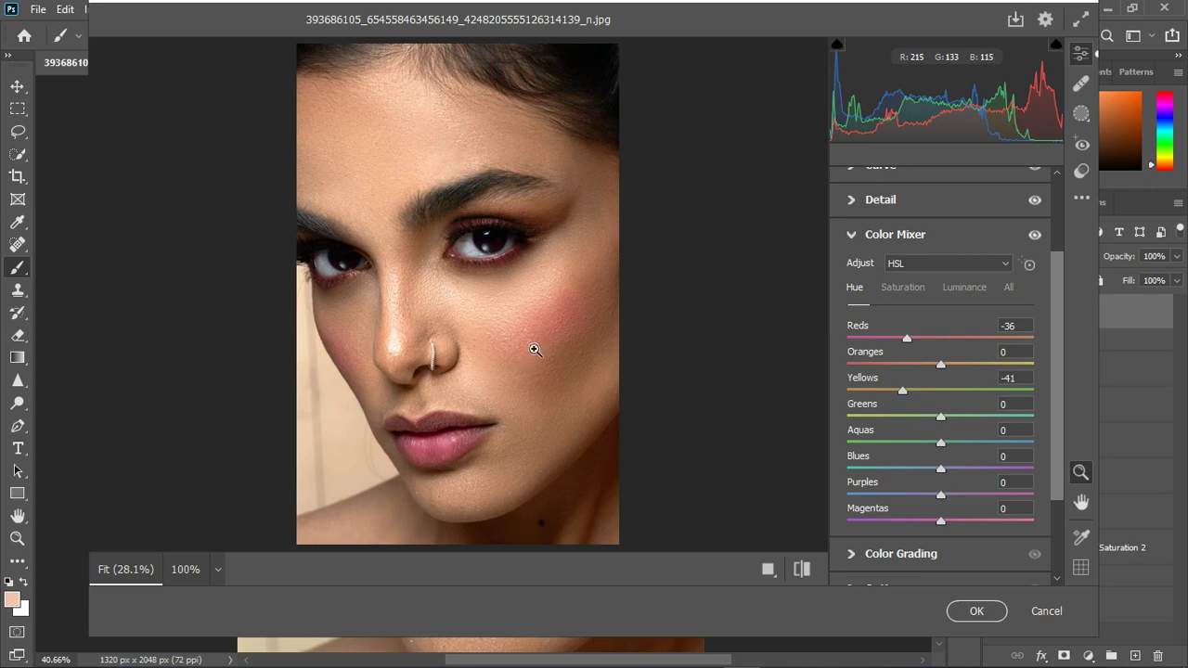
left_click_drag(907, 337, 908, 338)
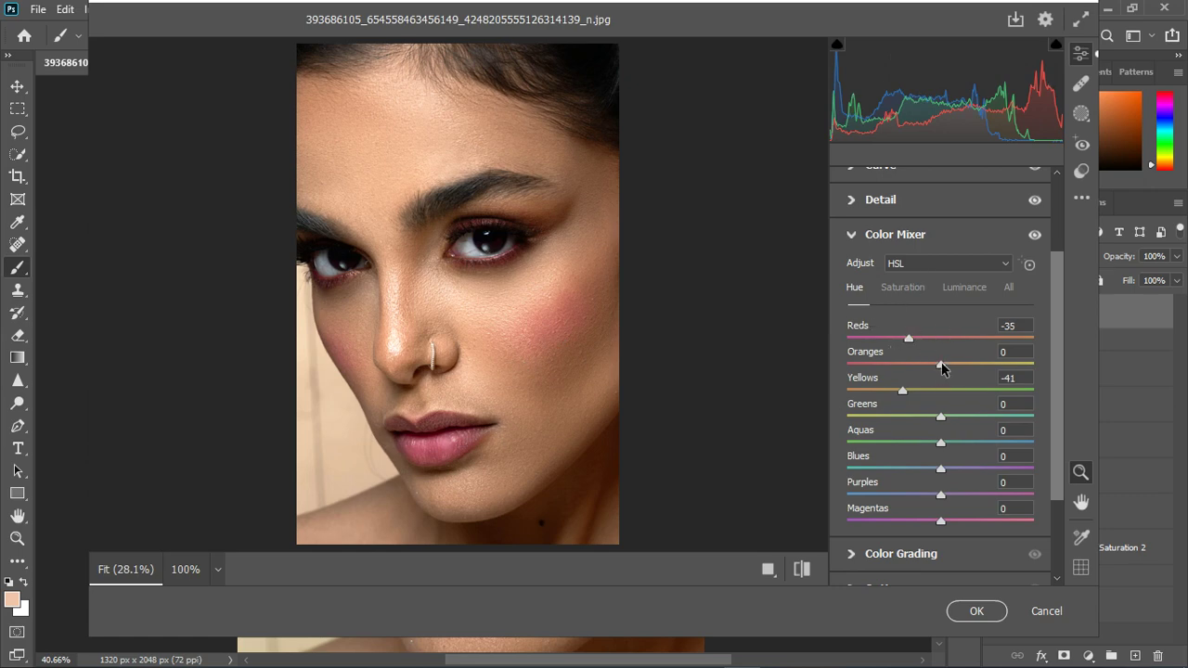
left_click_drag(941, 365, 941, 368)
left_click_drag(937, 471, 928, 522)
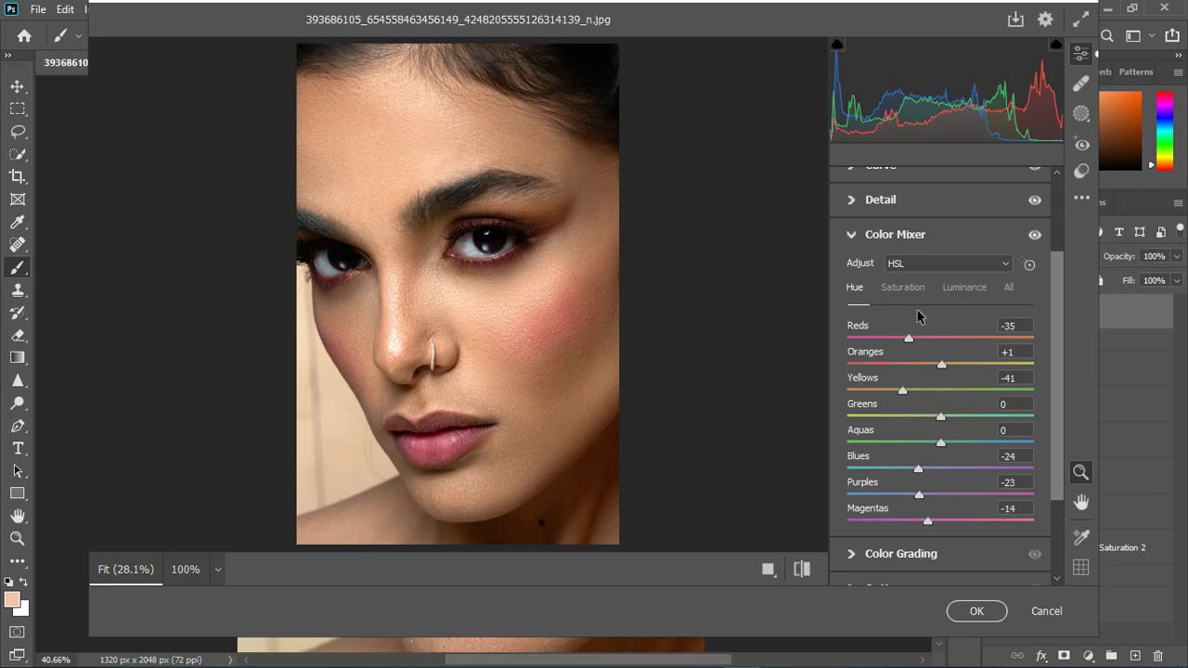
- Set Color Mixer saturation to Reds +29, Oranges +13, Yellows +69, Blues +20, Purples +21 and Magentas +15, and apply the filter
left_click(902, 288)
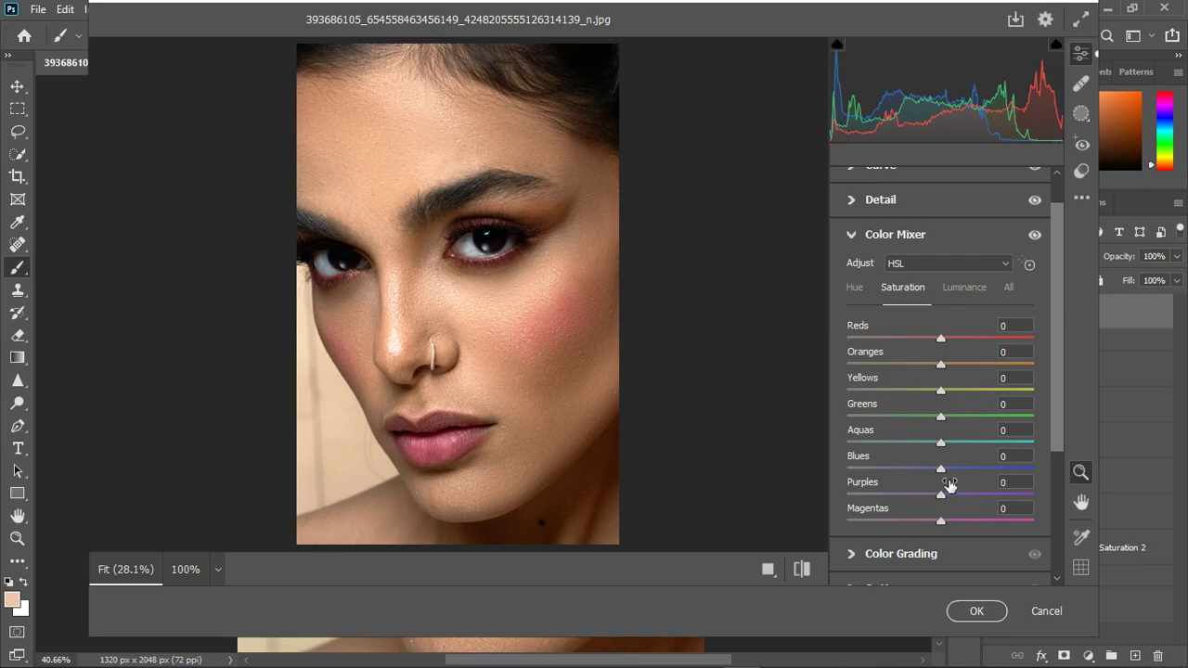
left_click_drag(940, 469, 958, 525)
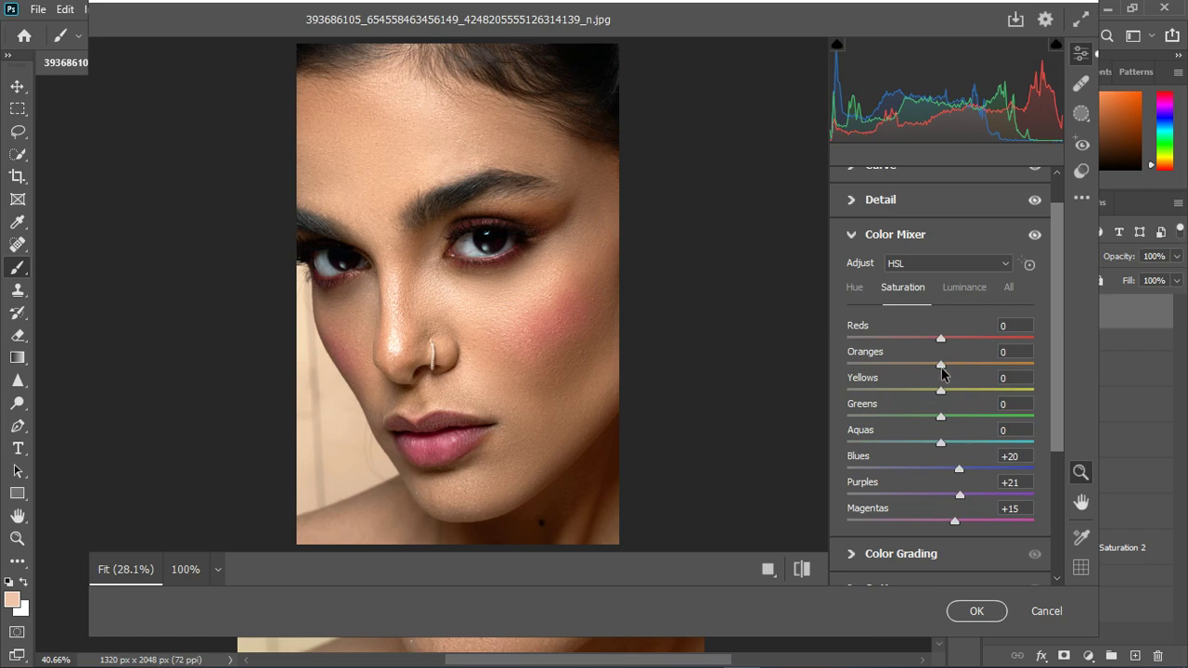
mouse_move(939, 337)
left_mouse_down()
mouse_move(985, 341)
mouse_move(963, 341)
left_mouse_up()
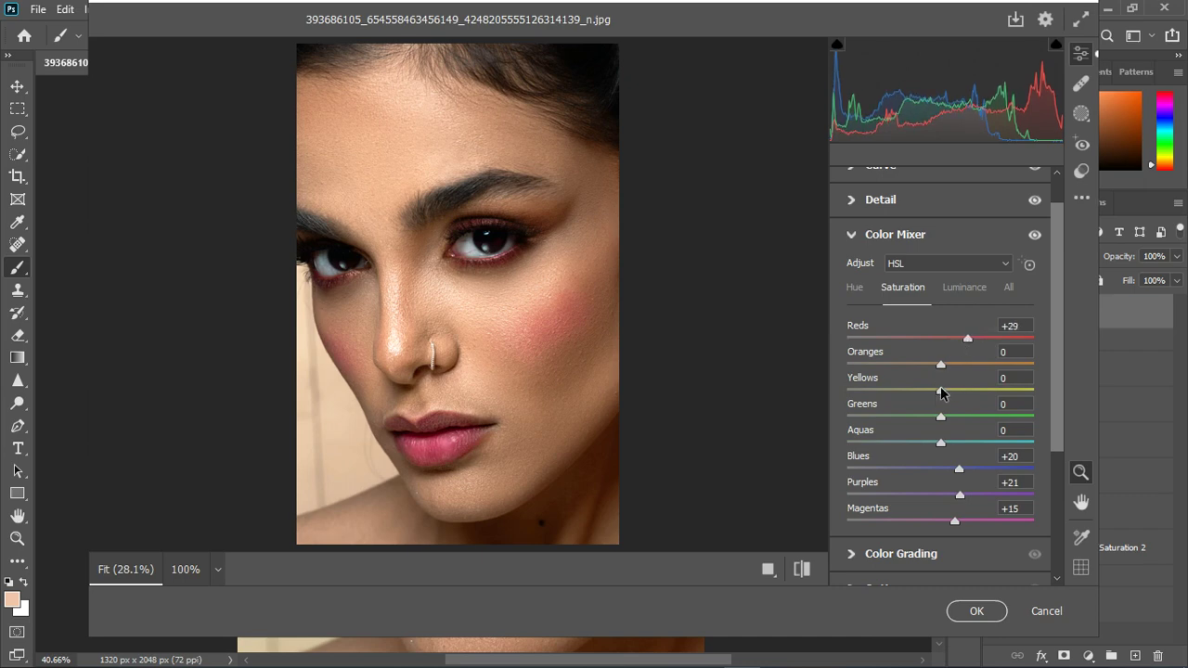
left_click_drag(940, 392, 1016, 394)
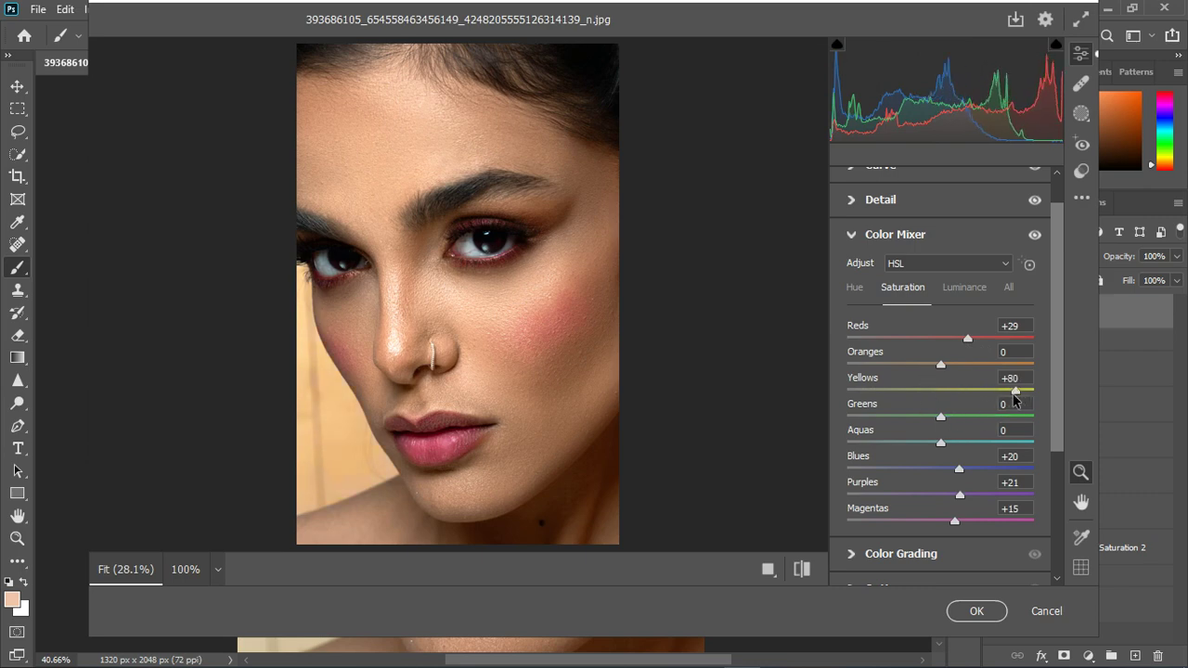
left_click_drag(1015, 391, 1005, 391)
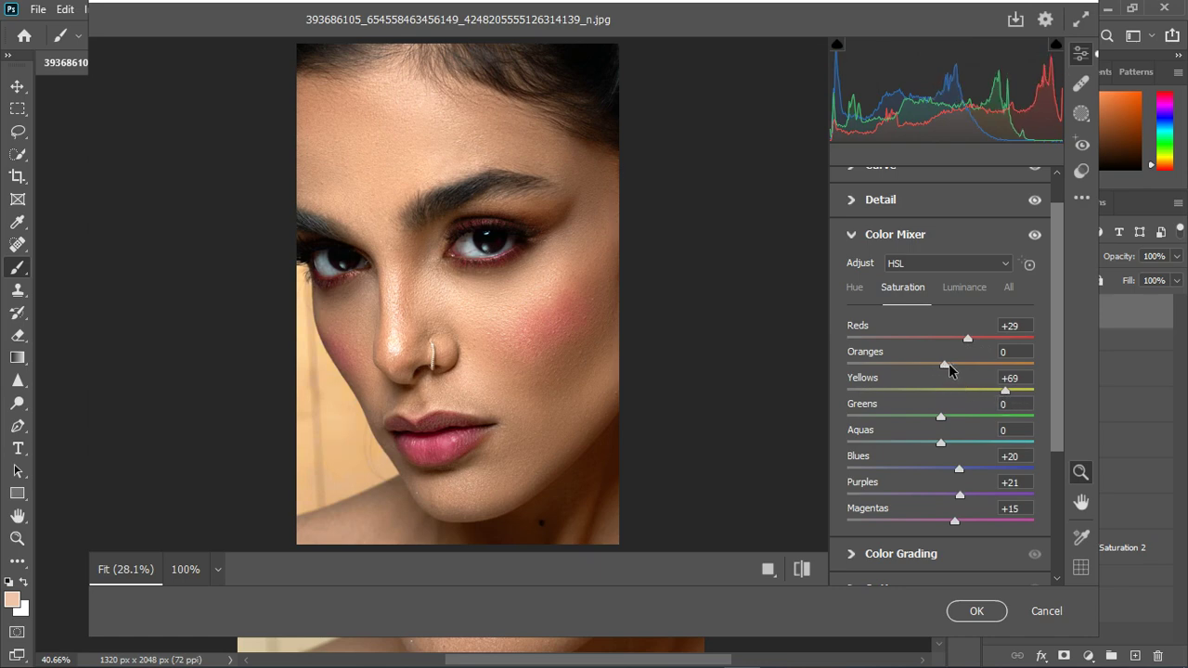
left_click_drag(948, 365, 954, 365)
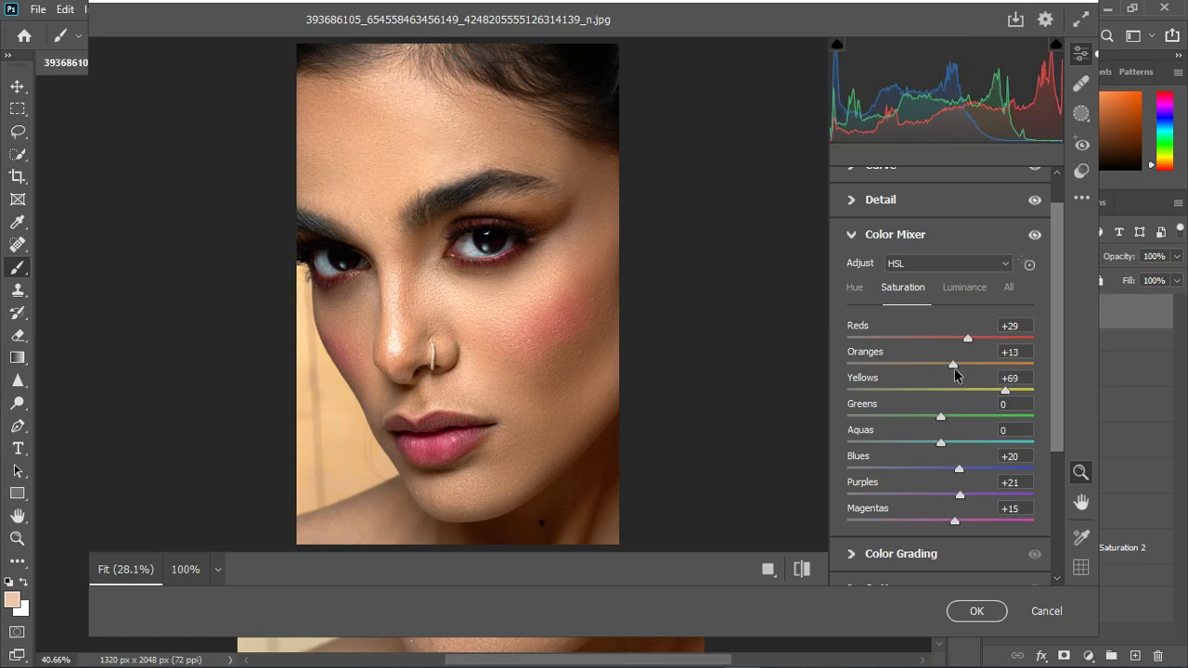
scroll(491, 371, "down", 1)
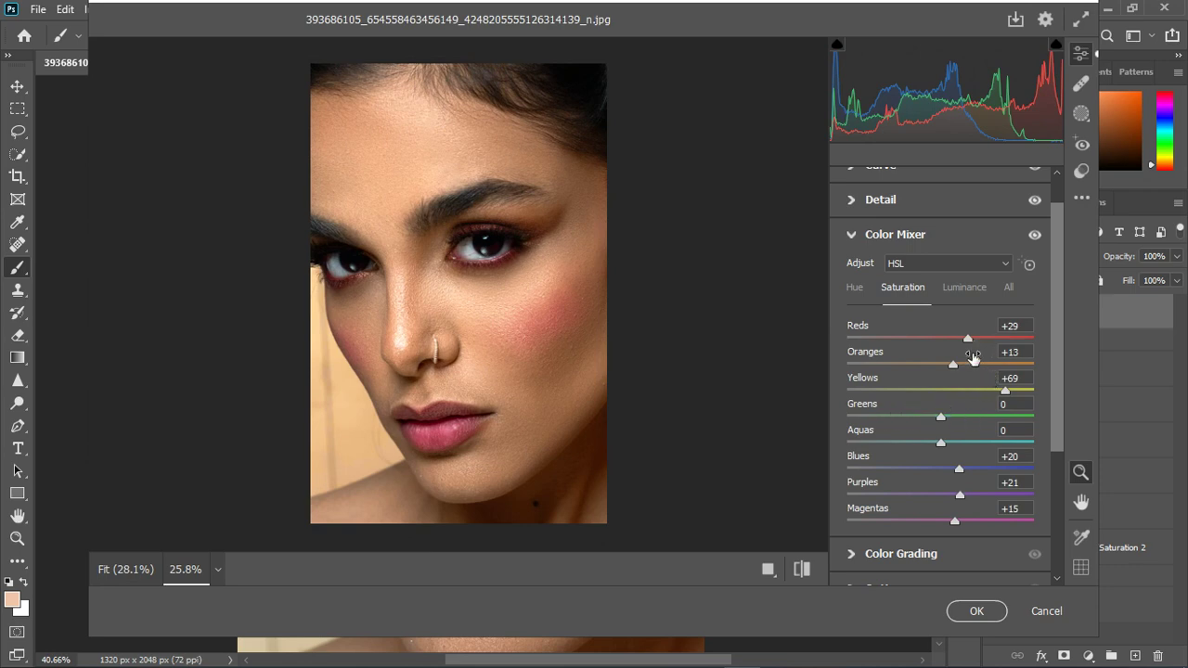
left_click(849, 239)
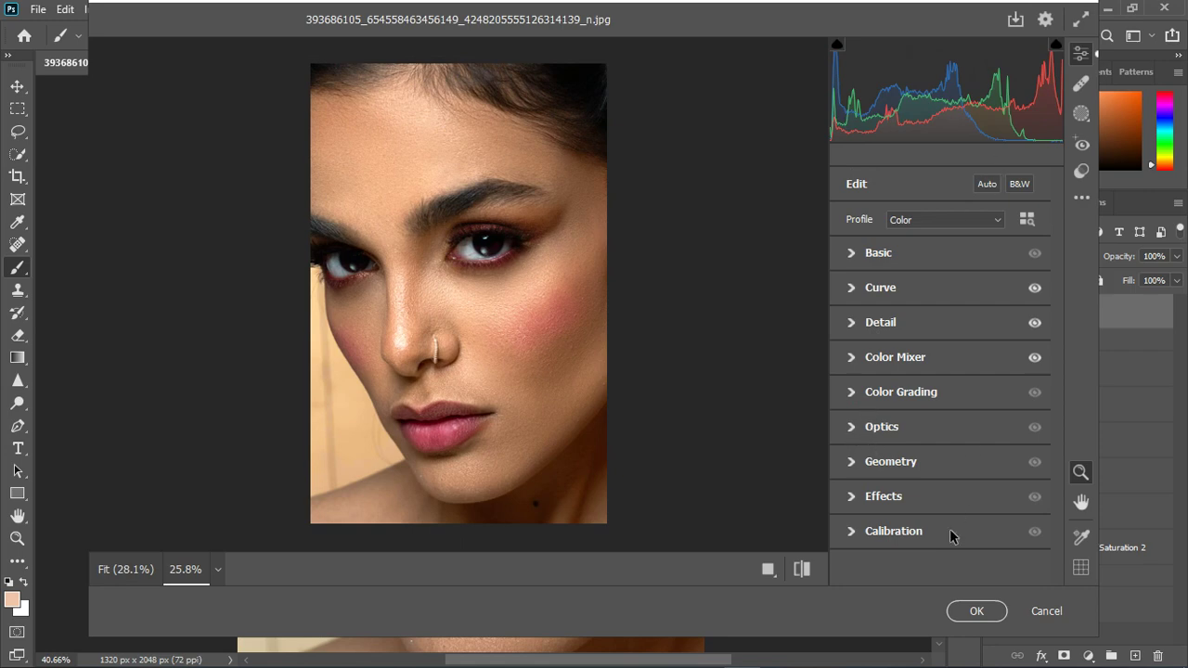
left_click(971, 611)
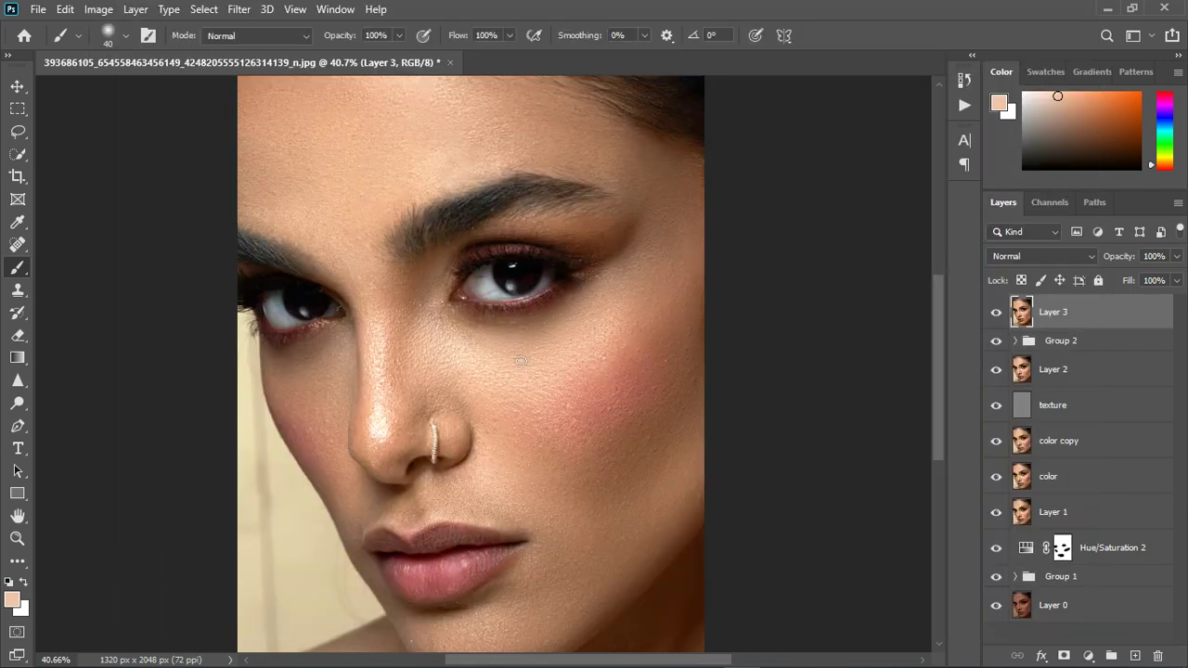
- Add a Curves adjustment layer above the merged layer and raise the RGB curve slightly at its midtones to brighten the portrait
scroll(518, 357, "down", 3)
scroll(506, 380, "down", 1)
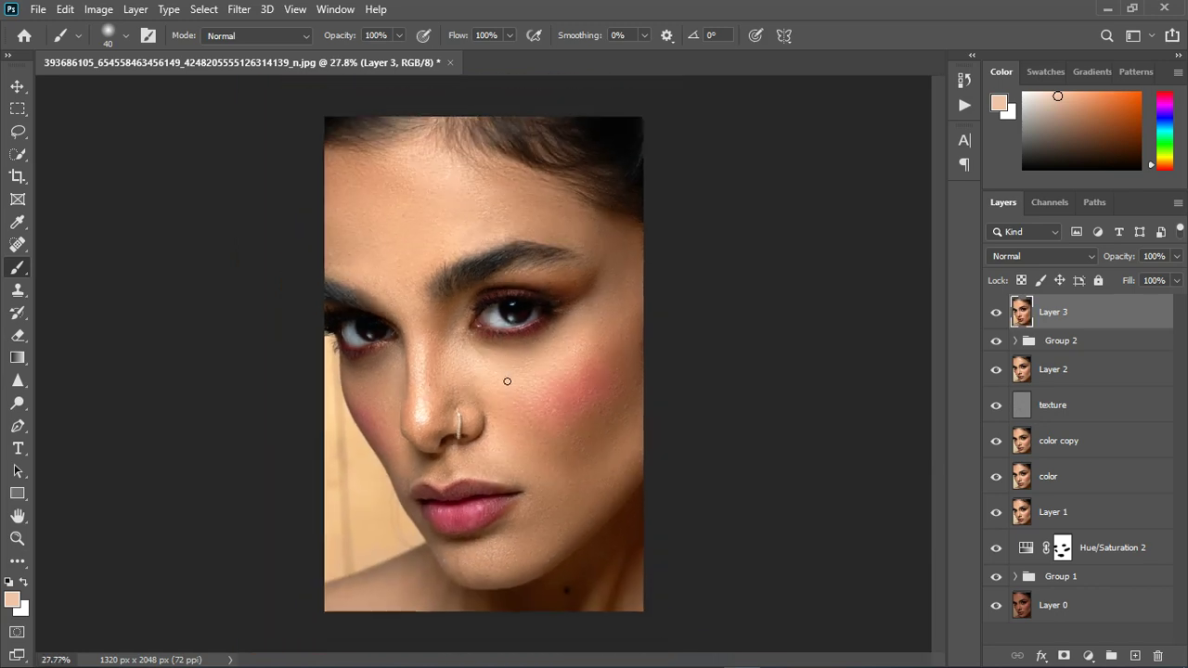
left_click(1096, 658)
left_click(1081, 514)
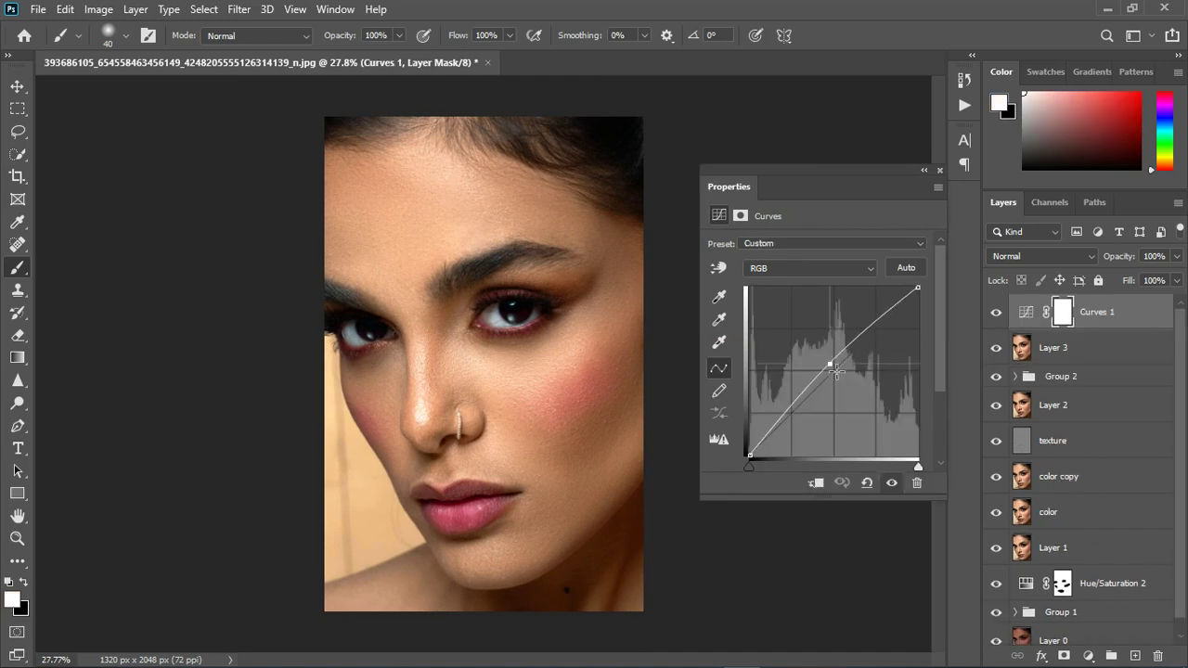
left_click_drag(836, 370, 828, 366)
left_click(939, 172)
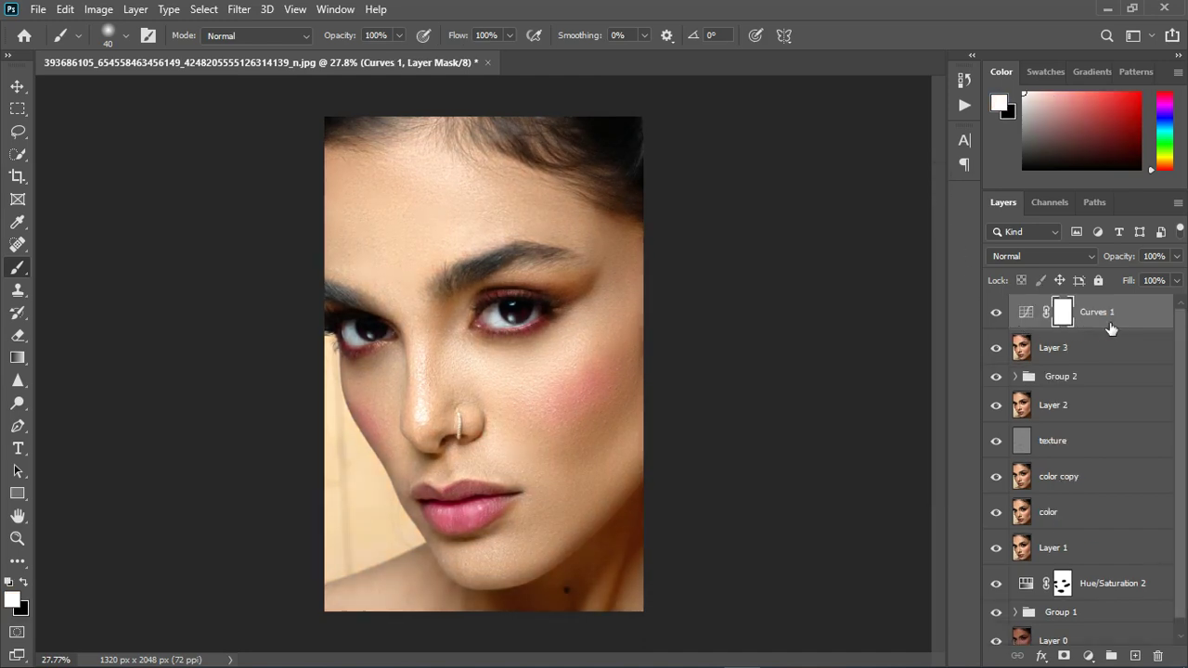
- Restrict the Curves layer to highlights by splitting the underlying layer's black Blend If slider to 180 / 244
key("ctrl+2")
double_click(1145, 330)
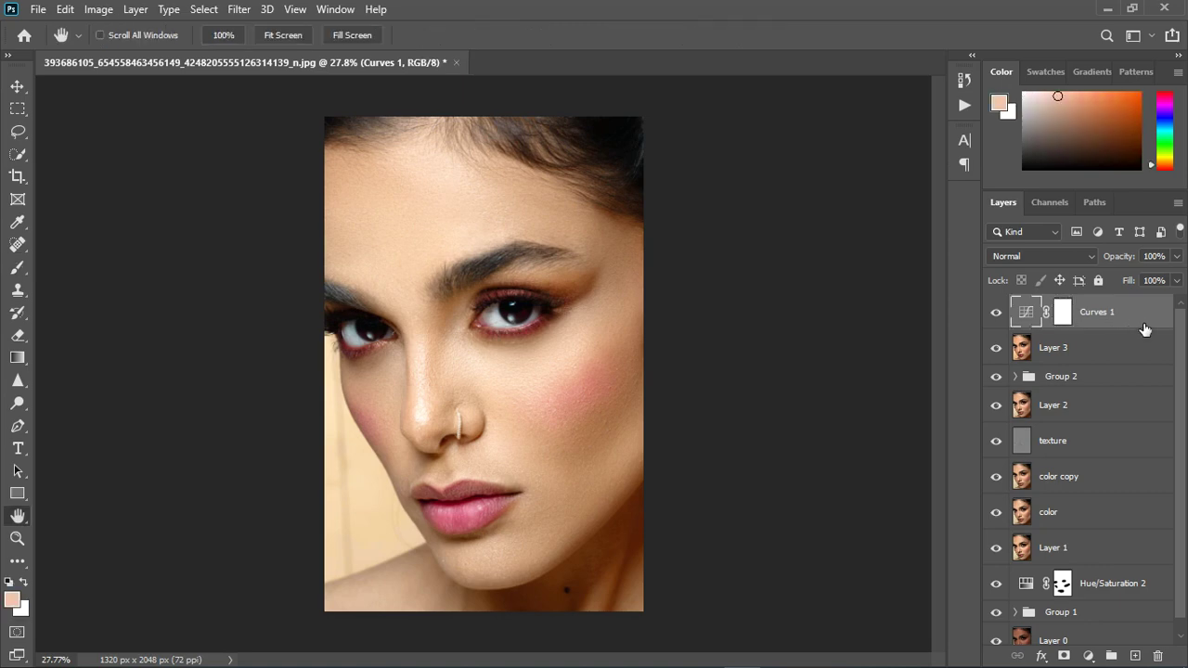
left_click_drag(442, 205, 1053, 128)
left_click_drag(893, 470, 1112, 473)
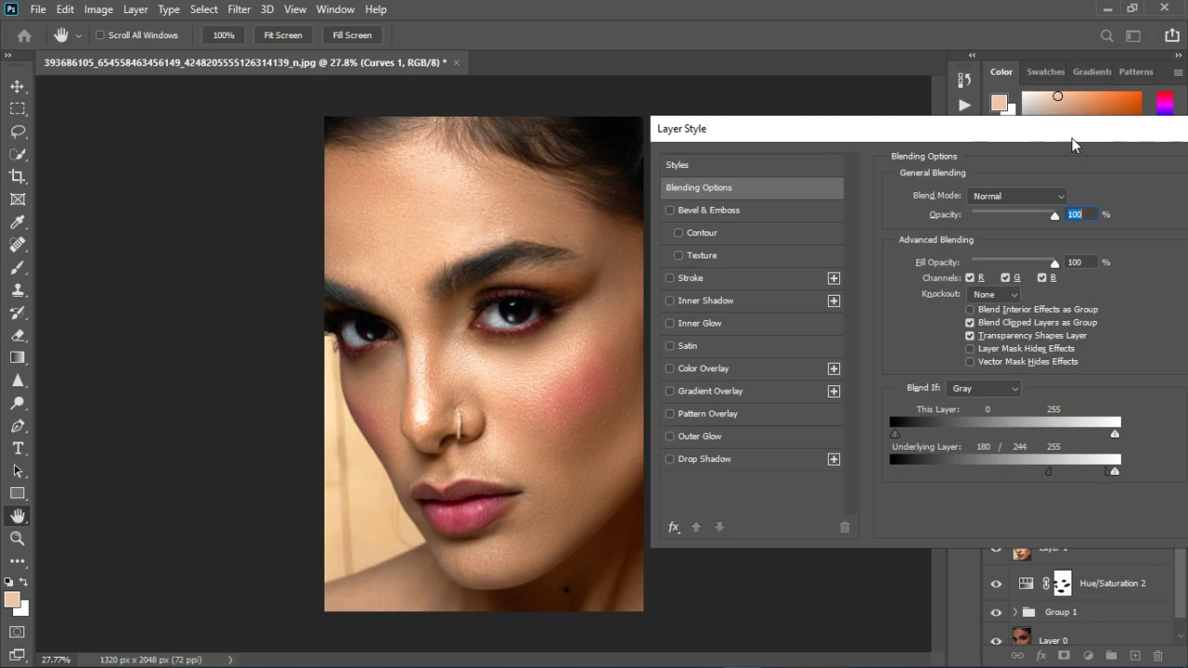
left_click_drag(1071, 144, 873, 146)
left_click(1042, 178)
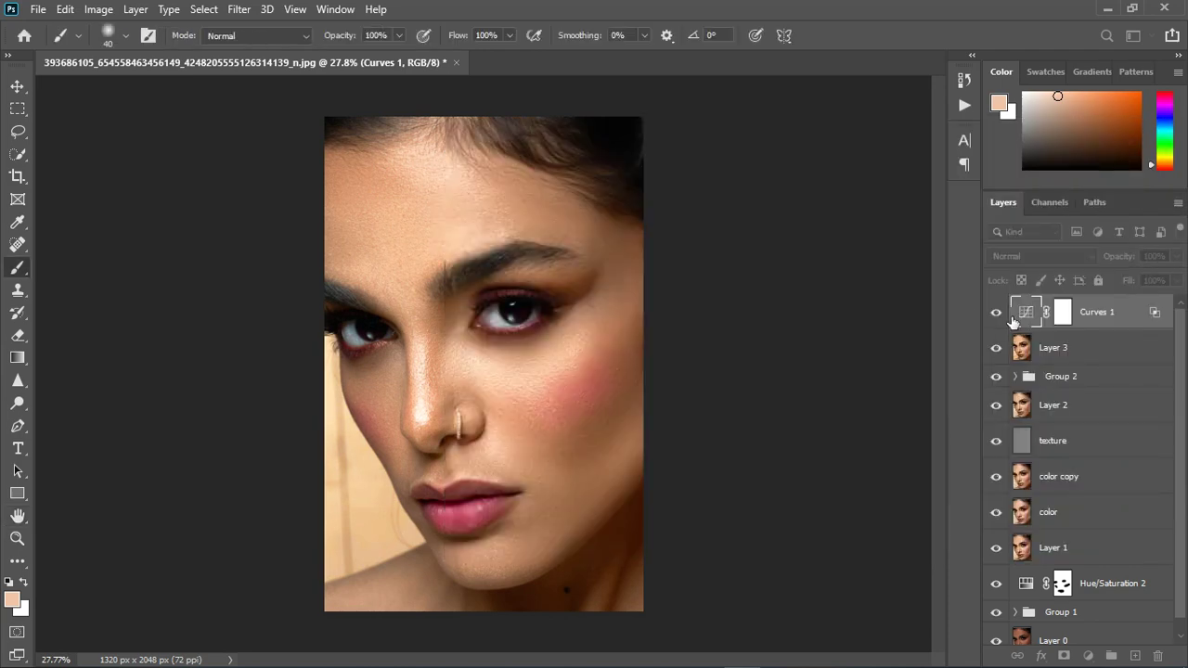
- Toggle the Curves 1 layer's visibility to compare the highlights on the whole portrait and close up on the face
left_click(1002, 316)
left_click(1003, 317)
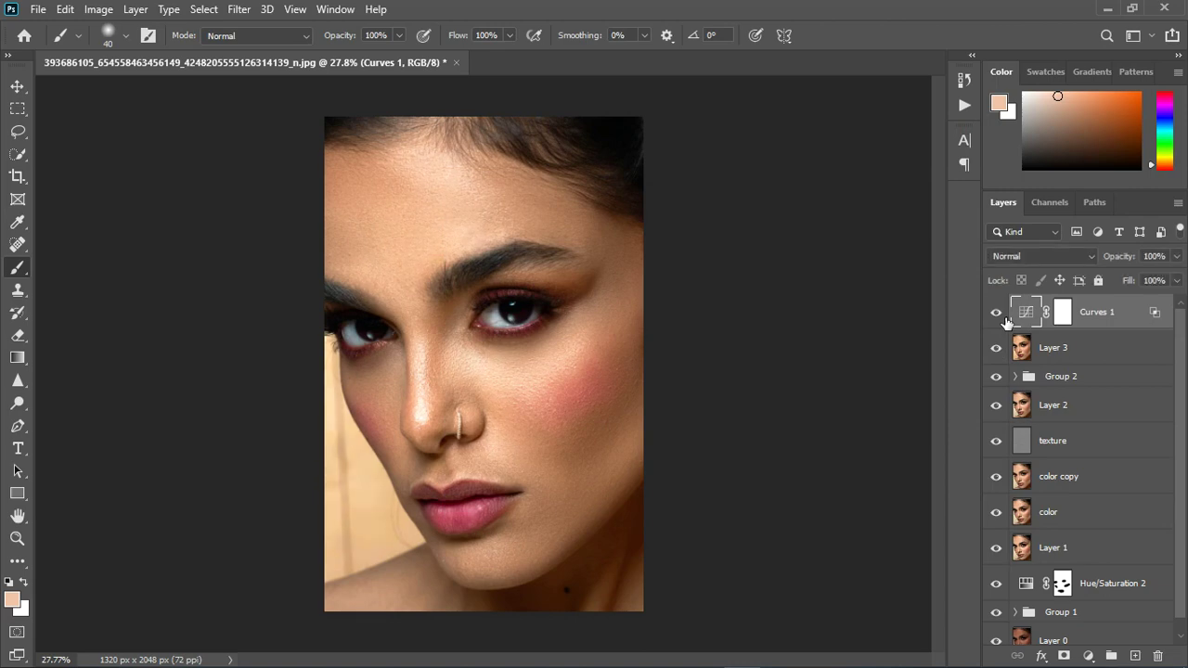
scroll(416, 353, "up", 2)
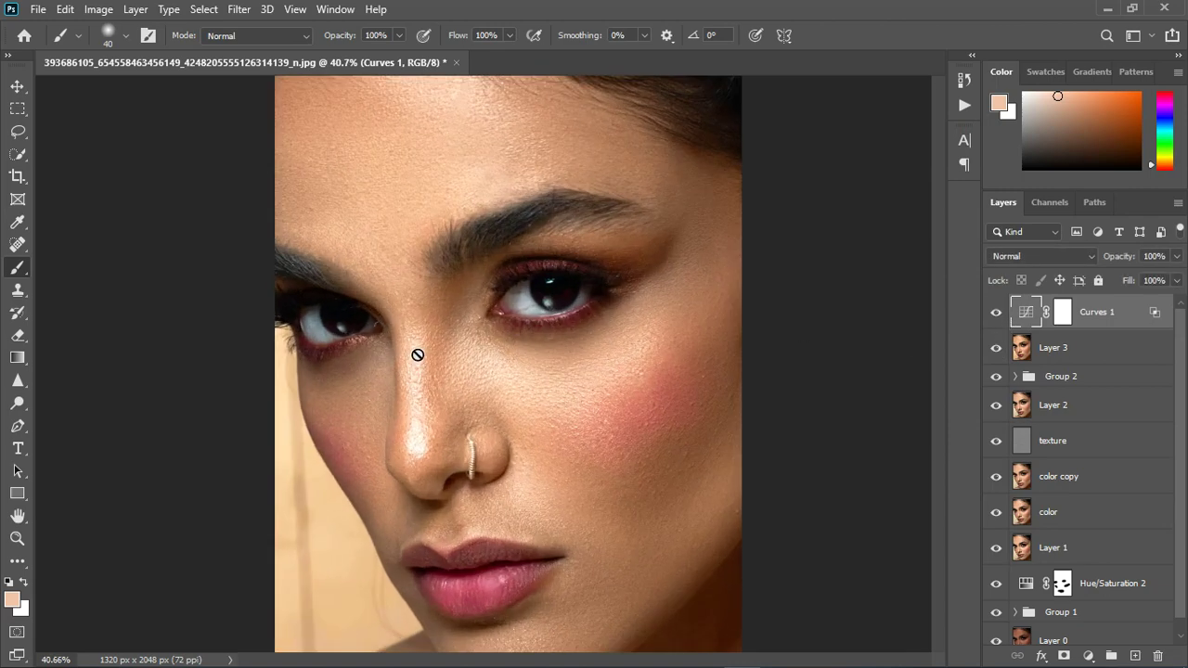
left_click(998, 316)
left_click(998, 316)
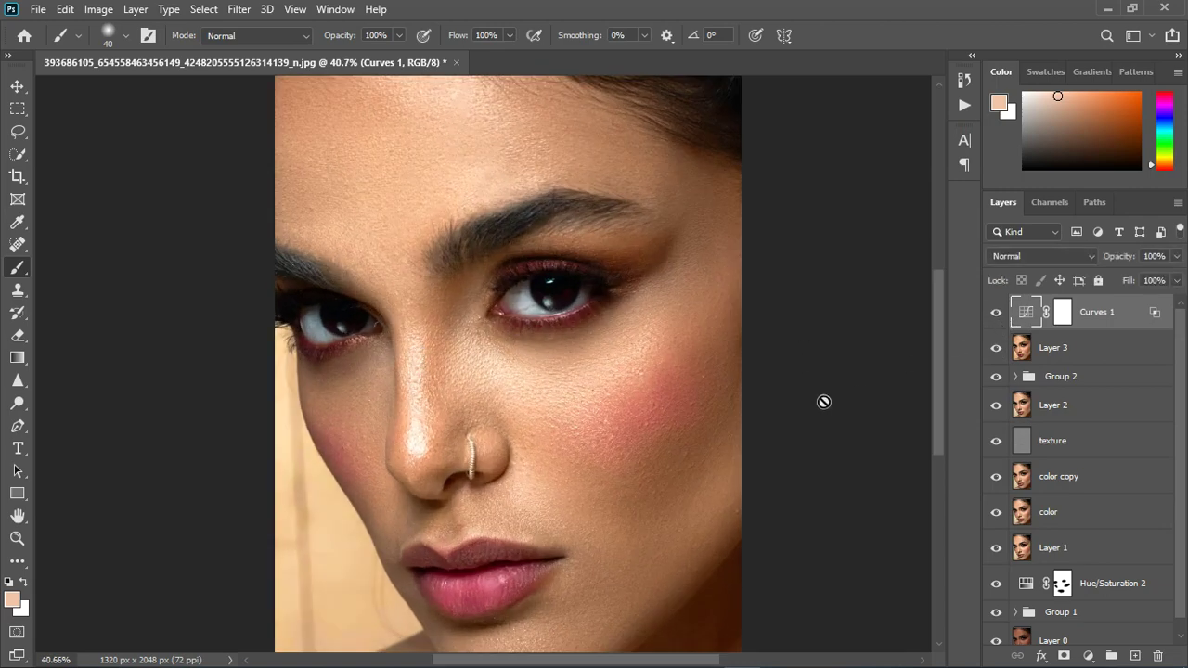
- Group all layers from Curves 1 down to Group 1, leaving only Layer 0 outside the group
scroll(538, 461, "down", 2)
scroll(536, 459, "down", 1)
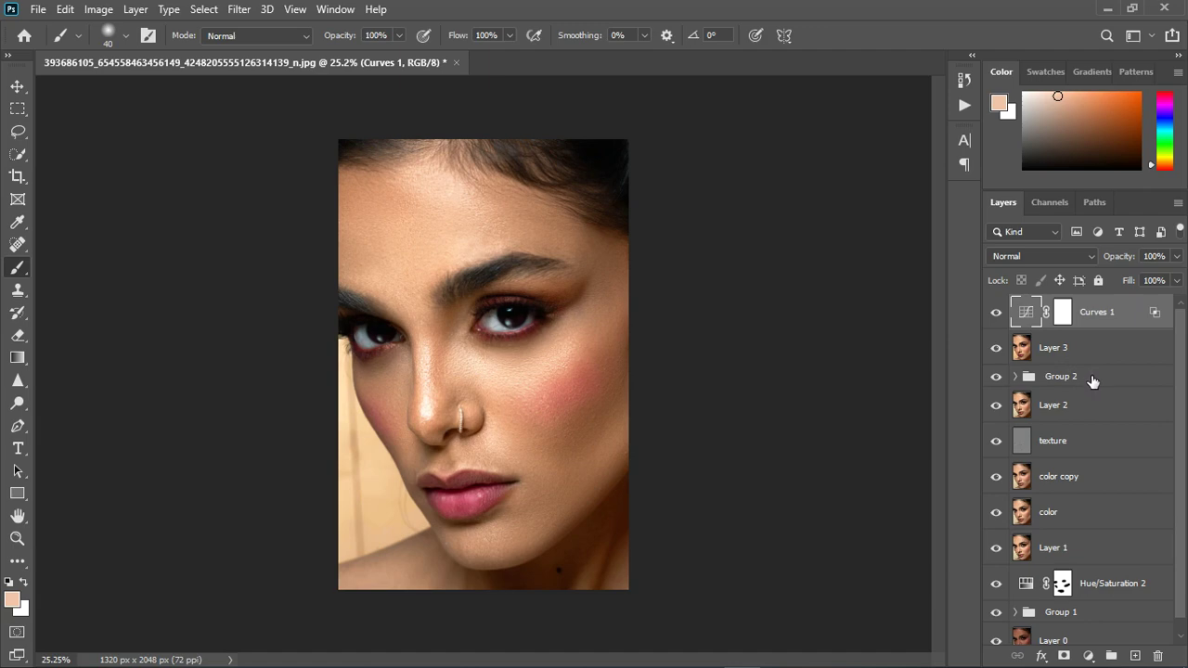
scroll(1119, 459, "down", 1)
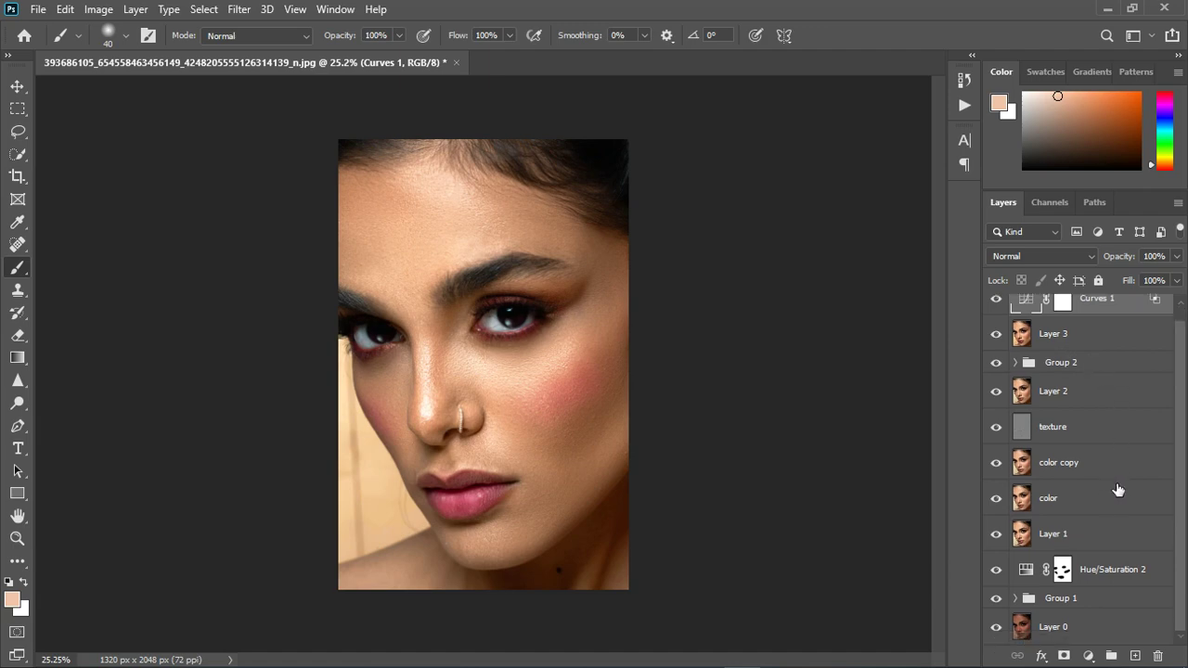
left_click(1114, 601, "shift")
key("ctrl+g")
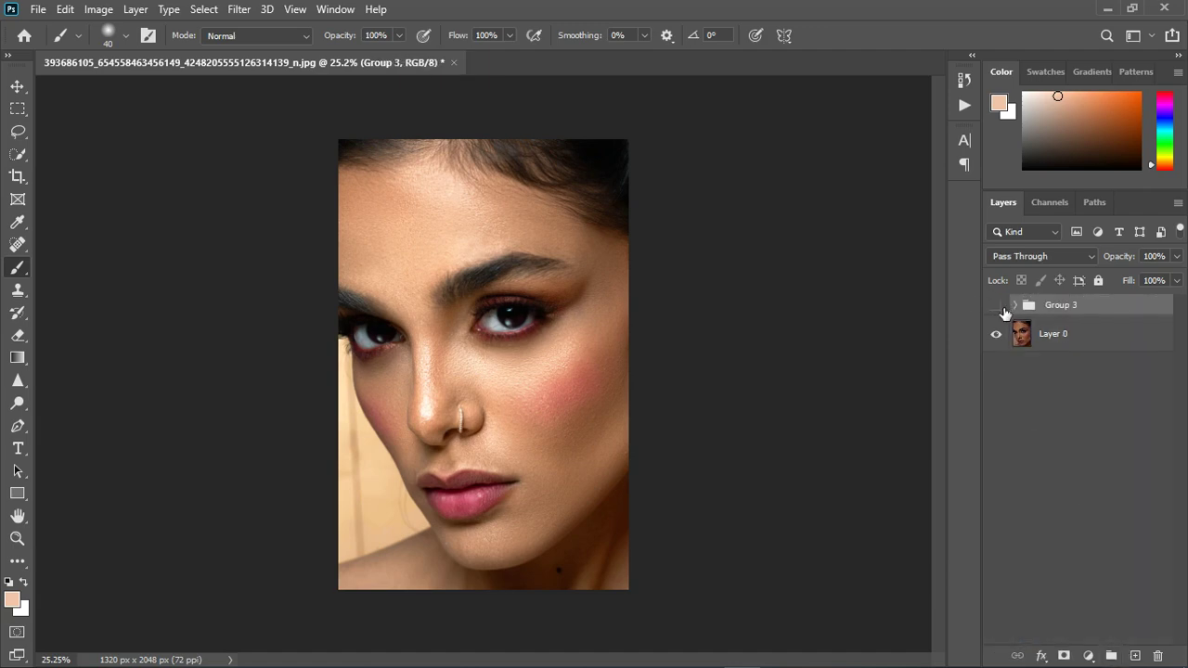
- Toggle the visibility of the complete retouching group to compare the portrait before and after
left_click(997, 306)
left_click(997, 306)
left_click(997, 306)
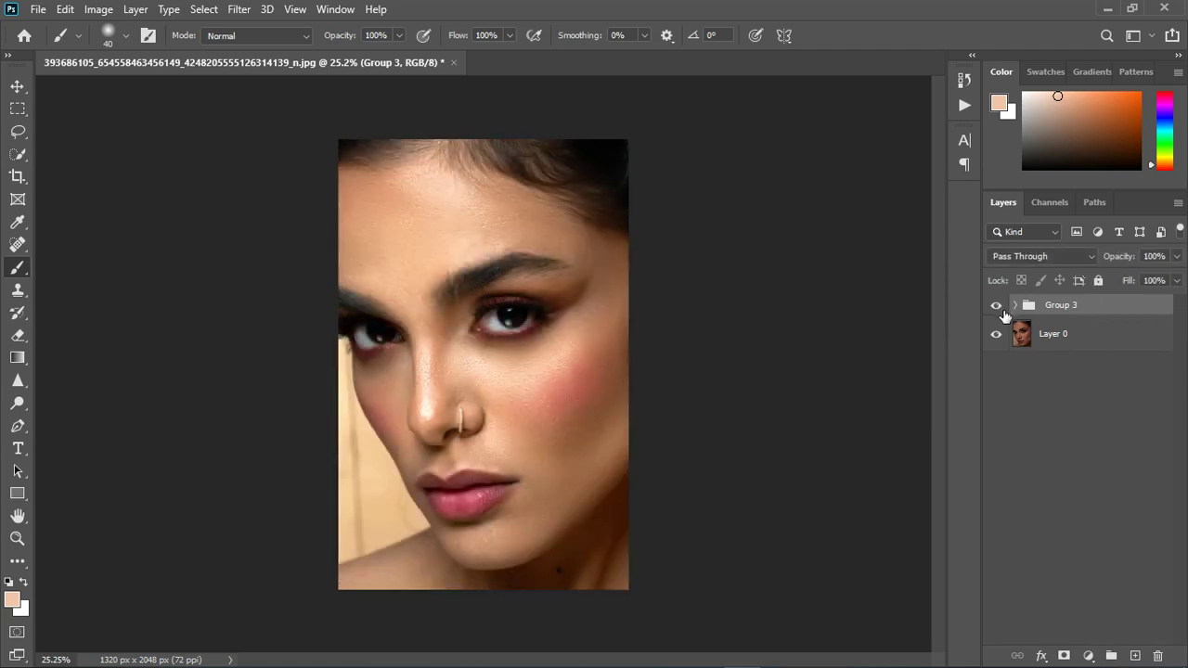